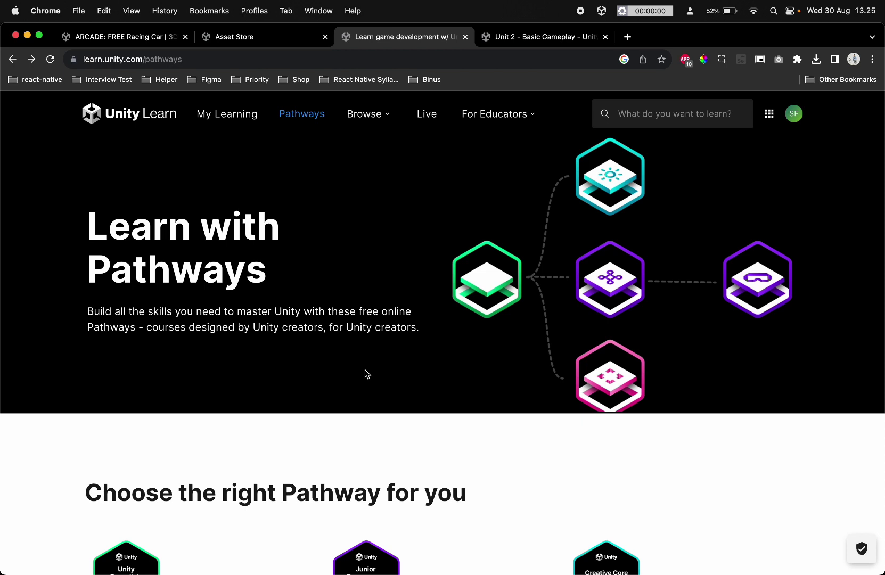
- Scroll up and down through the Pathways overview page
scroll(367, 373, down, 1)
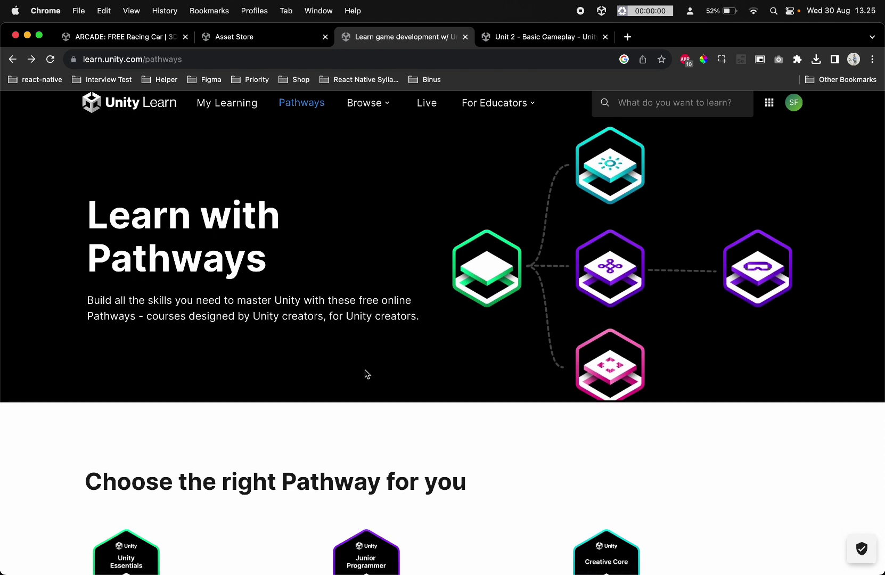
scroll(367, 374, up, 1)
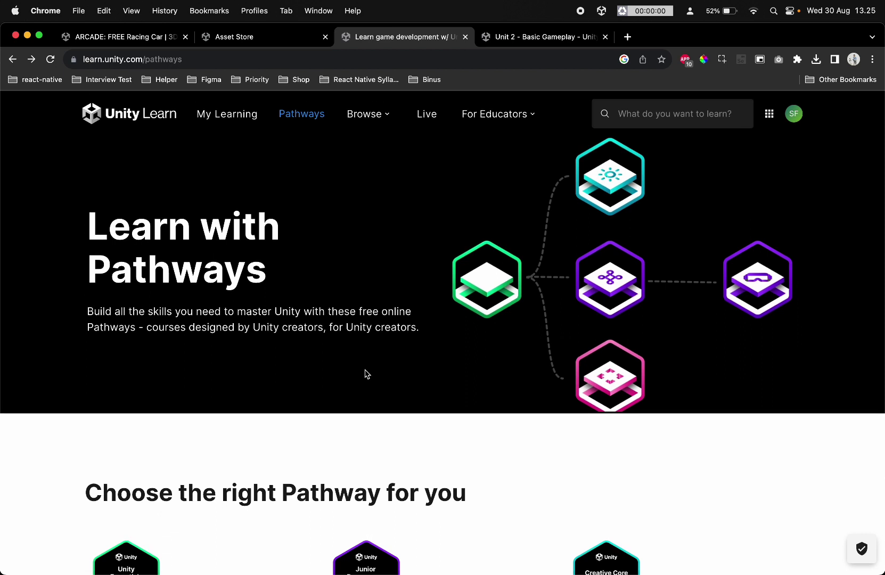
scroll(366, 372, down, 1)
scroll(365, 370, up, 1)
scroll(301, 165, down, 2)
scroll(301, 164, up, 1)
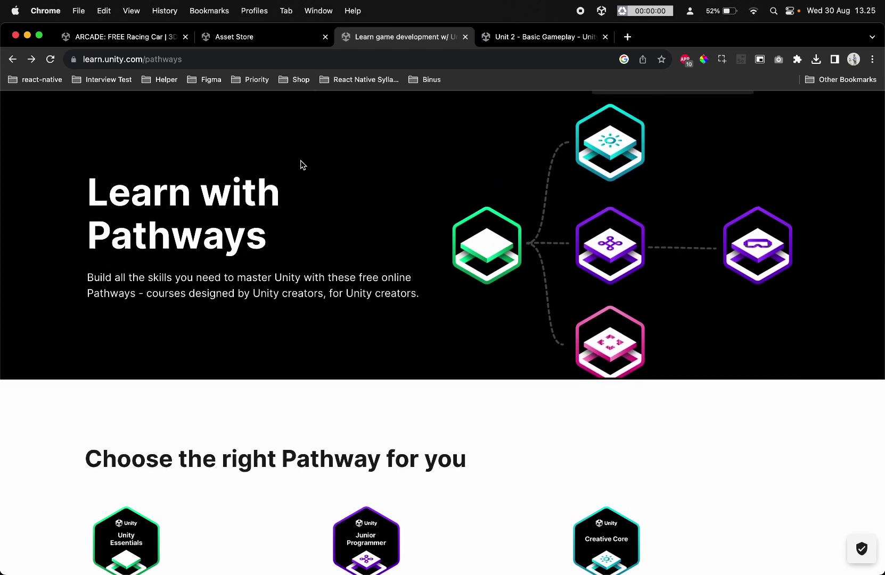
scroll(300, 165, down, 2)
scroll(301, 164, down, 2)
scroll(301, 164, up, 3)
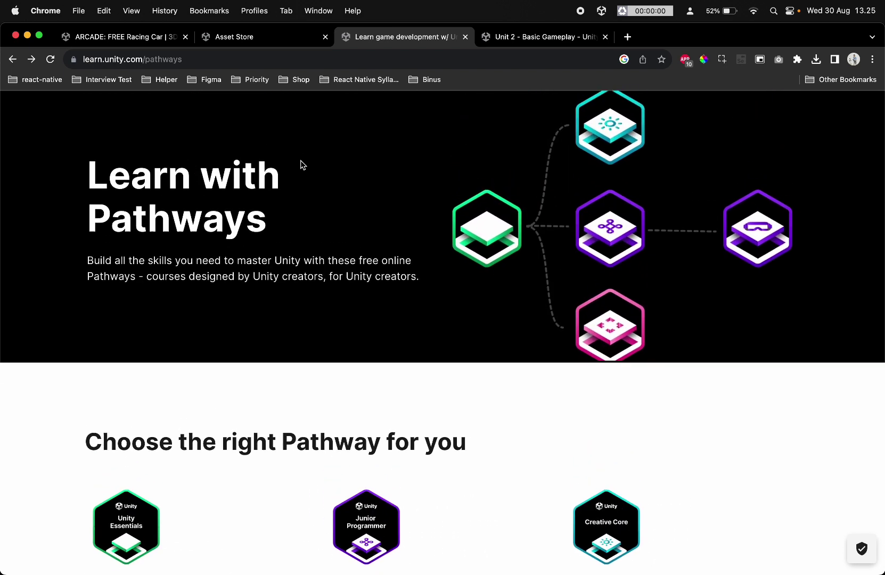
scroll(301, 164, down, 3)
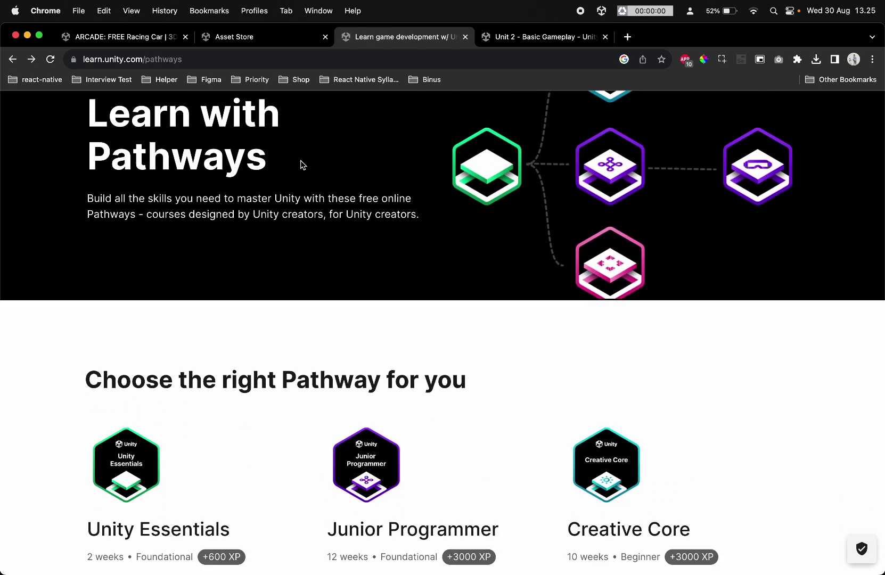
scroll(301, 164, down, 5)
scroll(299, 209, up, 3)
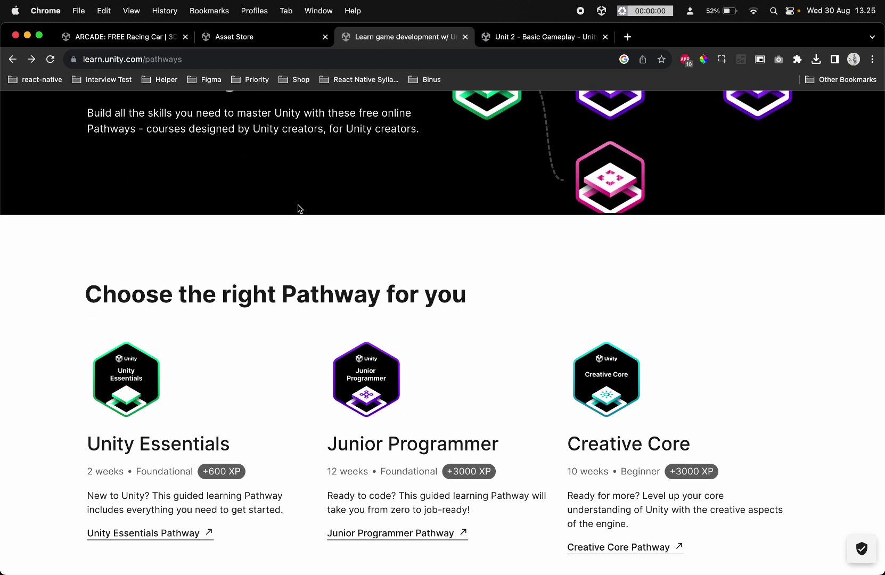
scroll(295, 232, up, 2)
scroll(295, 232, up, 2)
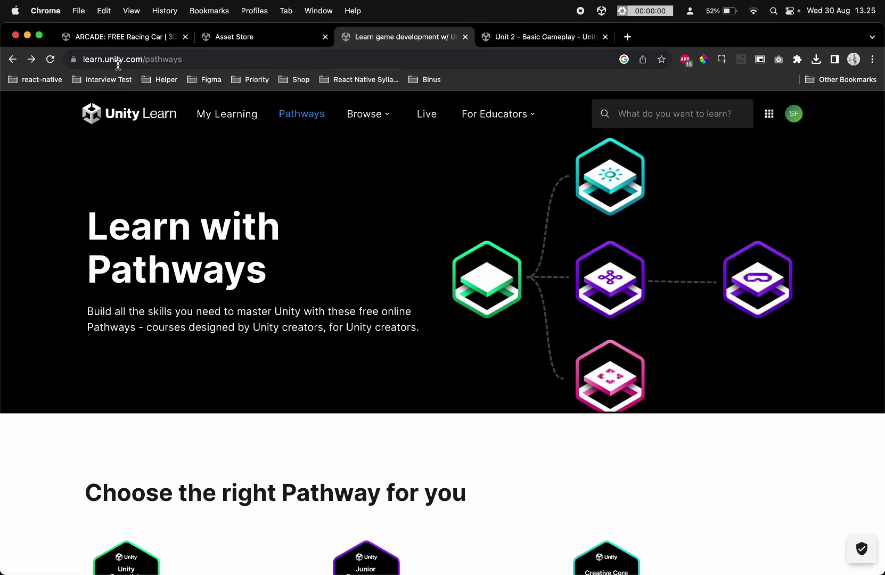
scroll(172, 173, down, 3)
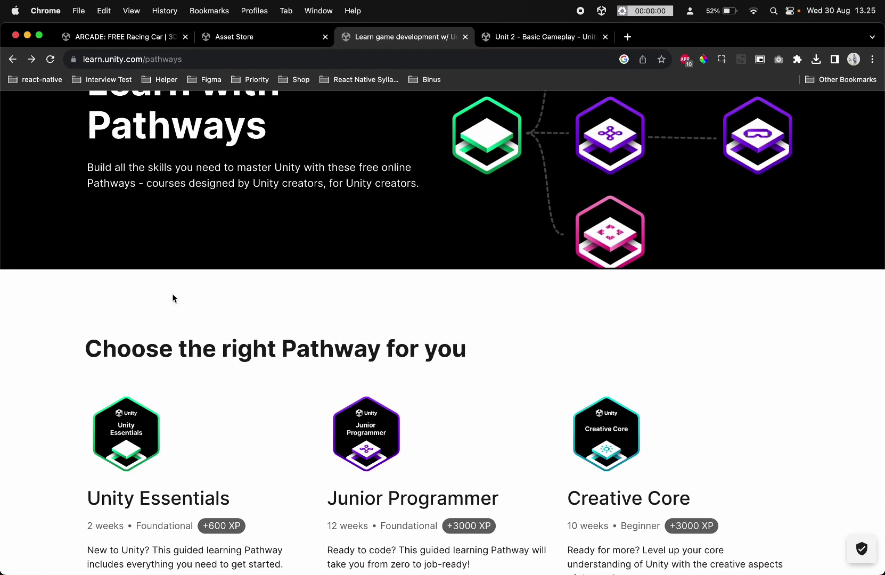
scroll(173, 298, down, 3)
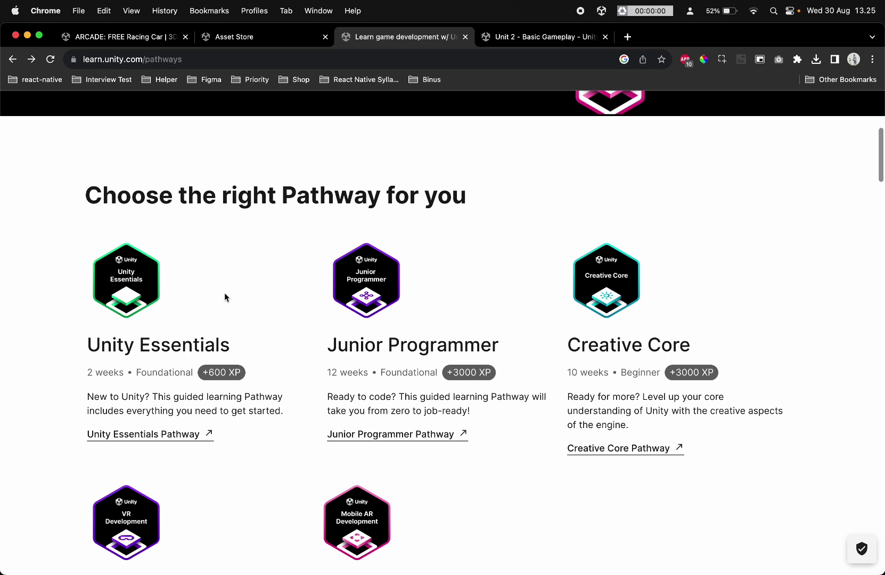
scroll(224, 296, down, 1)
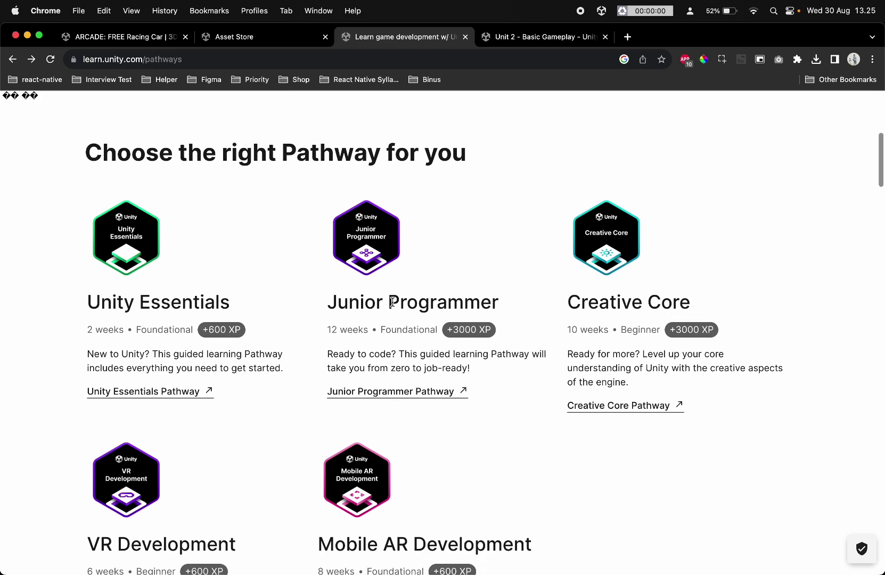
scroll(391, 303, down, 2)
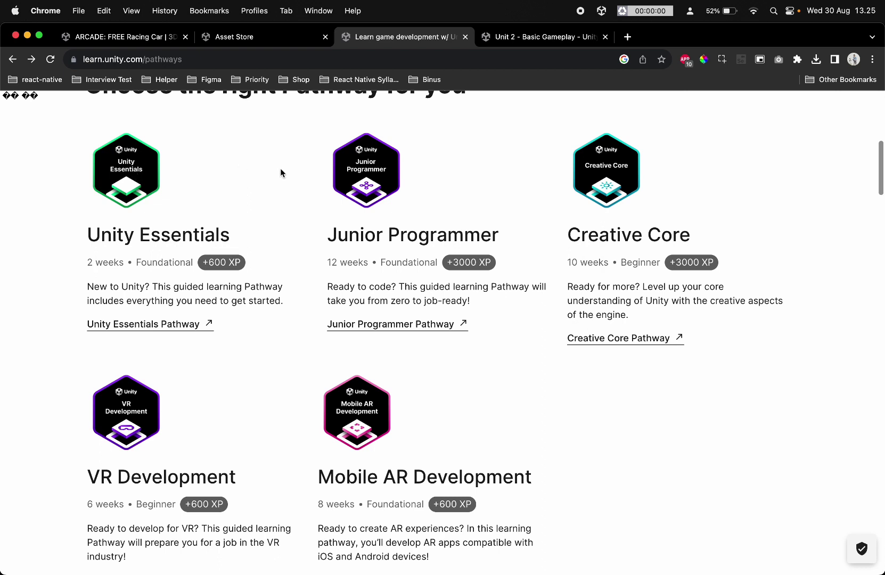
scroll(237, 266, up, 1)
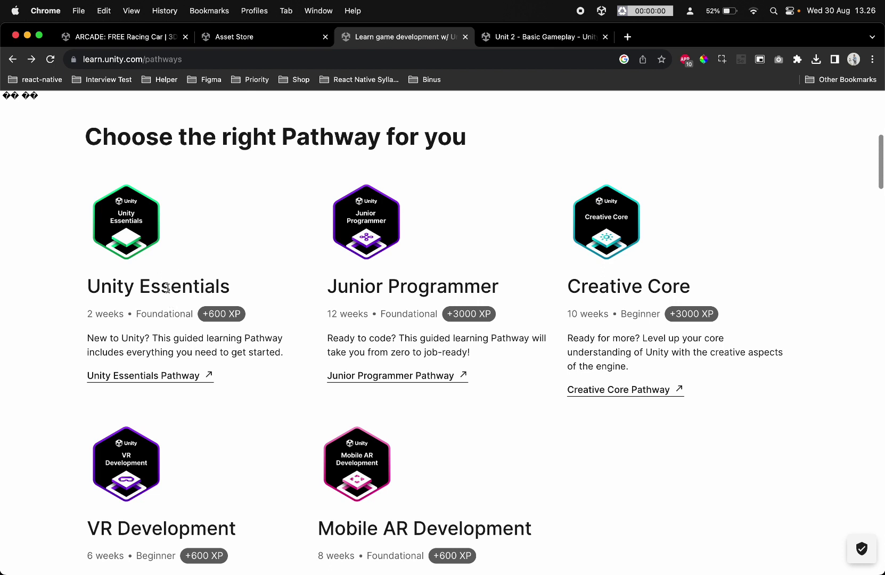
scroll(168, 296, up, 1)
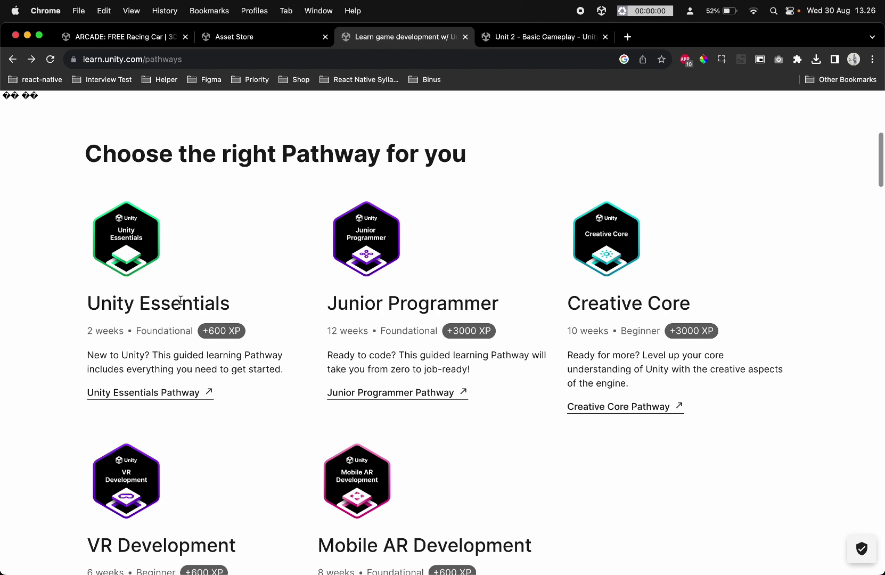
scroll(189, 288, up, 1)
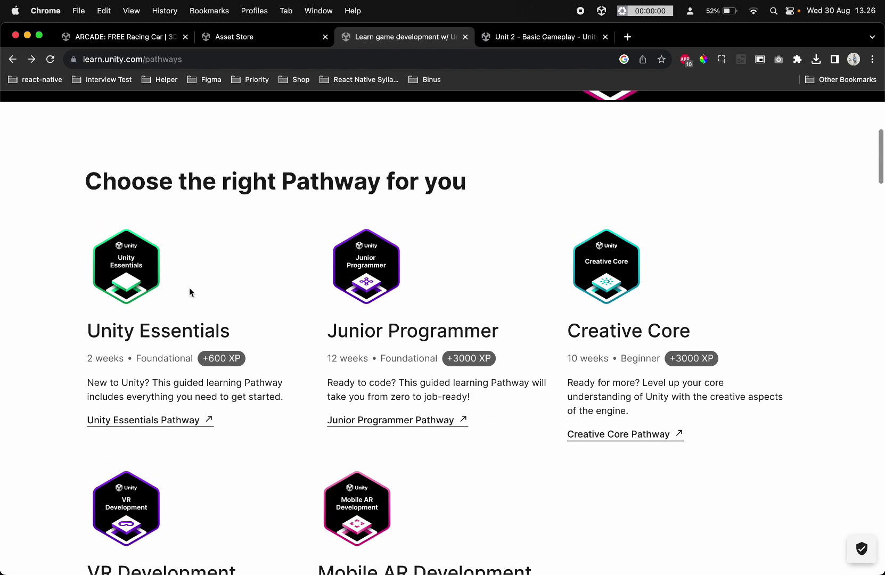
scroll(195, 305, up, 1)
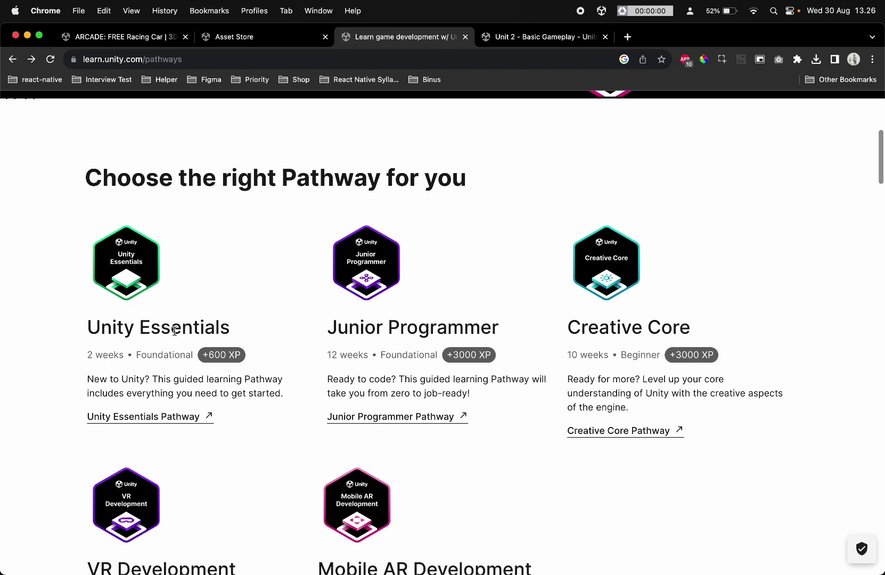
- Peek at the Unit 2 - Basic Gameplay page, then keep reading the Pathways overview
click(543, 37)
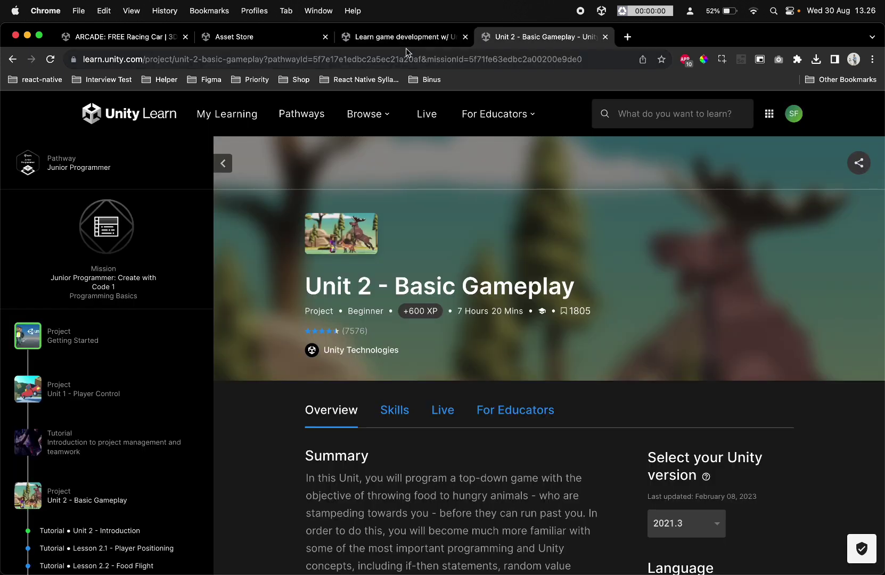
click(403, 37)
scroll(369, 272, down, 2)
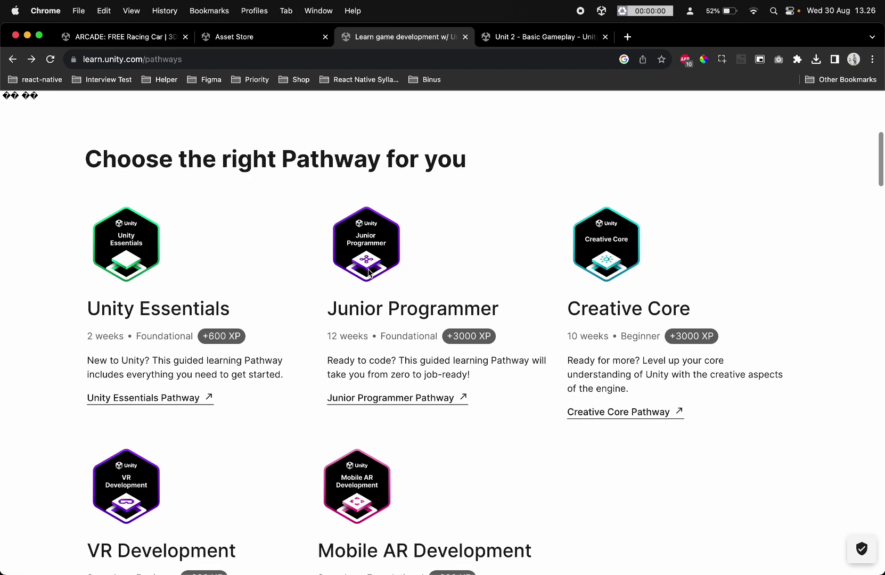
scroll(369, 273, up, 1)
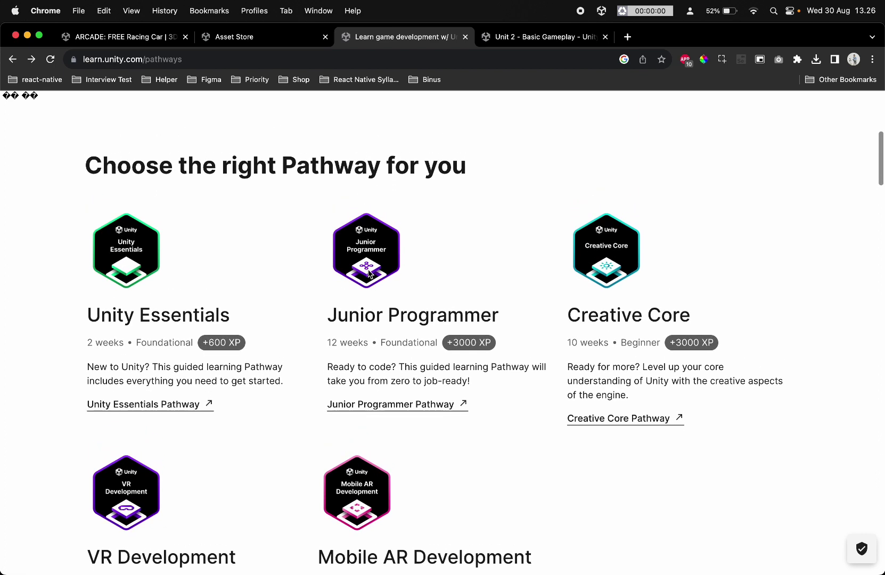
scroll(369, 273, down, 1)
scroll(368, 289, up, 1)
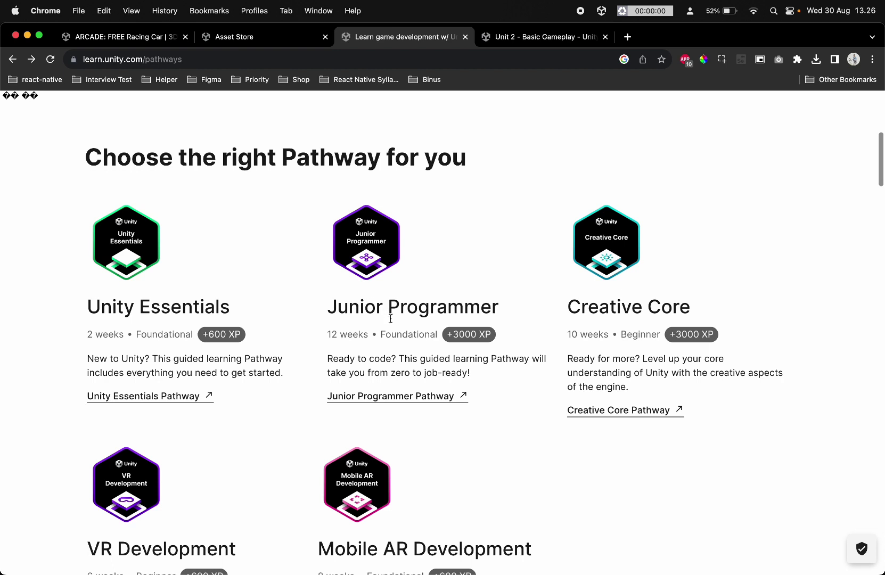
scroll(391, 317, up, 1)
scroll(391, 318, up, 2)
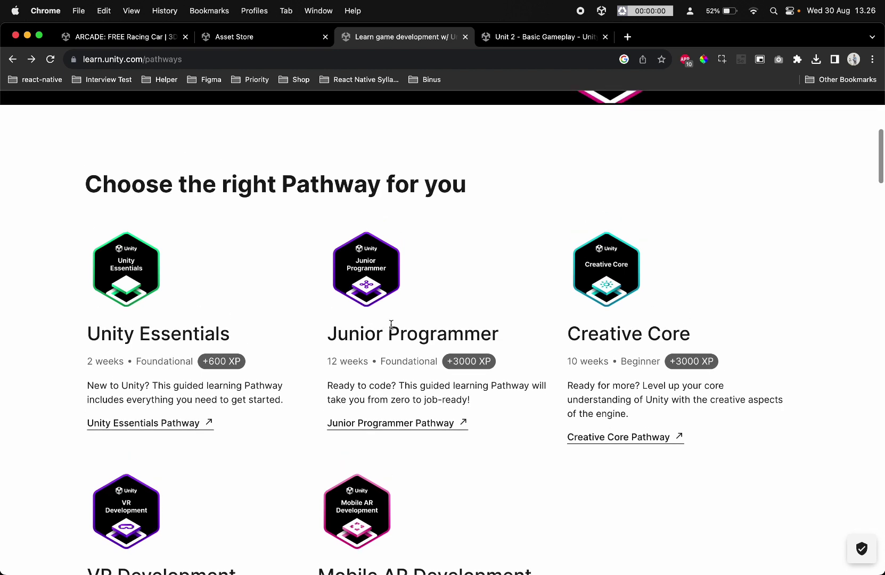
scroll(373, 333, down, 1)
scroll(373, 335, up, 2)
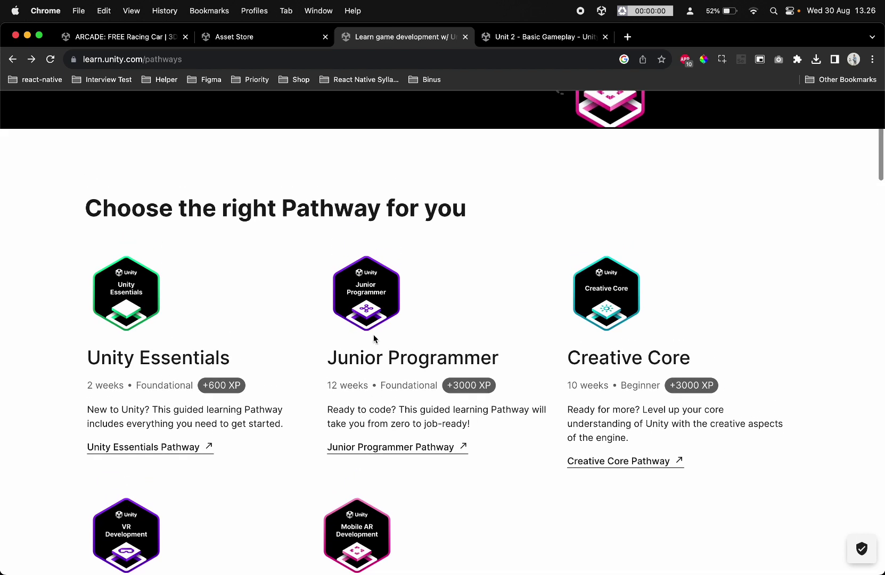
scroll(373, 335, up, 2)
scroll(376, 343, down, 1)
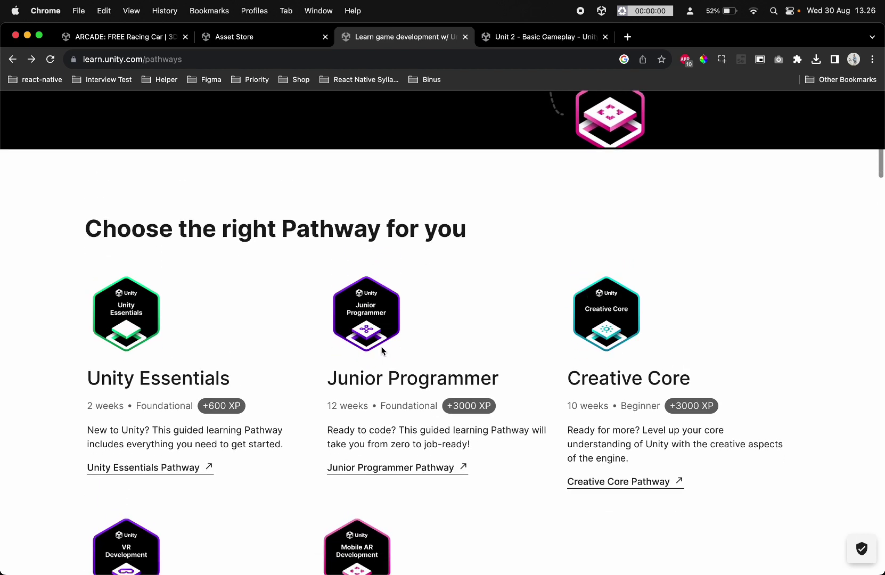
- Go to the Unit 2 - Basic Gameplay course page and read through it
click(500, 41)
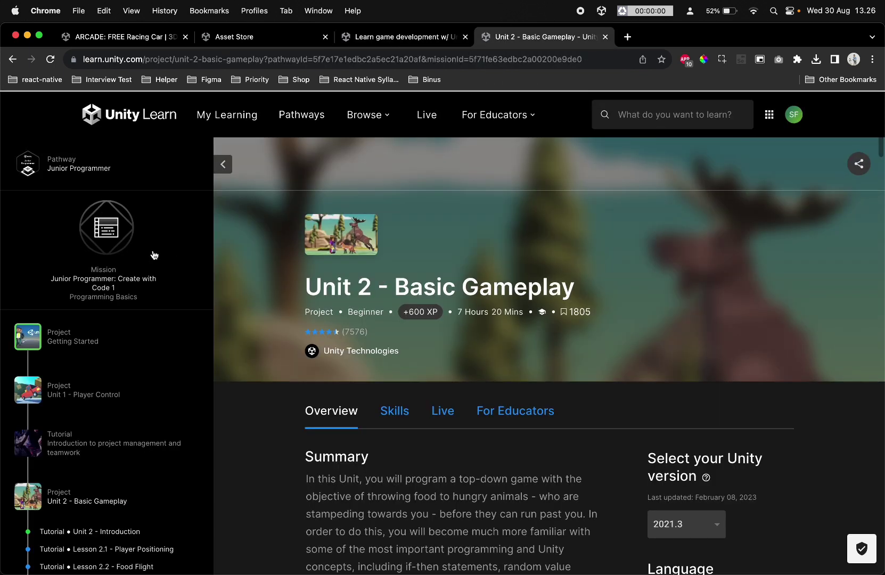
click(393, 40)
click(509, 38)
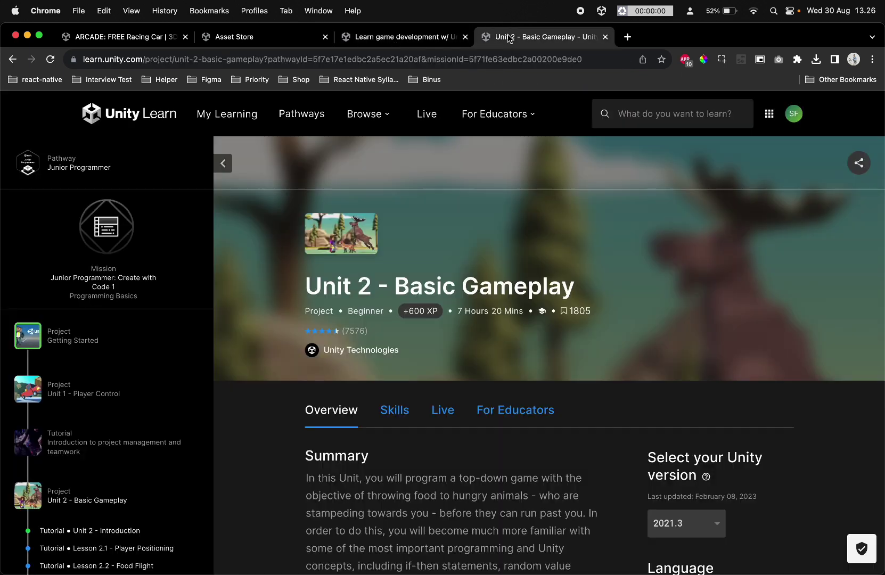
scroll(144, 323, down, 4)
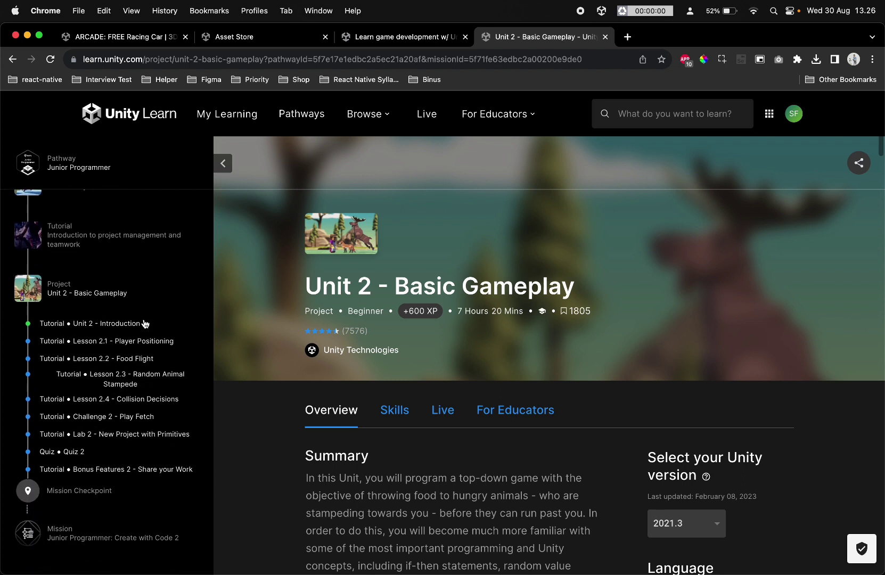
scroll(144, 323, down, 1)
scroll(143, 323, up, 1)
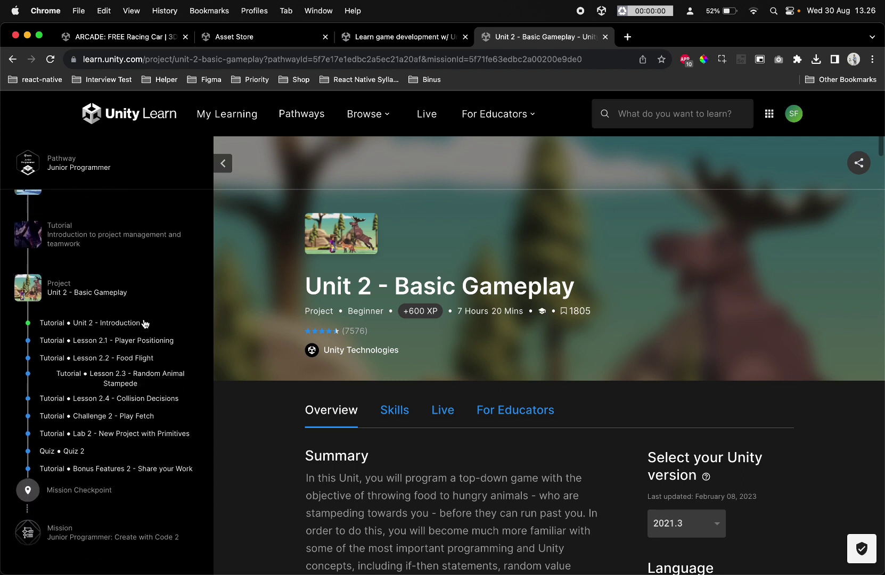
scroll(144, 323, down, 2)
scroll(144, 323, up, 1)
scroll(143, 323, up, 1)
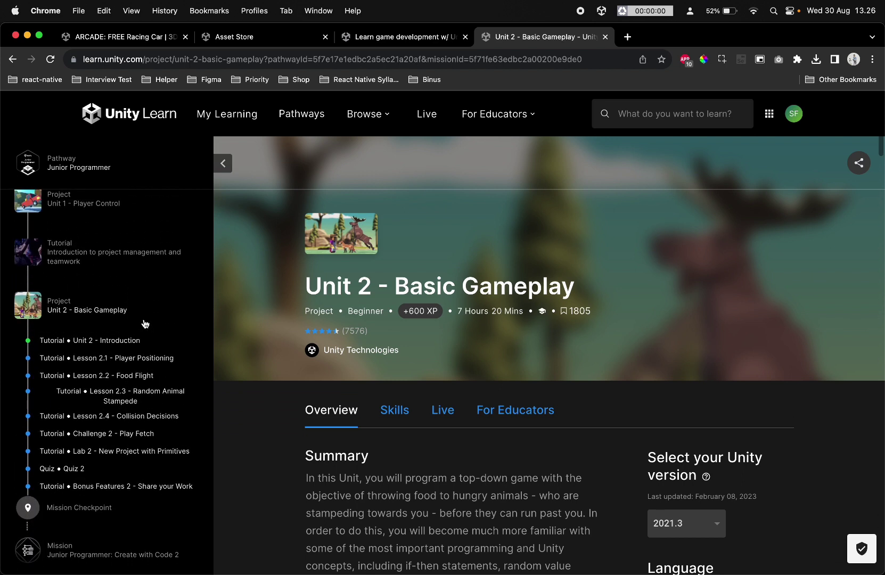
scroll(144, 323, up, 2)
scroll(144, 323, up, 2)
scroll(143, 323, up, 1)
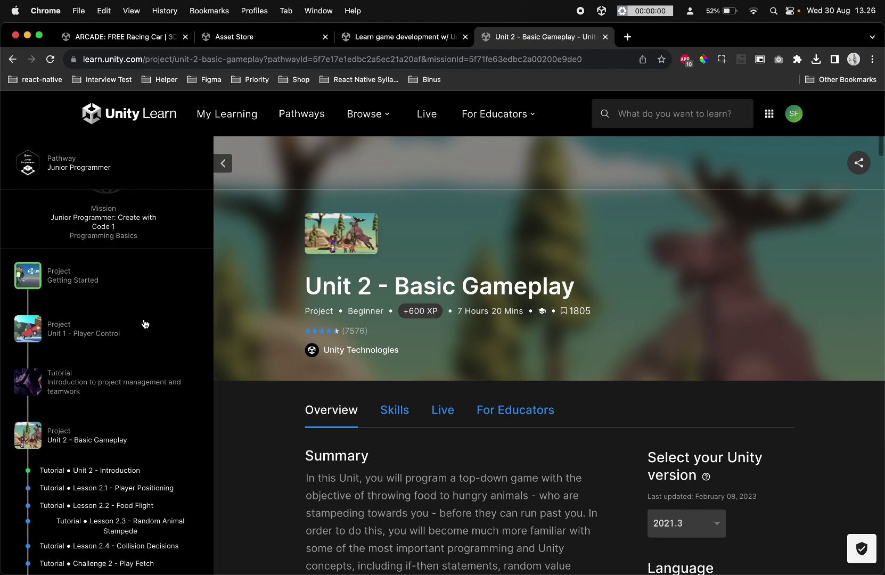
scroll(144, 323, down, 1)
scroll(143, 322, down, 2)
scroll(143, 322, down, 3)
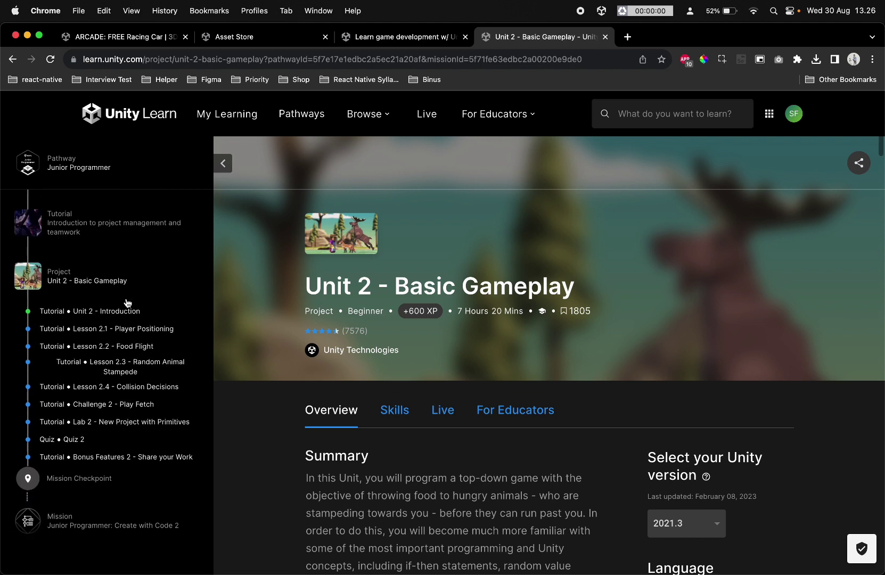
scroll(137, 355, up, 2)
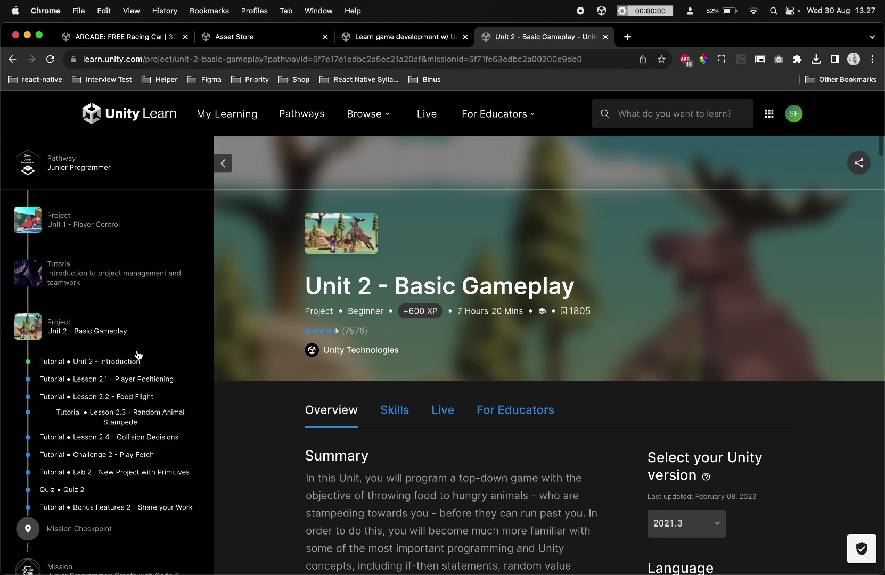
scroll(138, 355, up, 2)
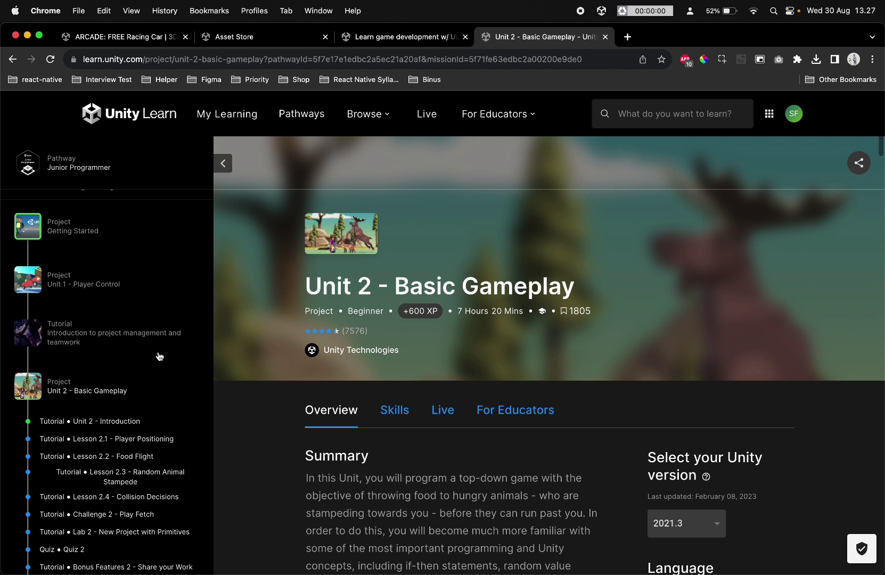
scroll(159, 356, down, 2)
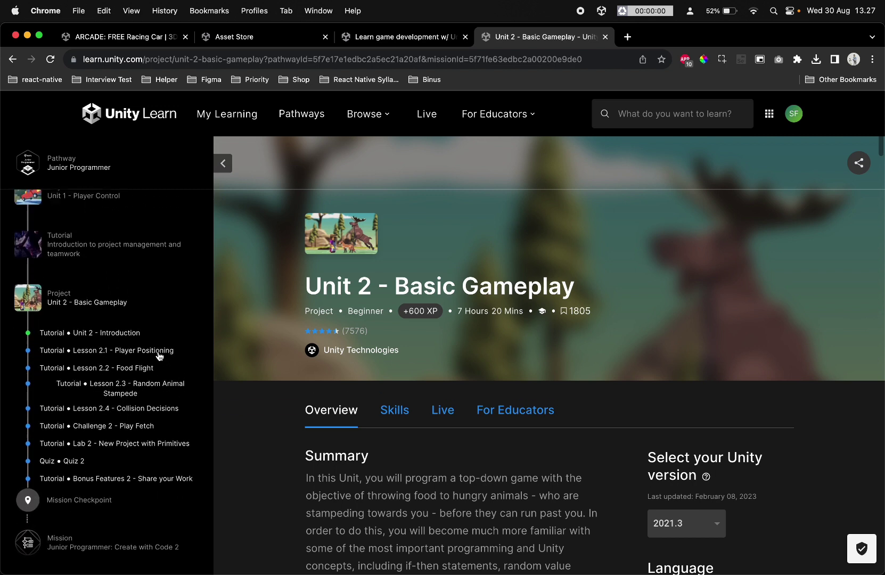
scroll(160, 356, up, 3)
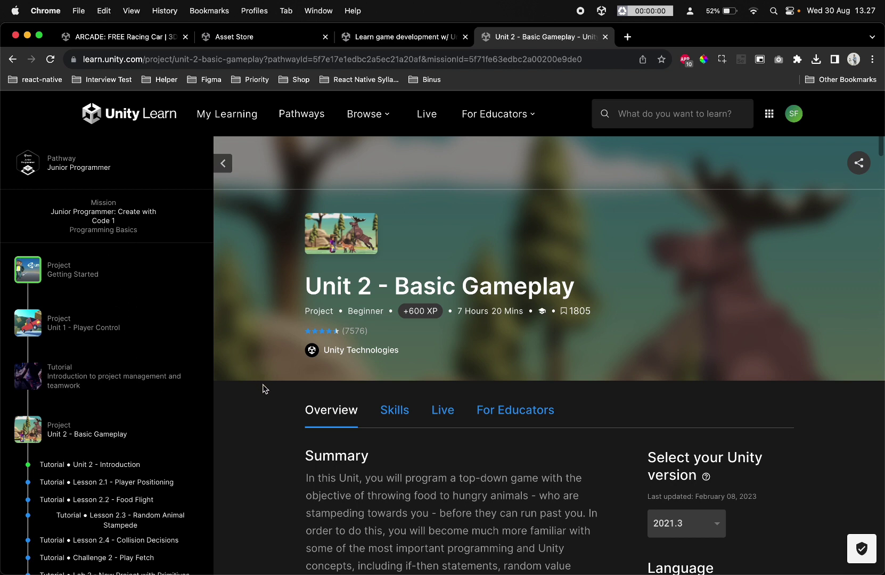
scroll(286, 429, down, 2)
scroll(286, 429, down, 4)
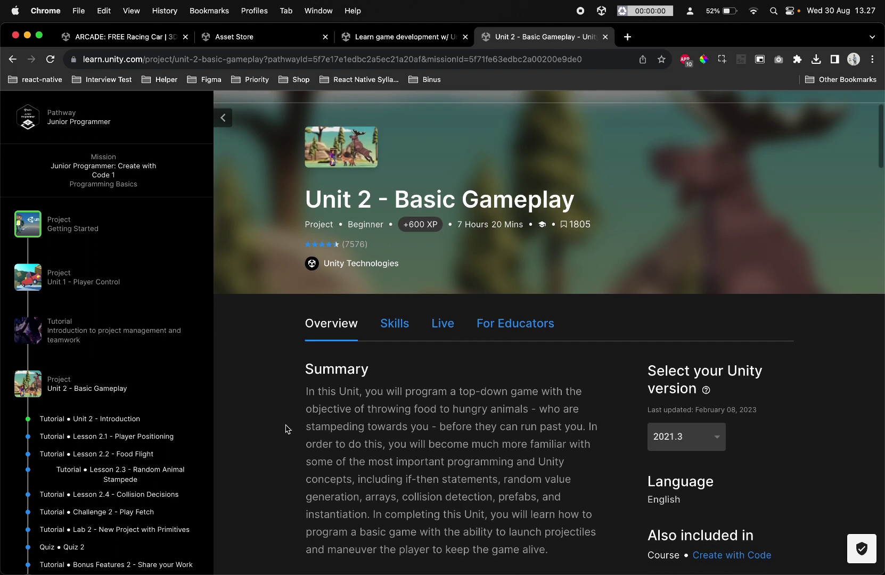
scroll(286, 429, down, 2)
scroll(285, 429, up, 5)
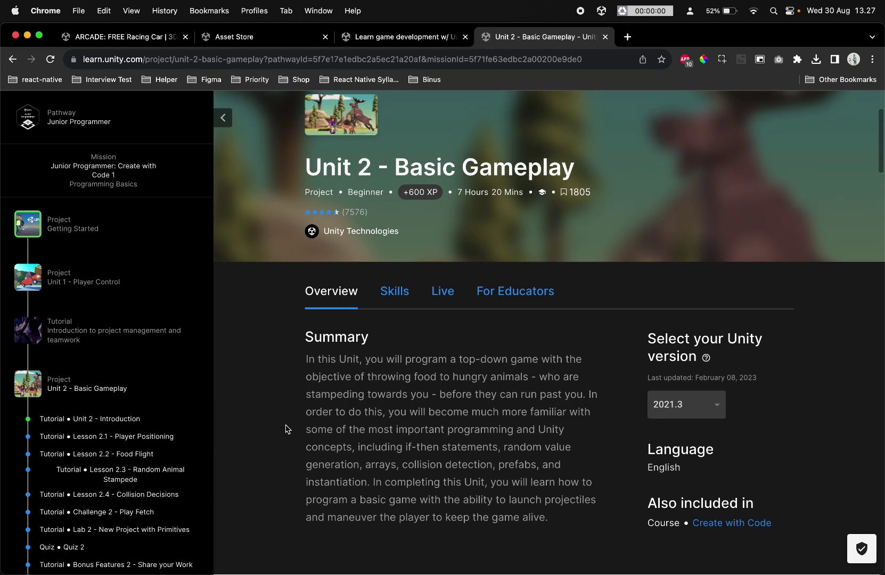
scroll(286, 429, up, 2)
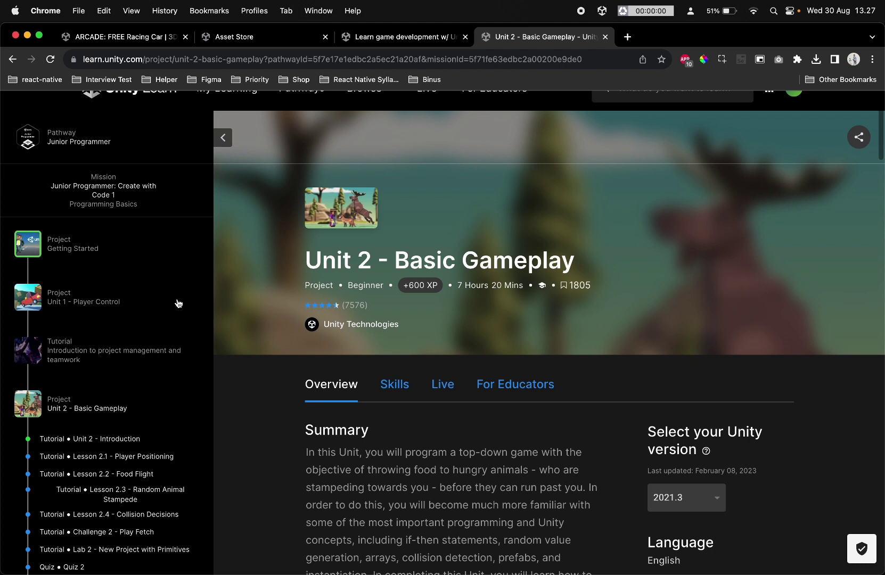
scroll(245, 221, up, 1)
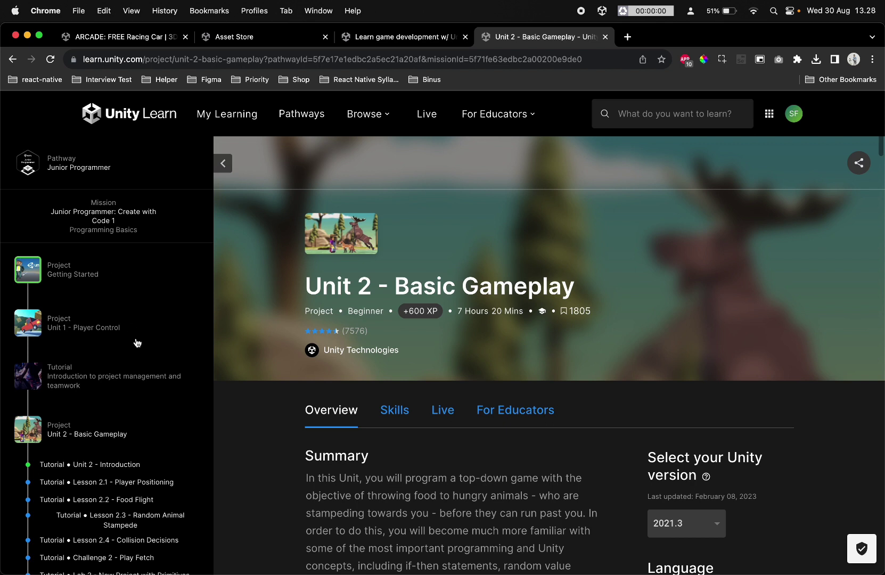
scroll(136, 343, down, 1)
scroll(136, 342, down, 1)
scroll(143, 360, down, 2)
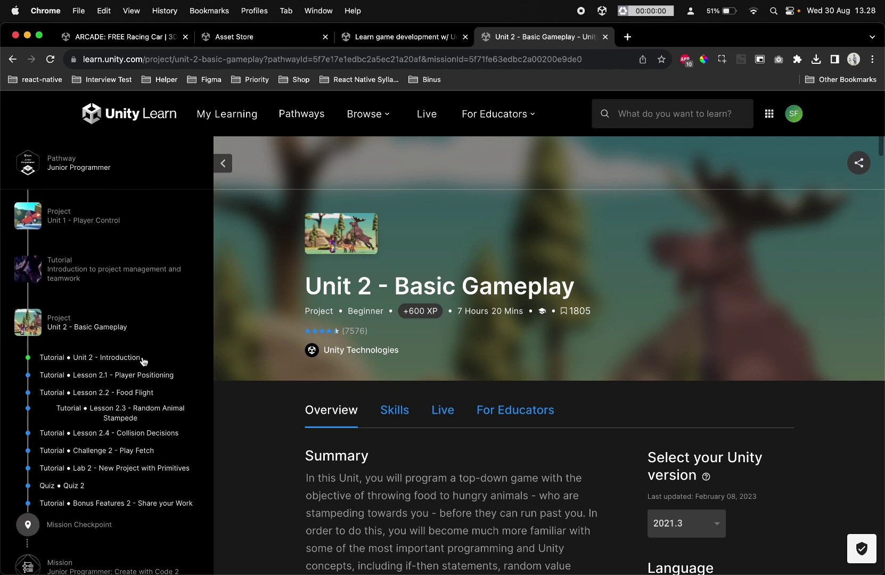
scroll(144, 362, up, 1)
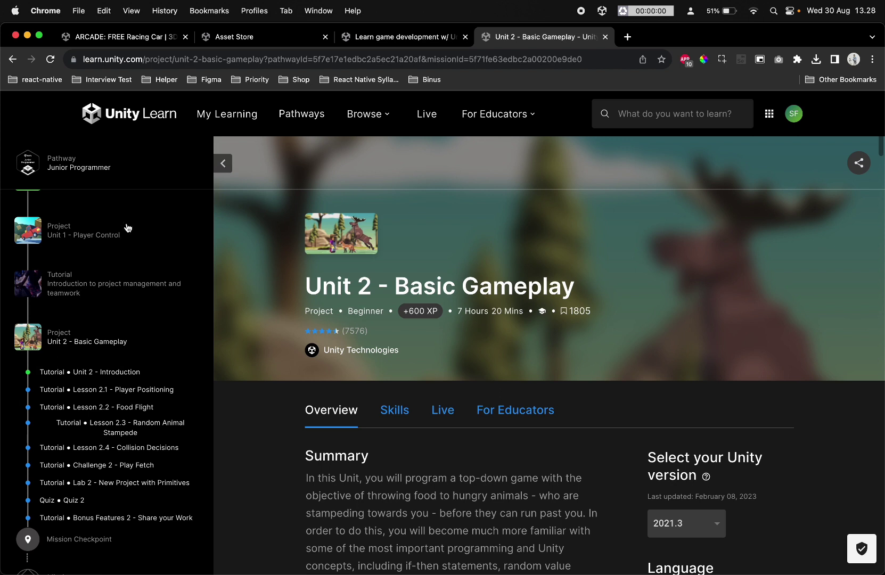
scroll(126, 229, up, 2)
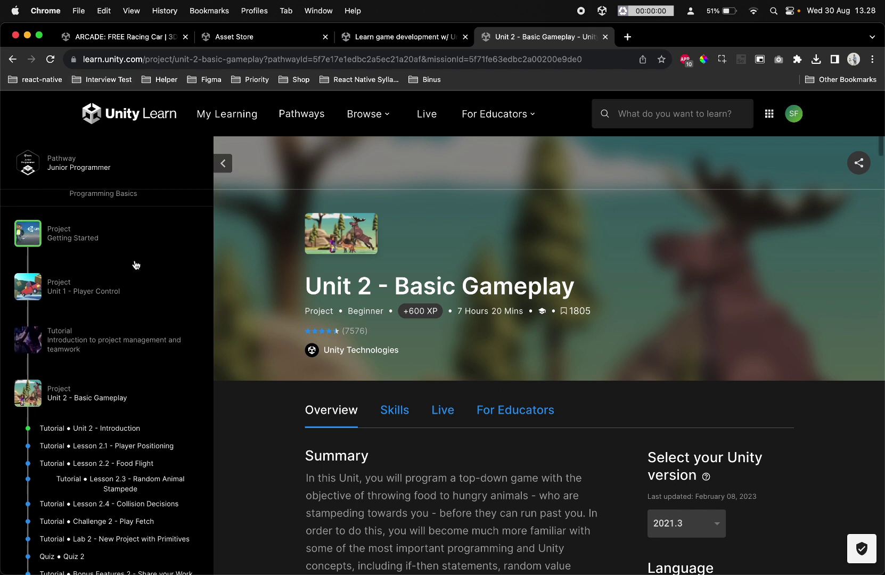
scroll(137, 264, down, 2)
scroll(141, 295, down, 2)
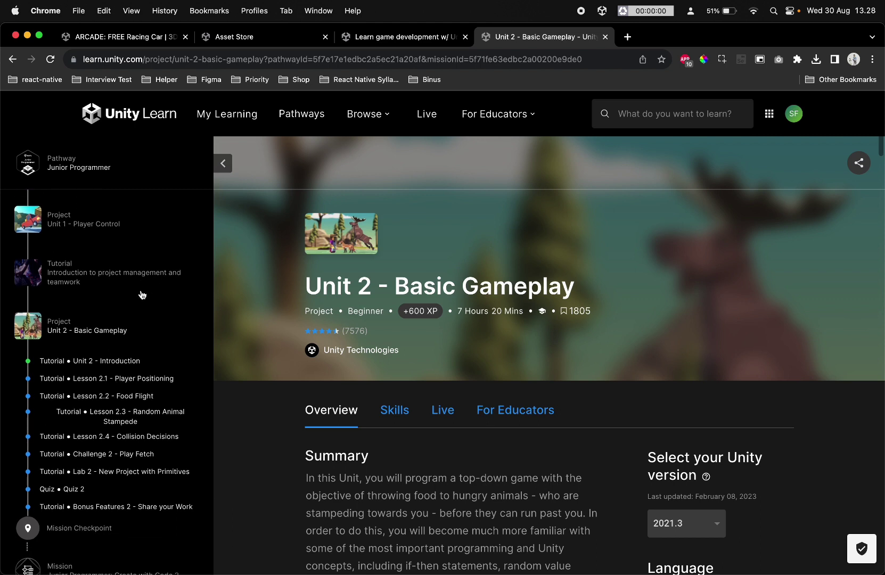
scroll(143, 296, down, 2)
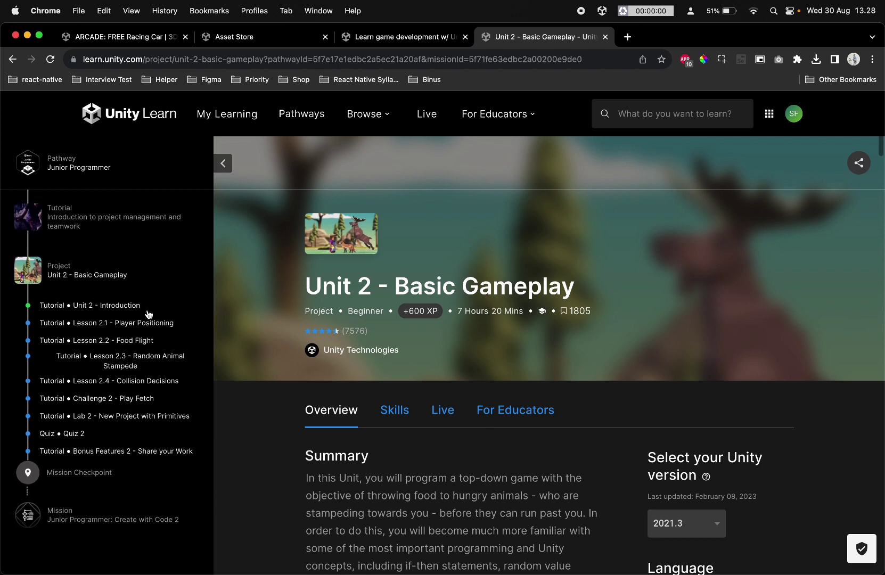
scroll(151, 322, up, 5)
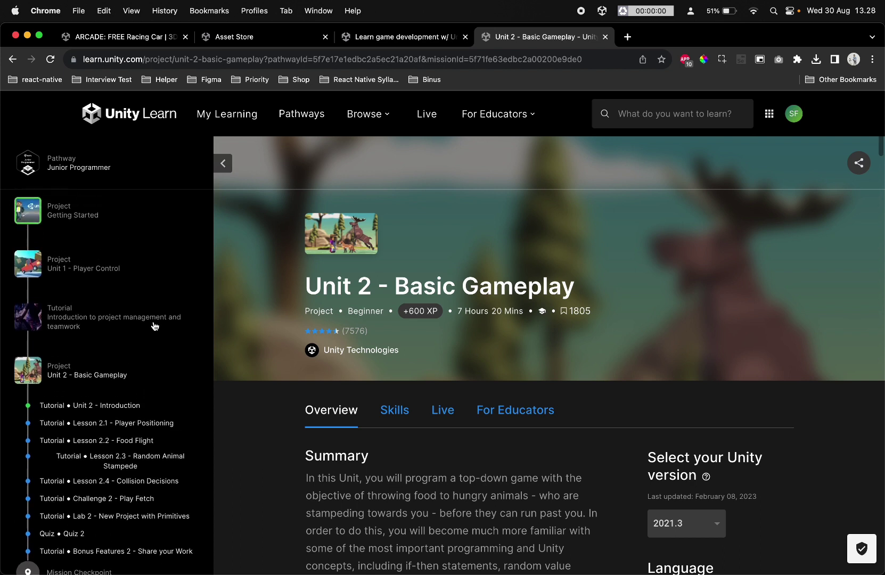
scroll(177, 364, down, 1)
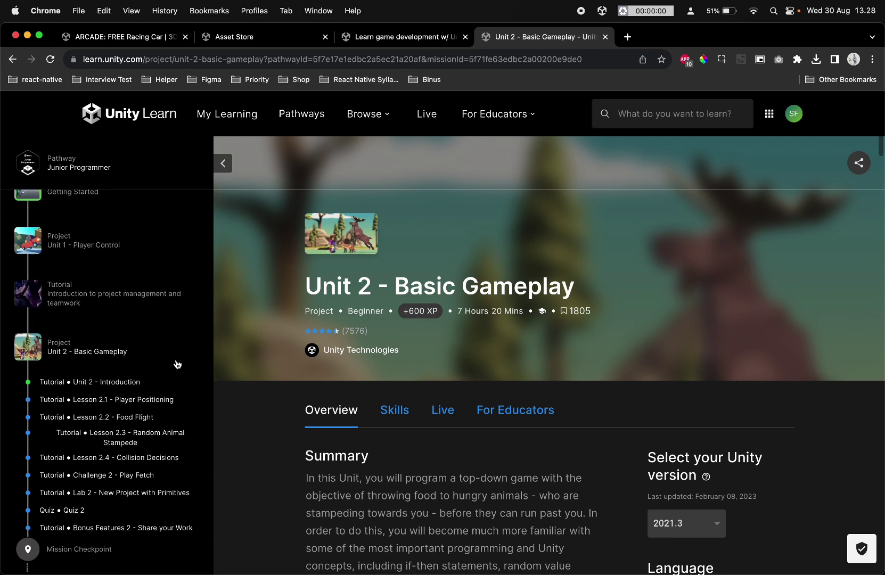
scroll(177, 373, up, 5)
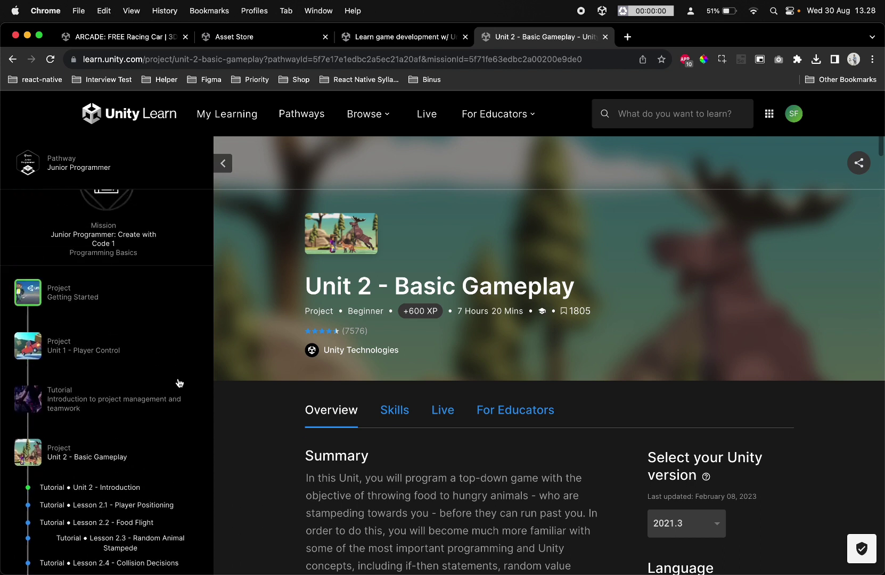
scroll(164, 283, up, 2)
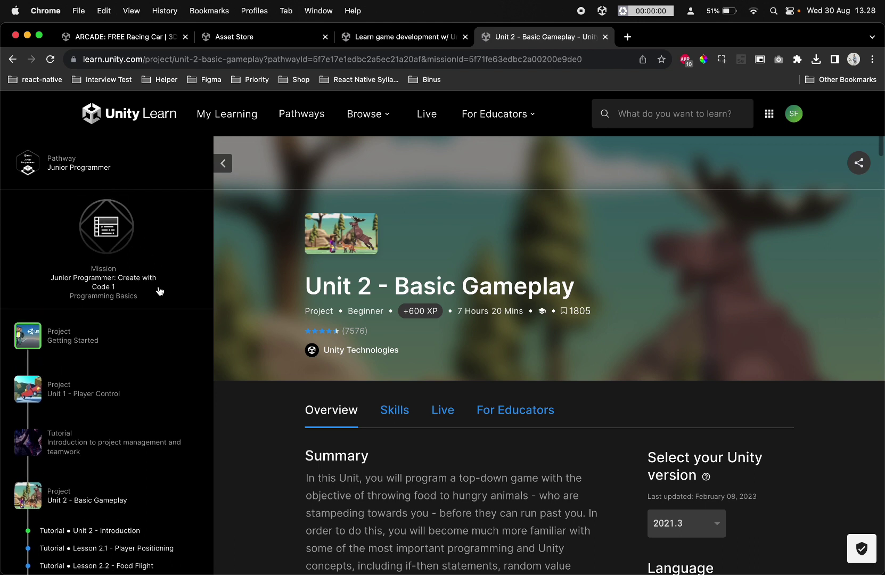
scroll(171, 353, down, 3)
scroll(171, 353, down, 2)
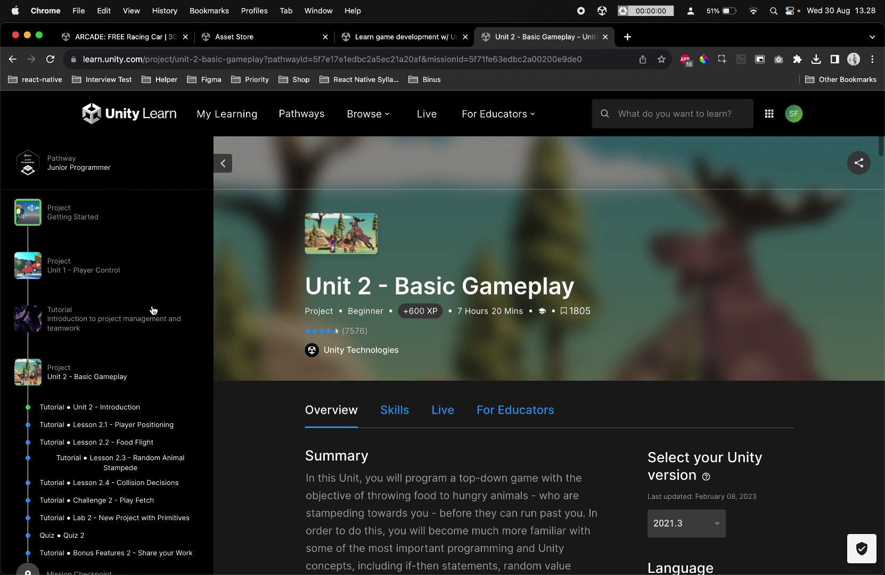
scroll(154, 309, up, 1)
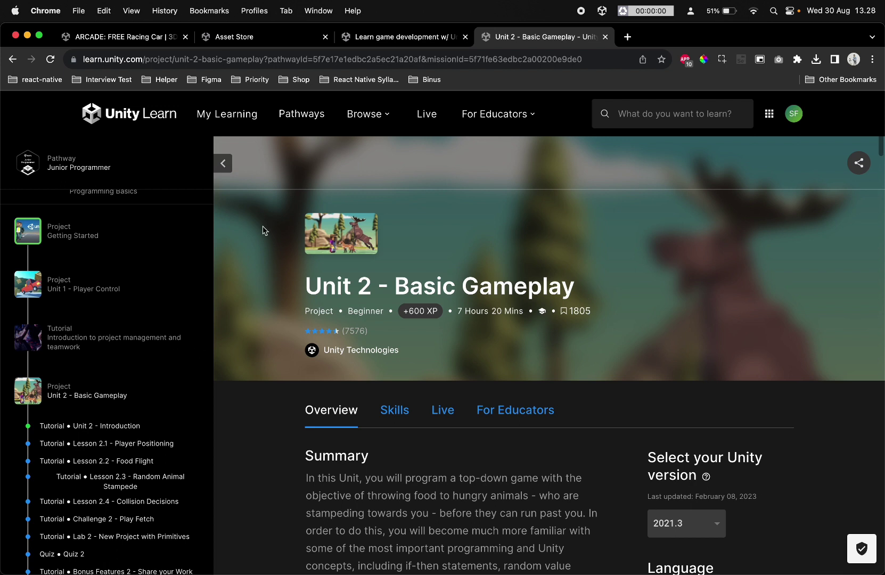
- Switch to the ARCADE: FREE Racing Car store page, glance at My Assets, and return to it
key(ctrl+Tab)
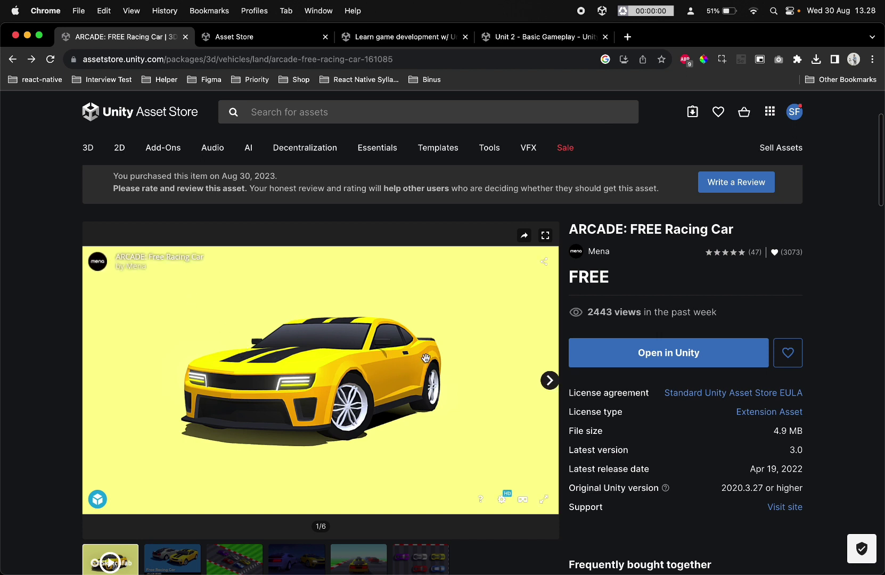
mouse_move(496, 572)
click(245, 37)
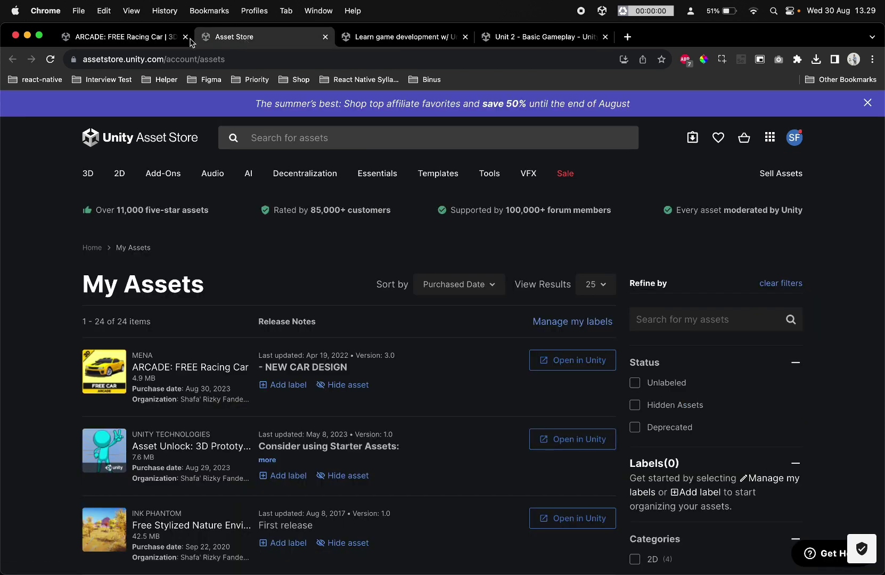
click(117, 43)
scroll(348, 544, down, 1)
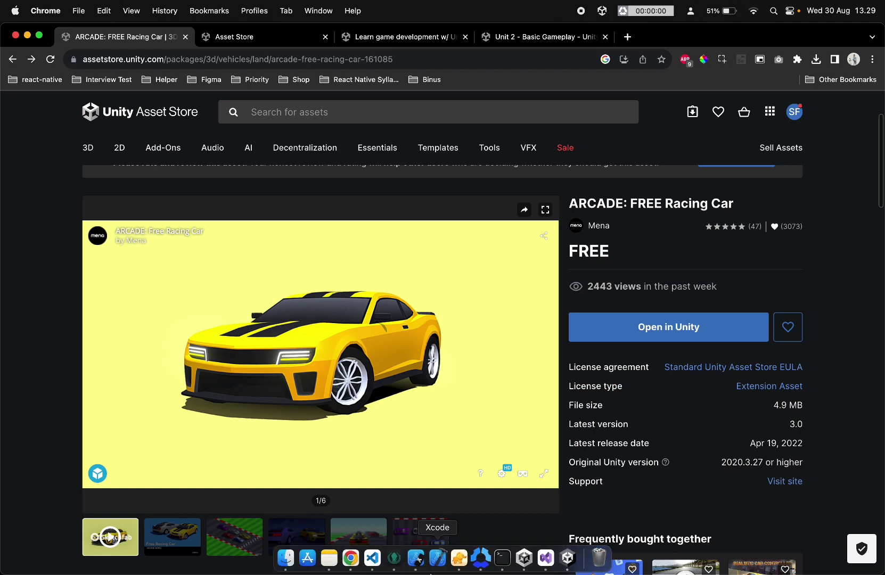
- Open the ARCADE: FREE Racing Car asset in Unity, close the Package Manager, and select its folder
click(569, 566)
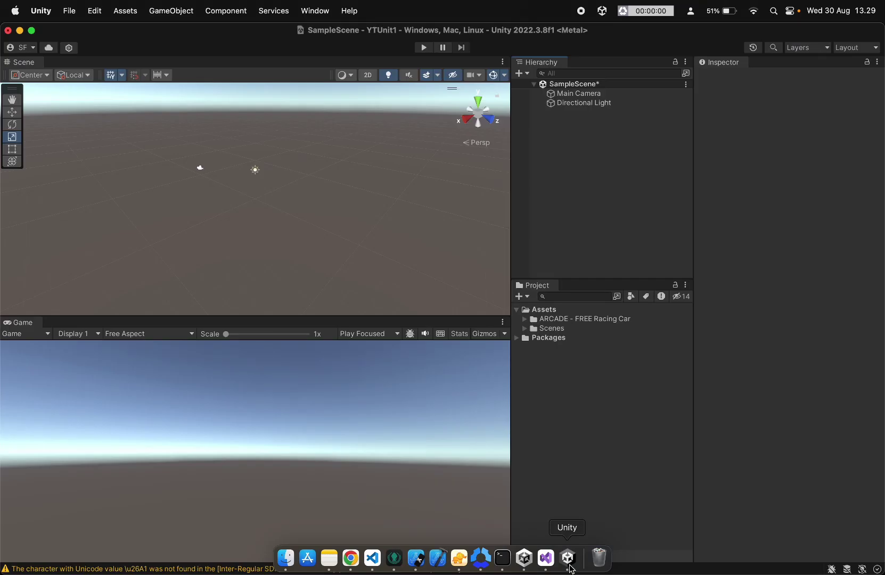
click(350, 557)
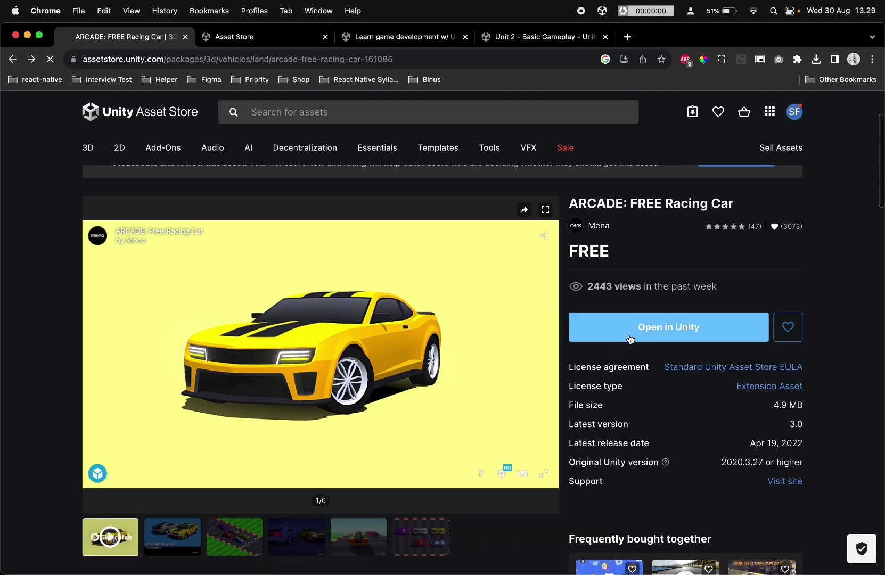
click(629, 339)
click(566, 164)
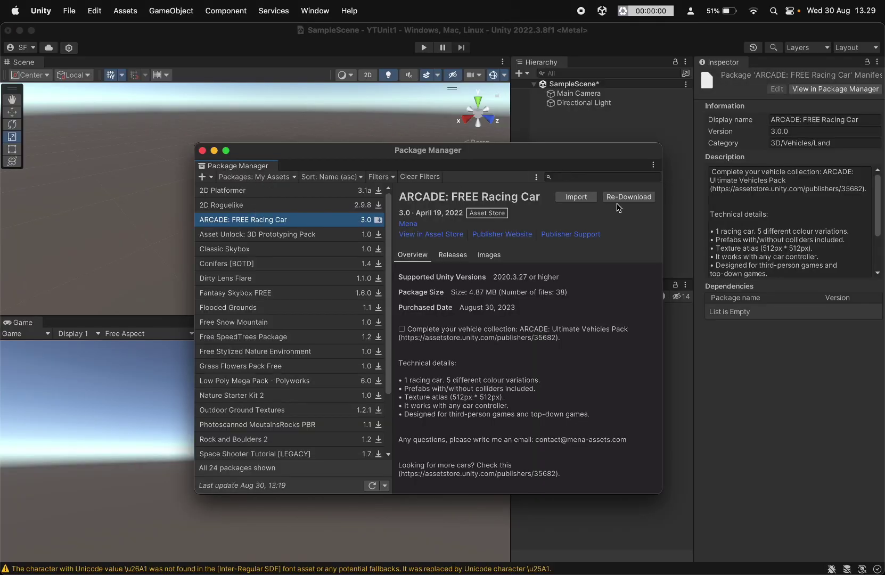
click(201, 150)
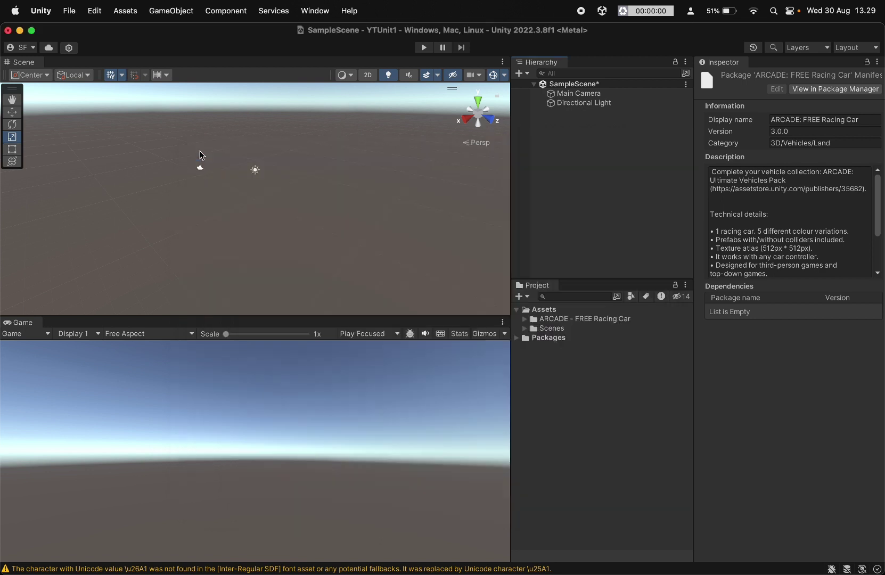
click(529, 319)
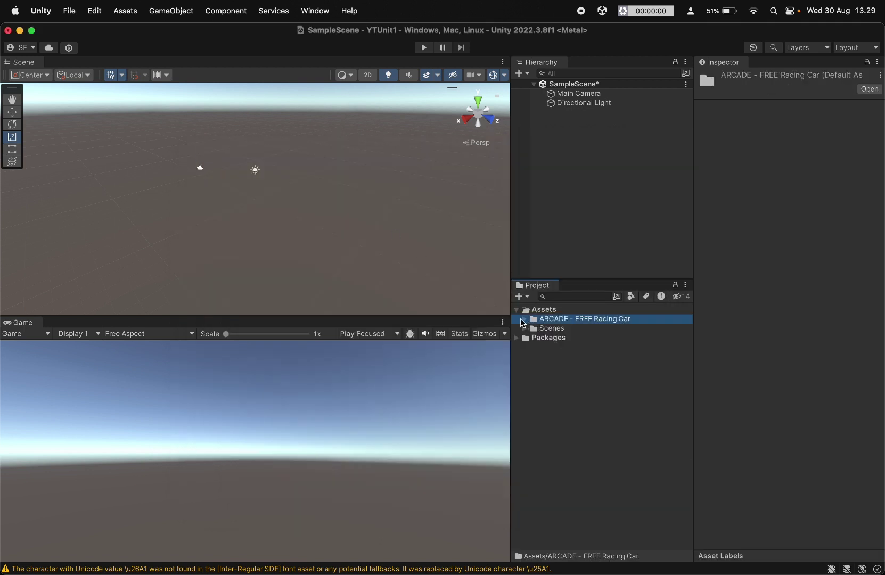
- Add a 3D Plane object to the scene, keeping the name Plane
right_click(570, 150)
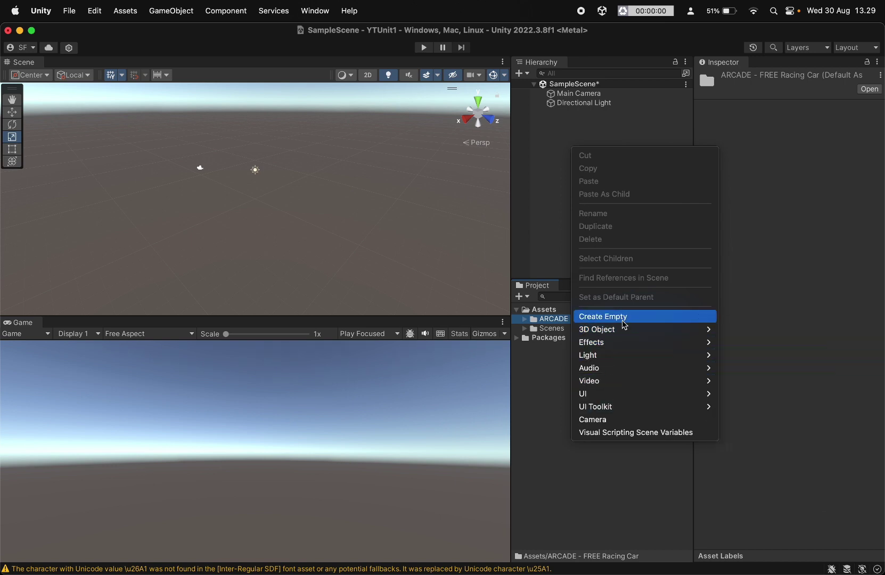
mouse_move(626, 329)
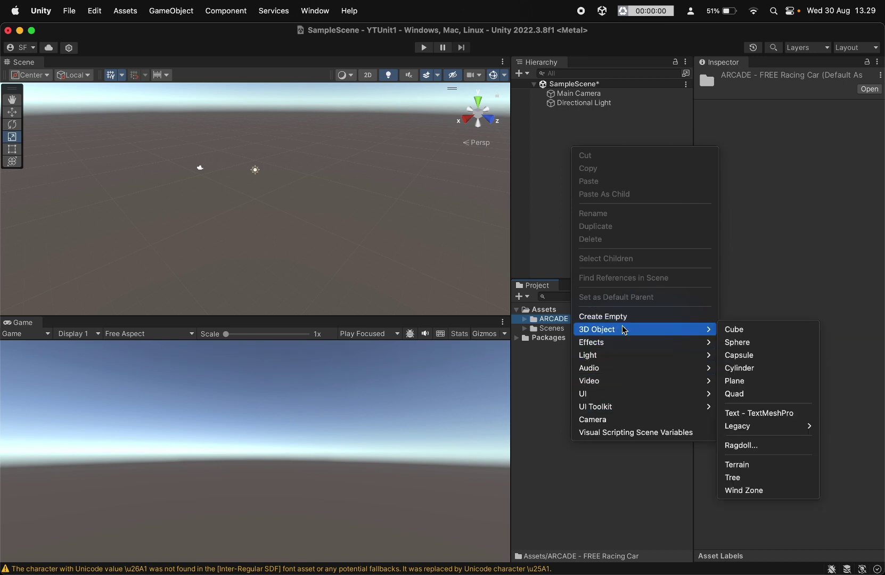
click(748, 382)
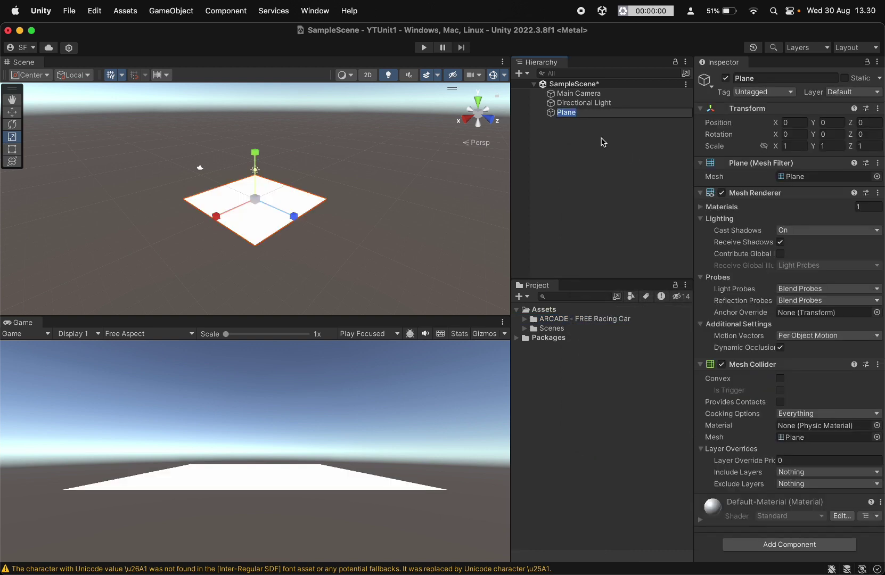
key(Return)
- Set the Plane's Y scale to 1 and start stretching it along Z
click(849, 146)
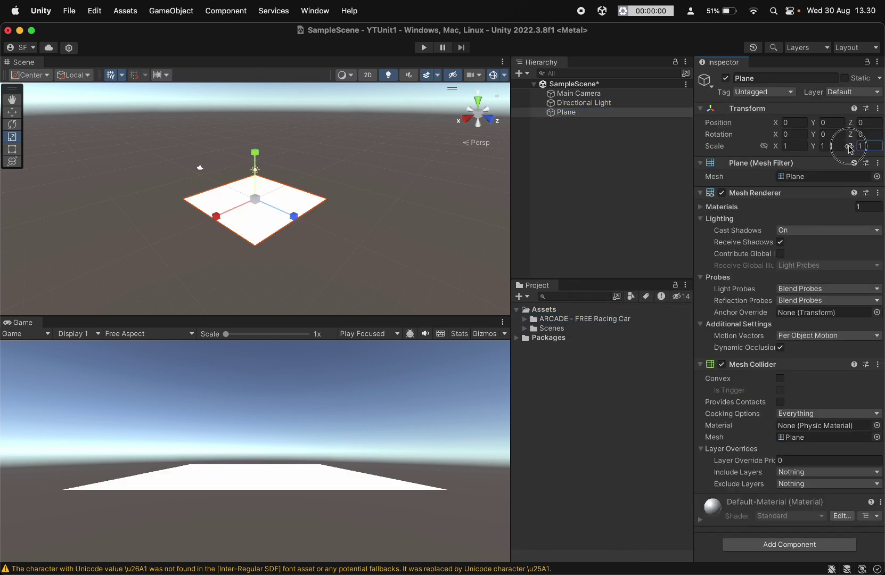
text(6.98)
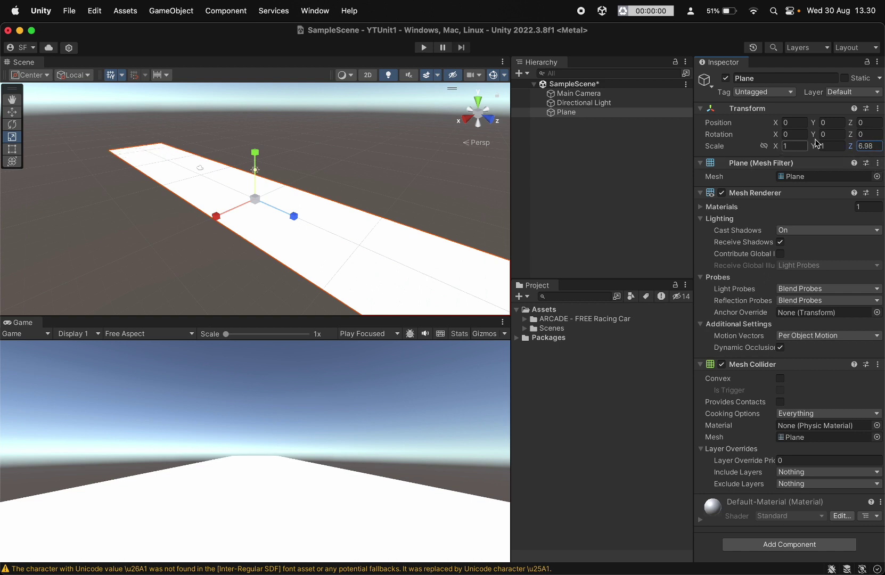
drag(816, 143, 857, 151)
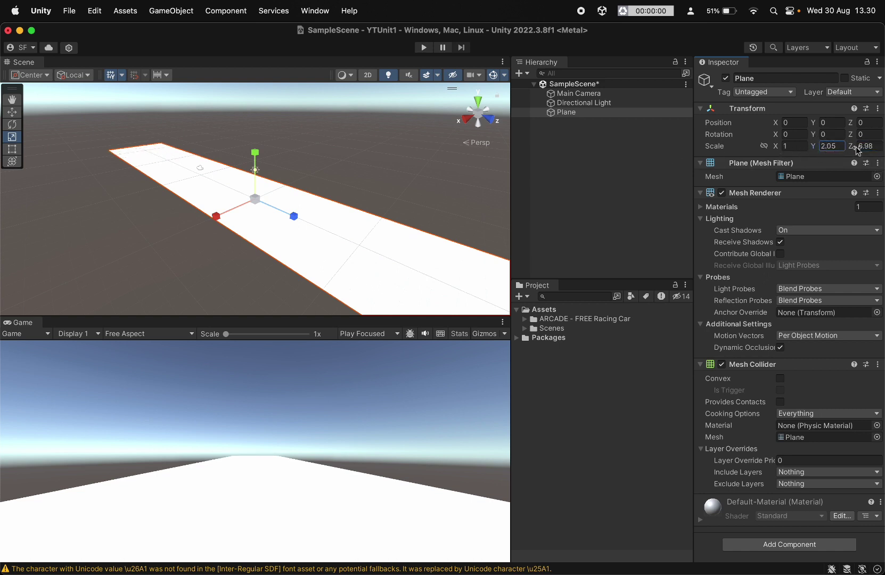
click(839, 144)
text(1)
drag(850, 146, 871, 148)
- Finish the Plane's Z scale at 10 and add the yellow Free Racing Car prefab to the scene
text(10)
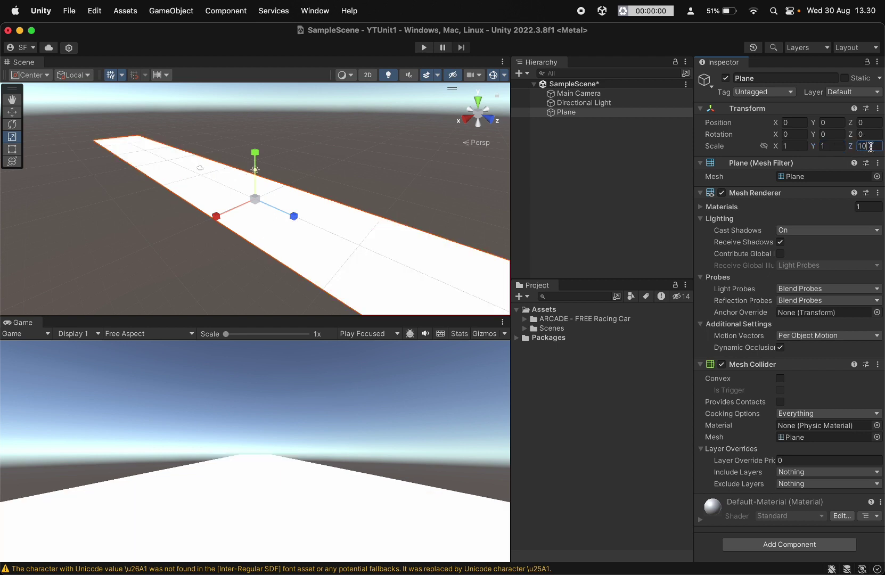
click(532, 320)
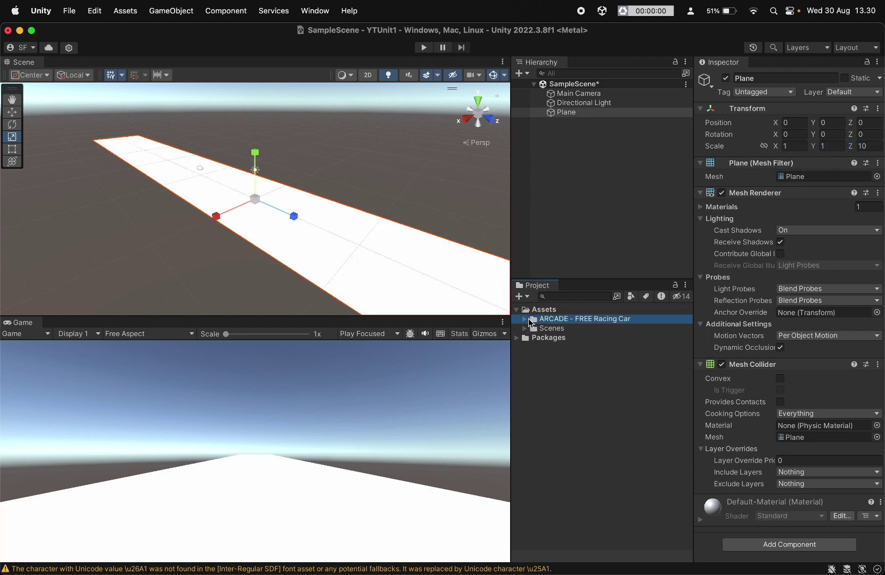
click(525, 322)
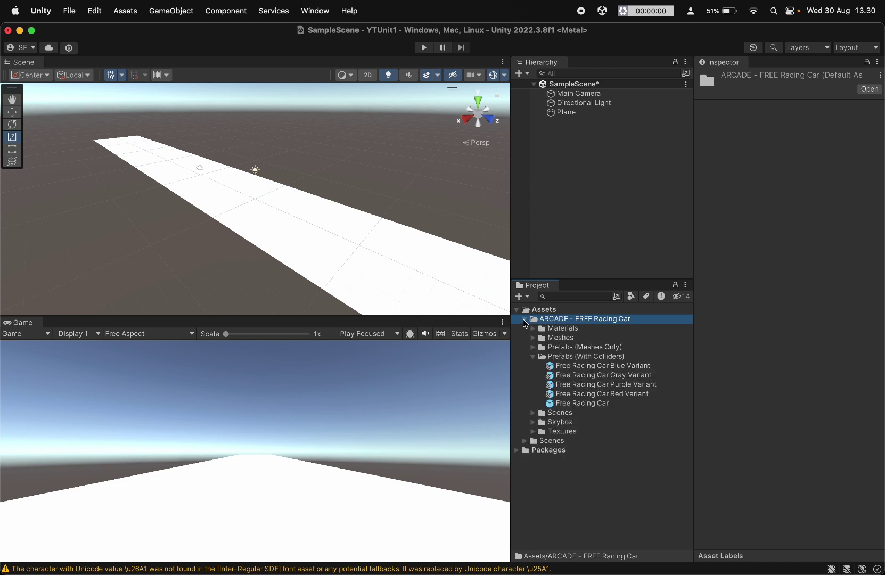
click(533, 356)
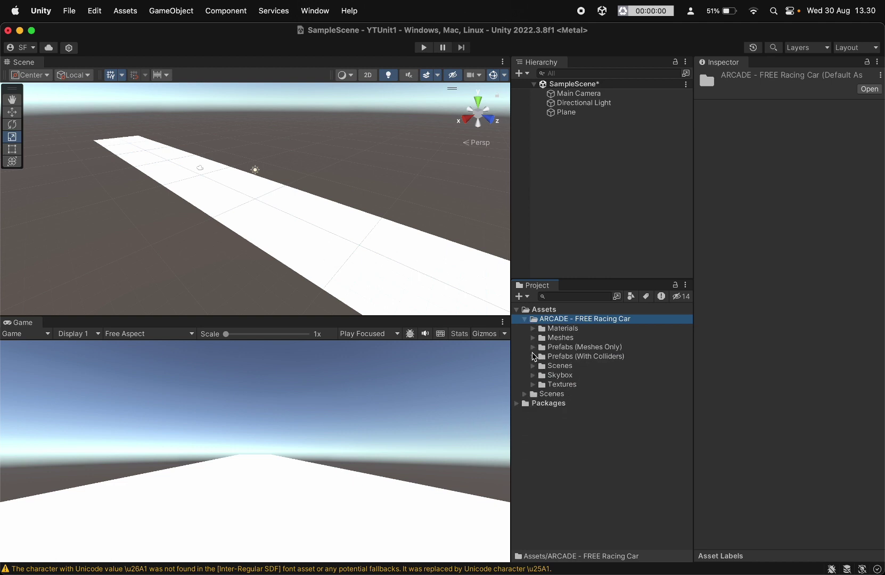
click(533, 356)
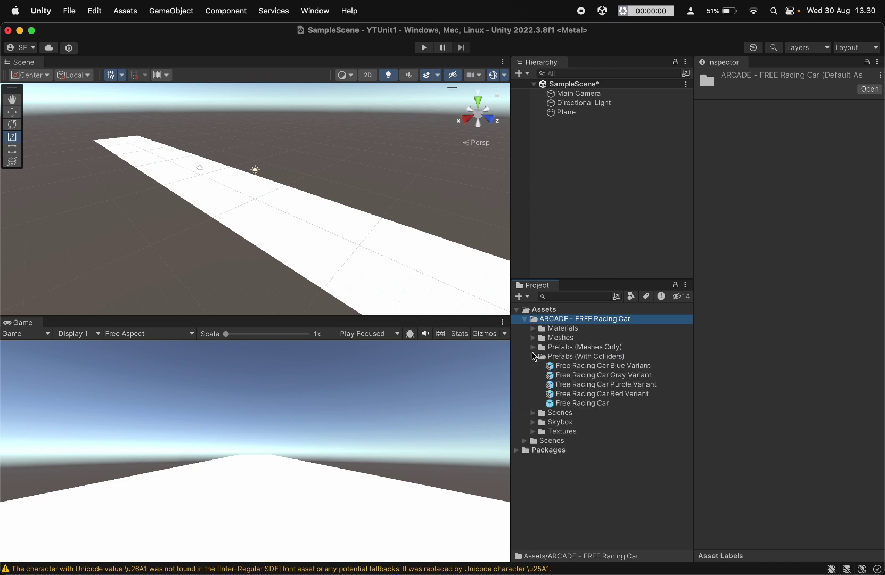
click(562, 366)
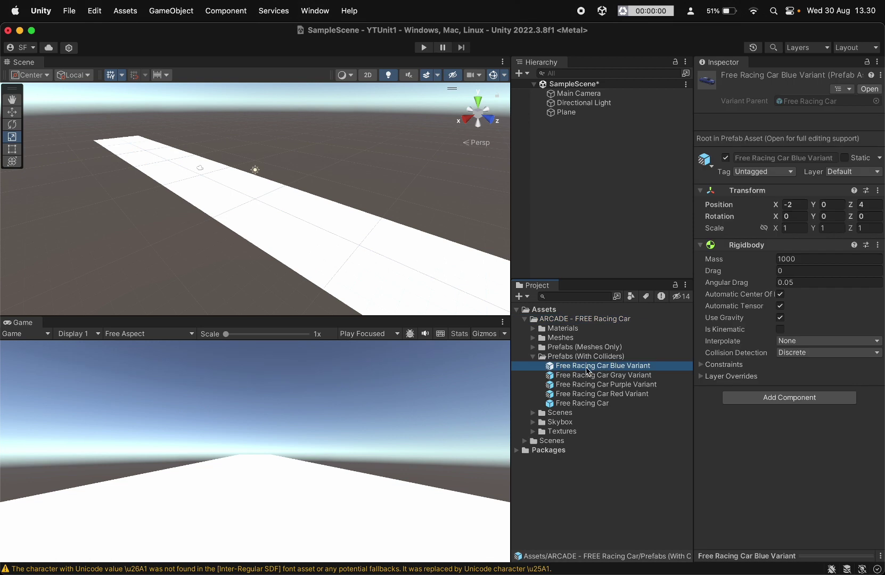
drag(582, 404, 590, 166)
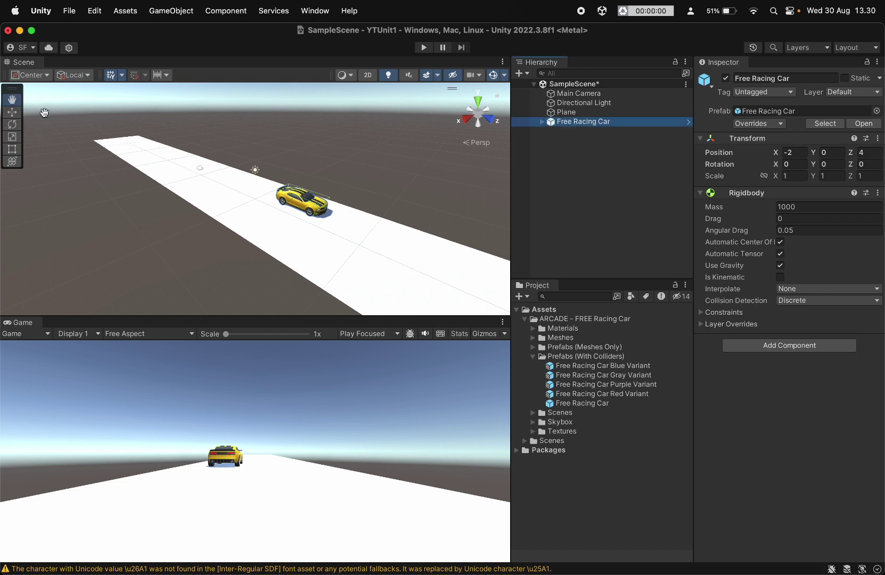
- Center the car on the runway by setting its X position to 0
key(w)
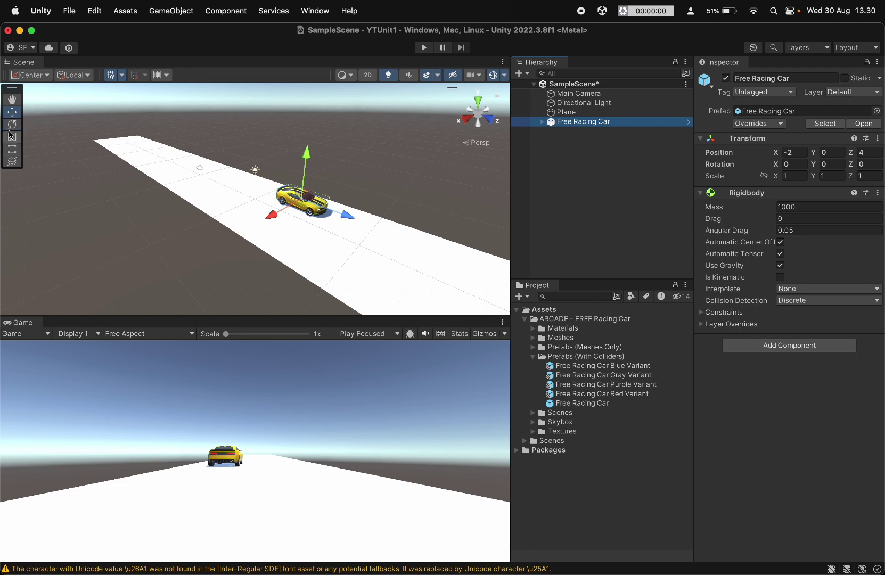
click(16, 125)
key(w)
key(q)
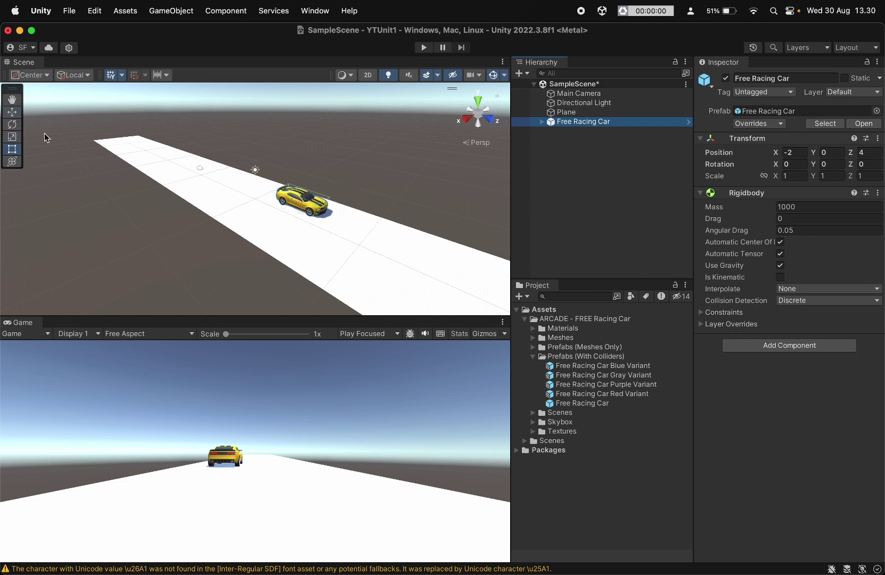
key(w)
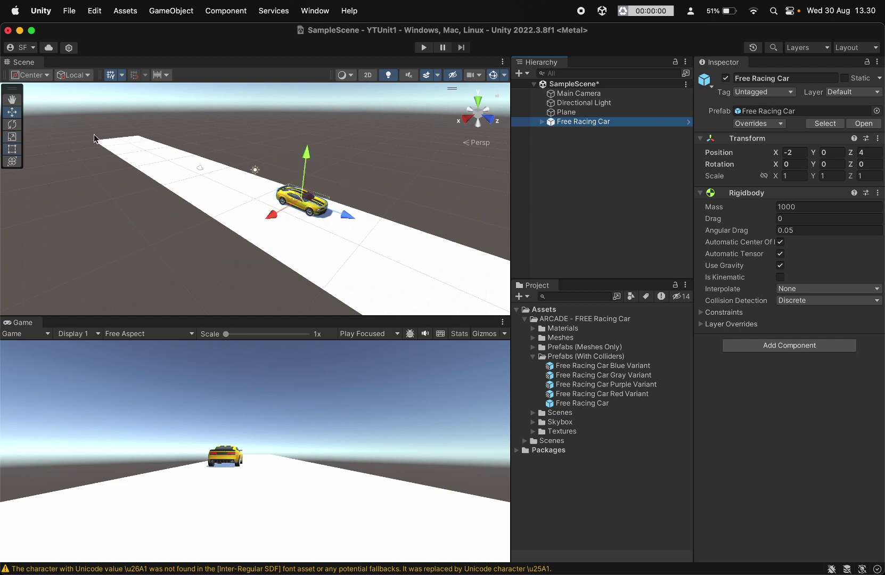
drag(282, 204, 270, 231)
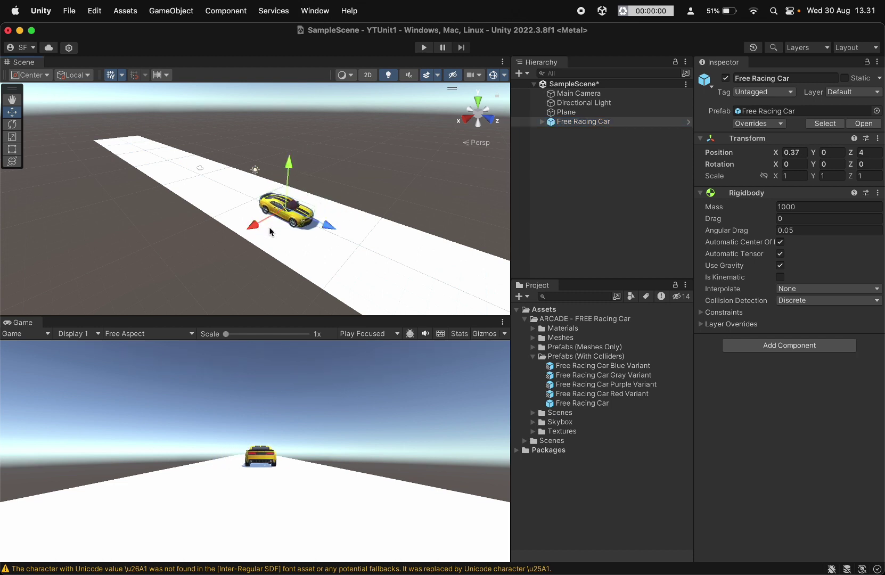
key(super+z)
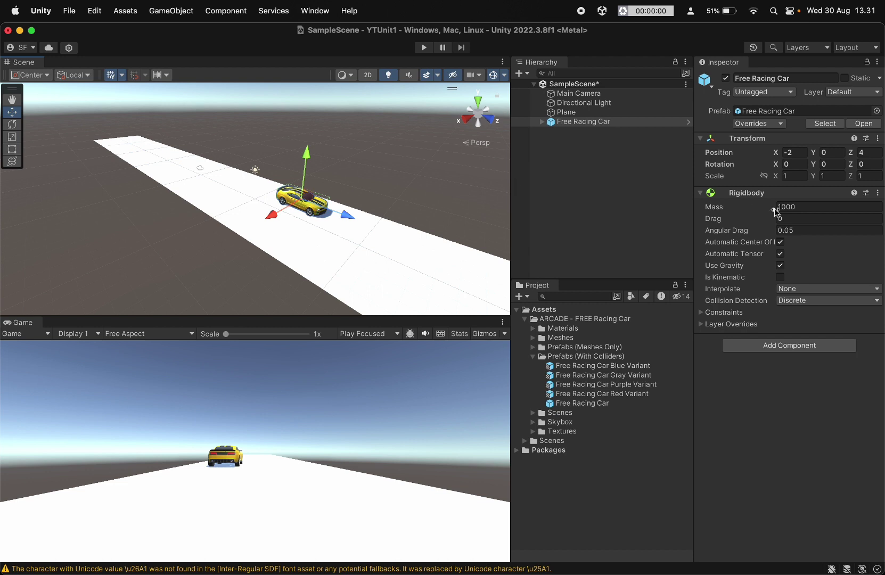
click(794, 154)
text(0)
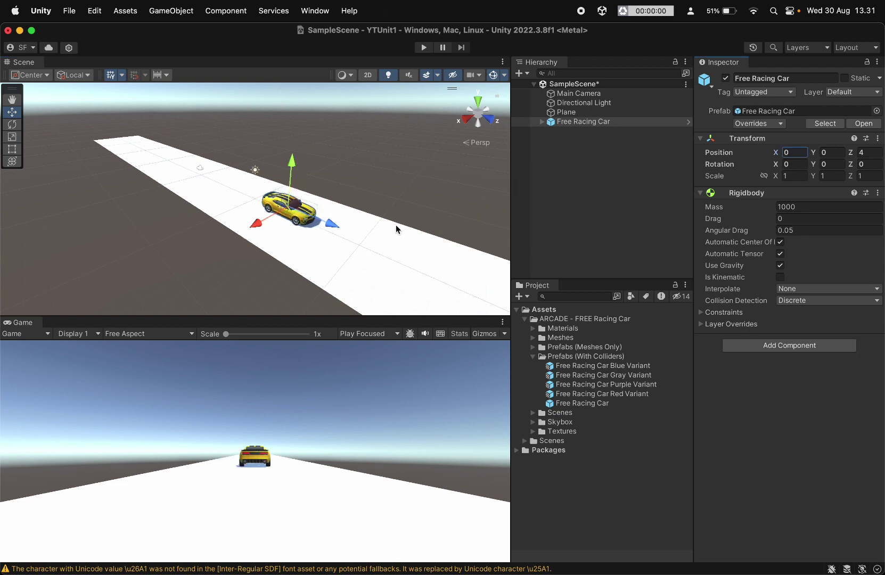
click(582, 93)
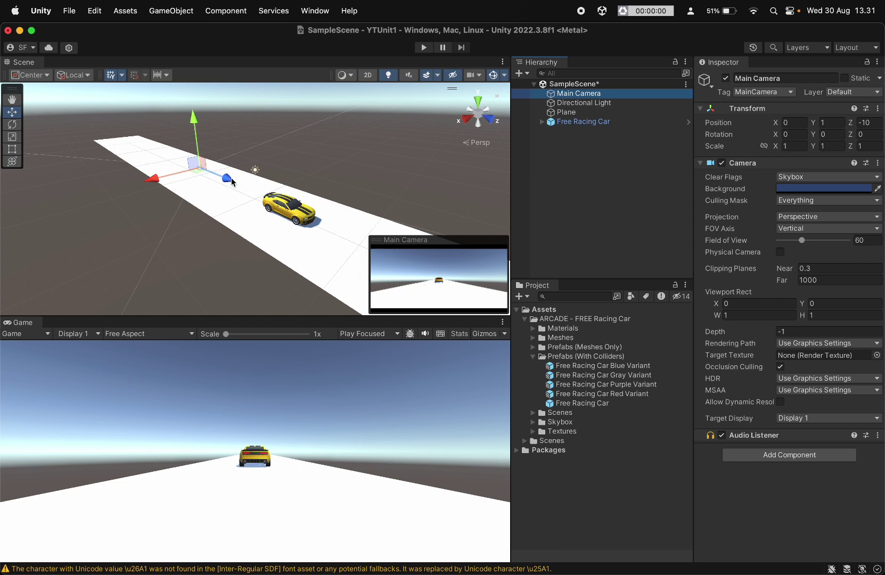
- Move the Main Camera forward to about Z -1.82, Y 1.92 and collapse the ARCADE folder
mouse_move(232, 182)
mouse_down()
mouse_move(260, 164)
mouse_move(243, 134)
mouse_up()
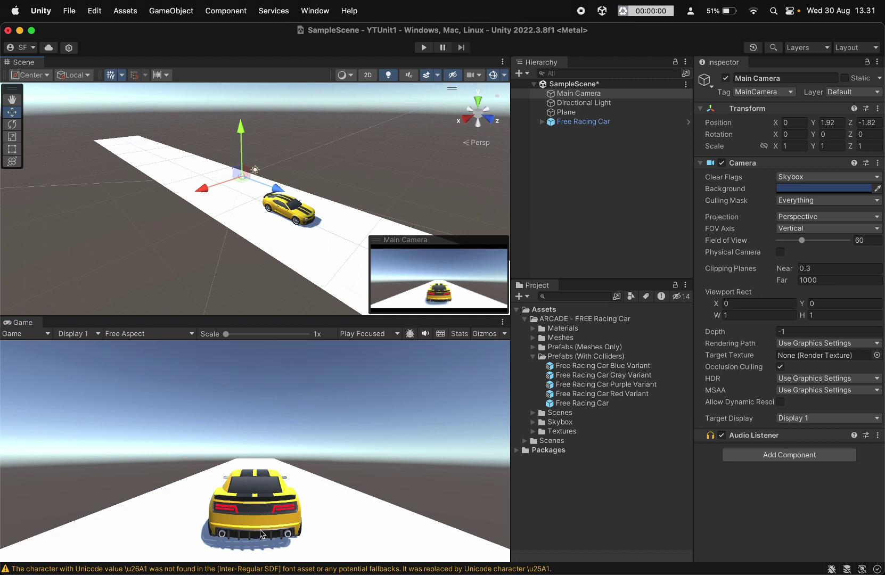
click(566, 122)
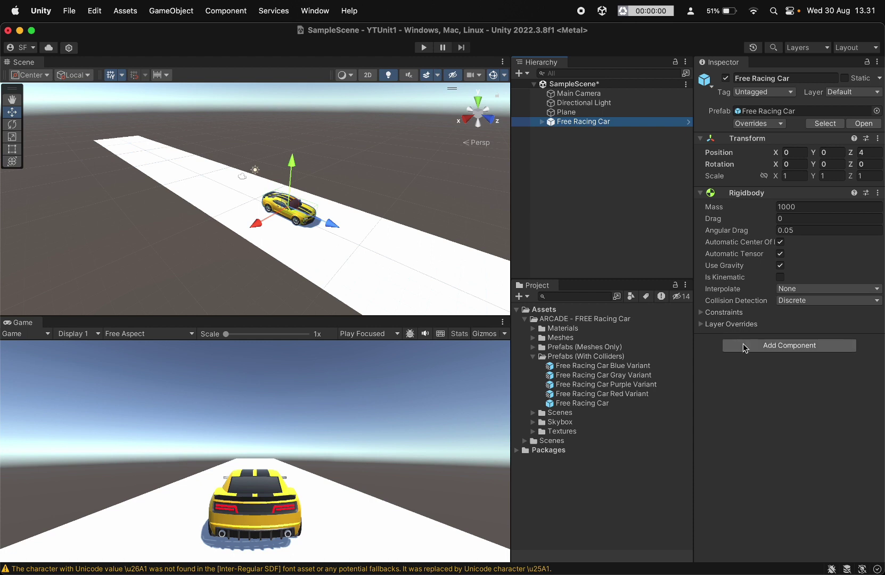
click(564, 356)
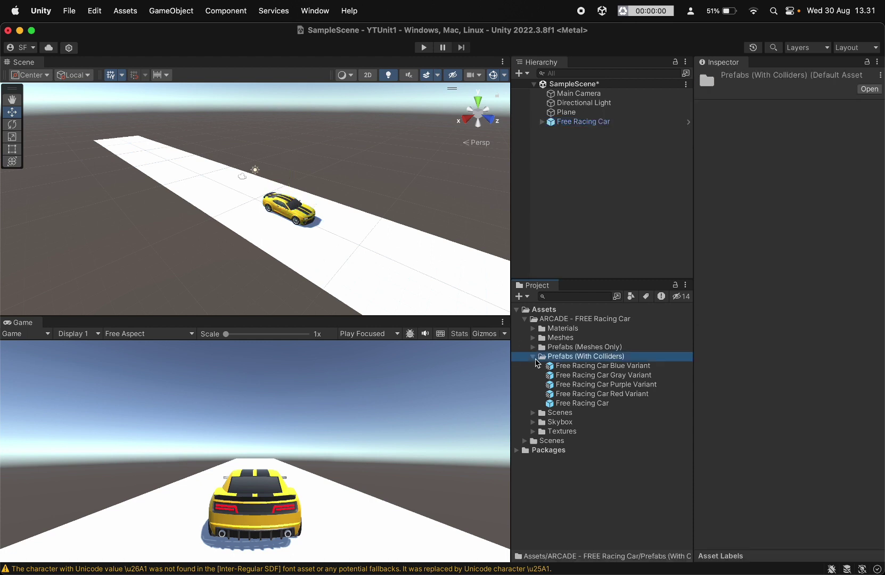
click(526, 319)
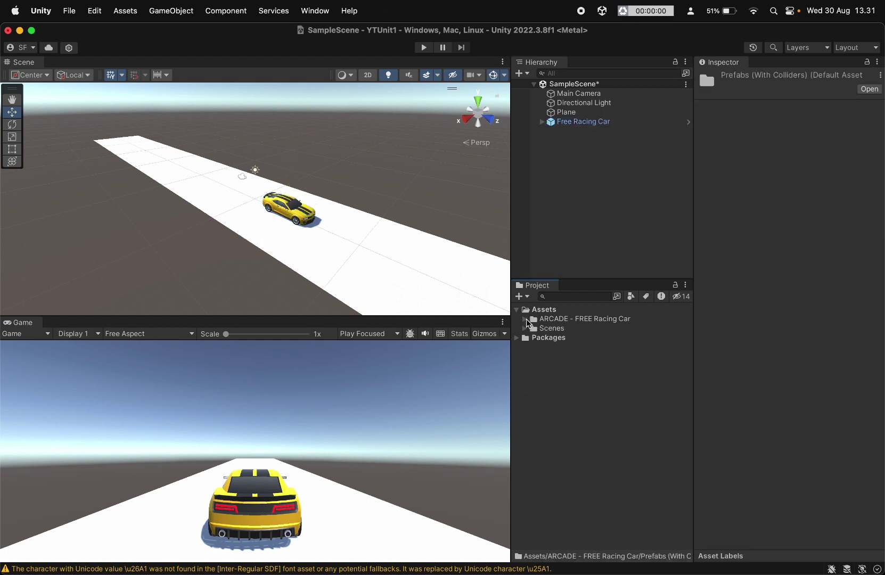
click(586, 124)
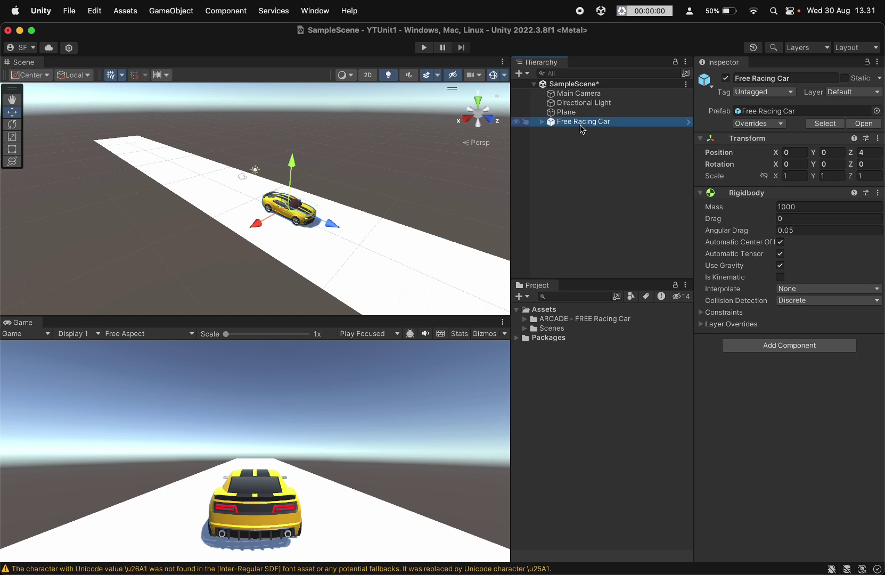
click(580, 125)
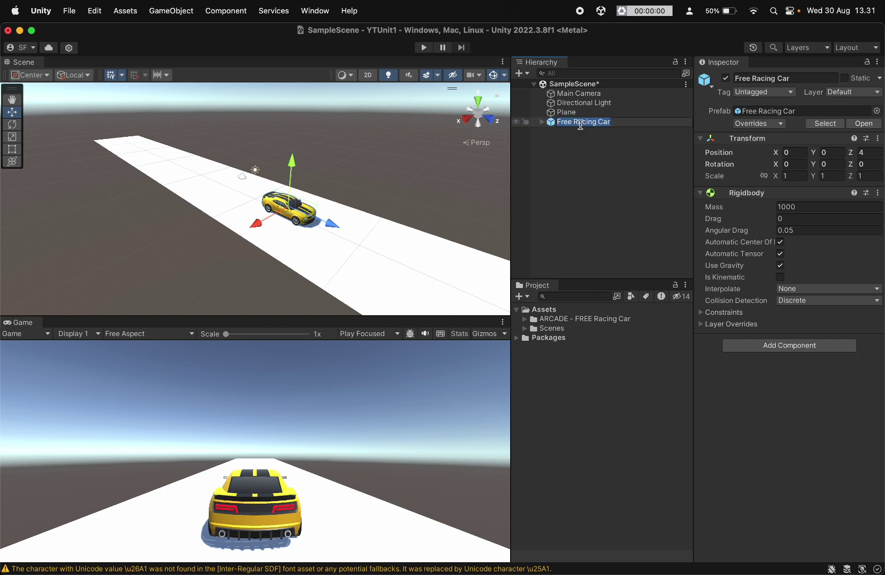
- Rename the Free Racing Car object to 'Car' and select the Assets folder
text(Car)
key(Return)
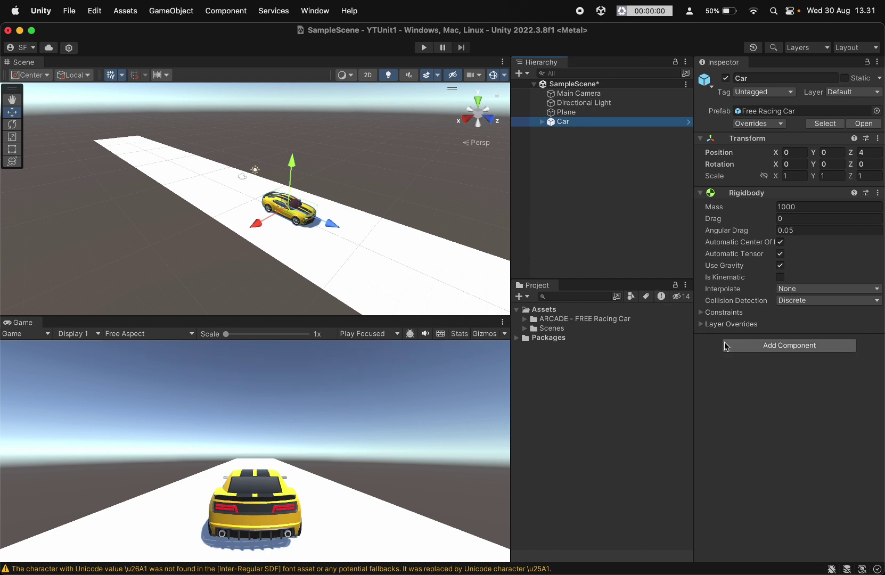
click(567, 313)
right_click(569, 317)
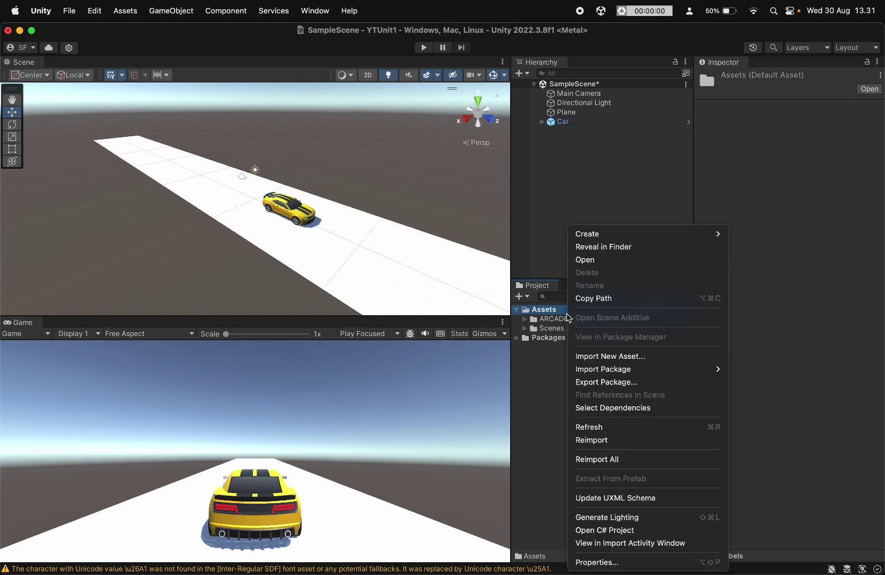
click(532, 365)
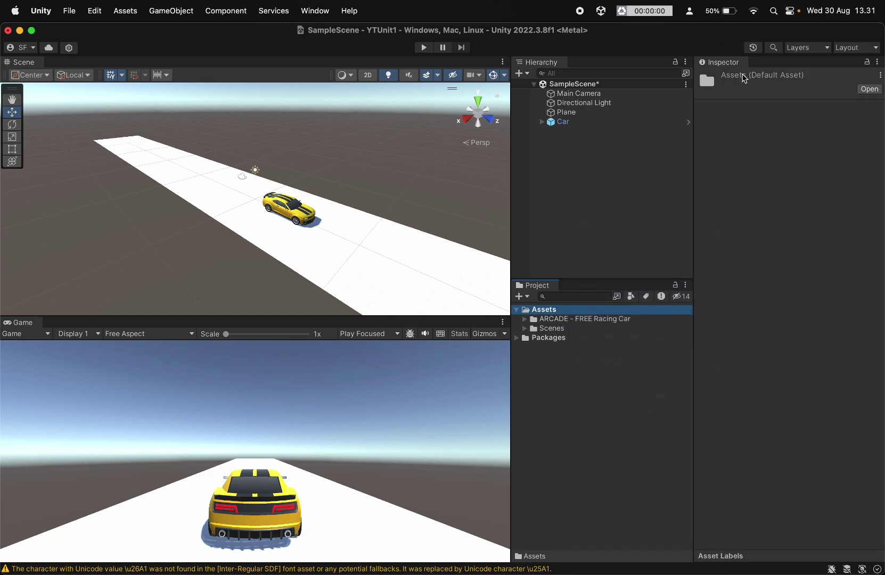
click(852, 49)
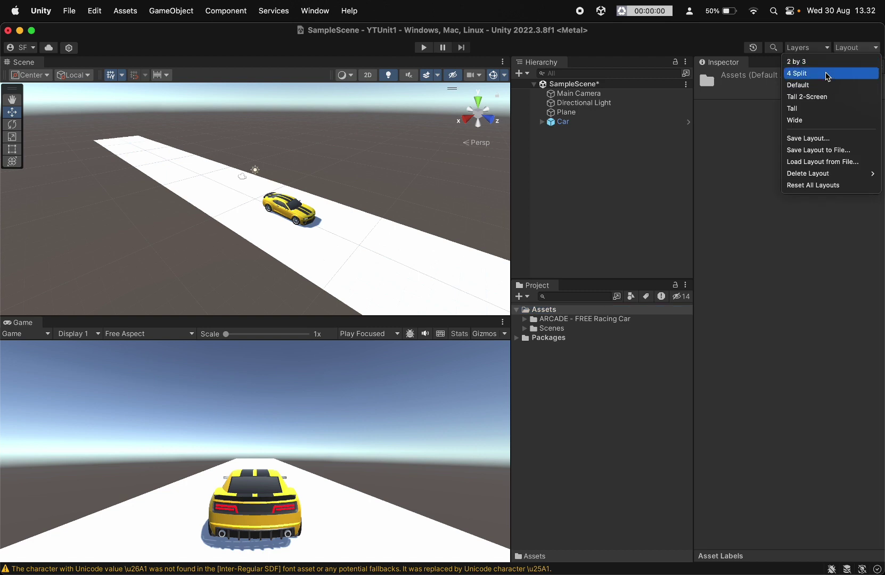
- Switch the layout to Tall, then Tall 2-Screen, and select the Assets folder
click(796, 112)
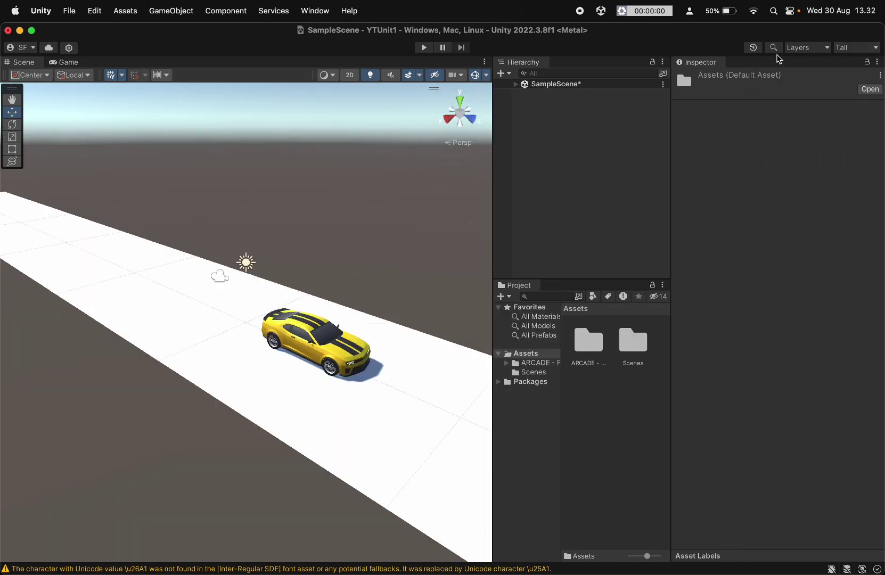
click(856, 48)
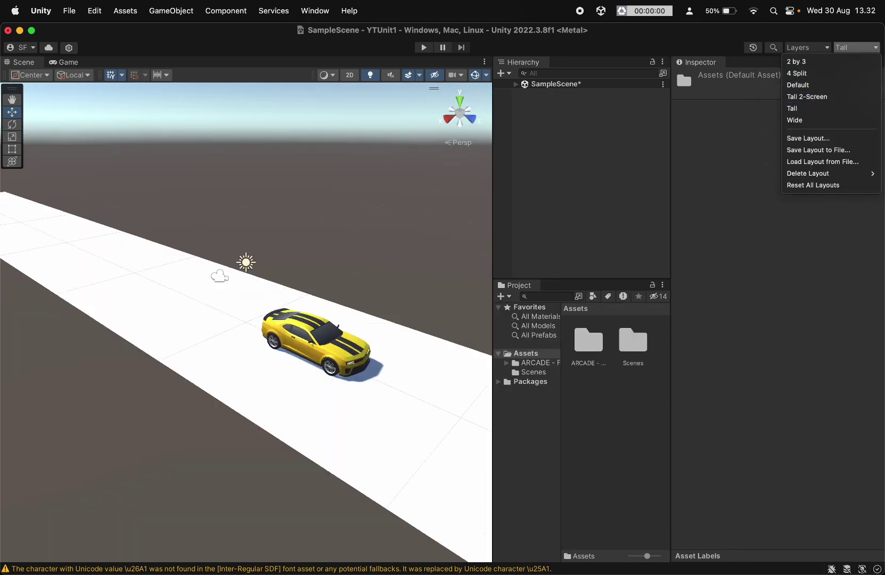
click(836, 97)
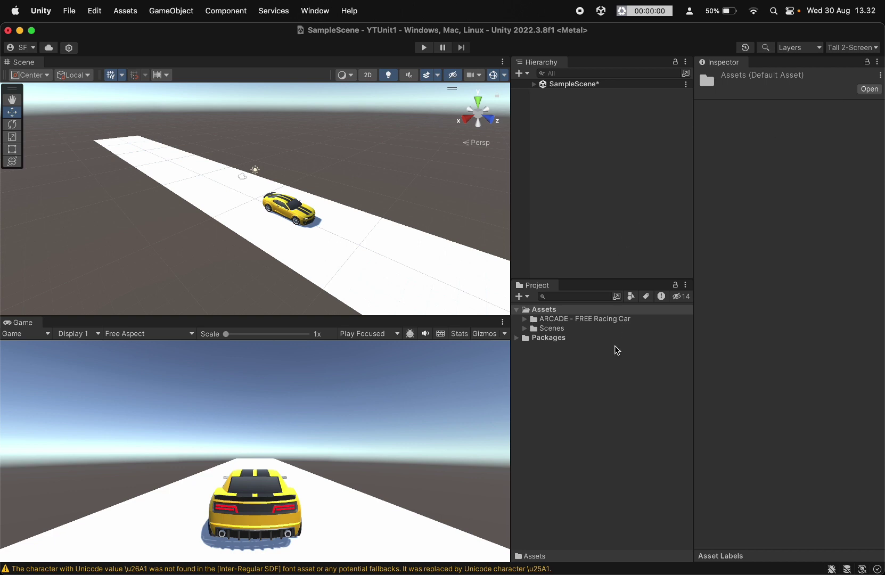
click(615, 367)
click(585, 322)
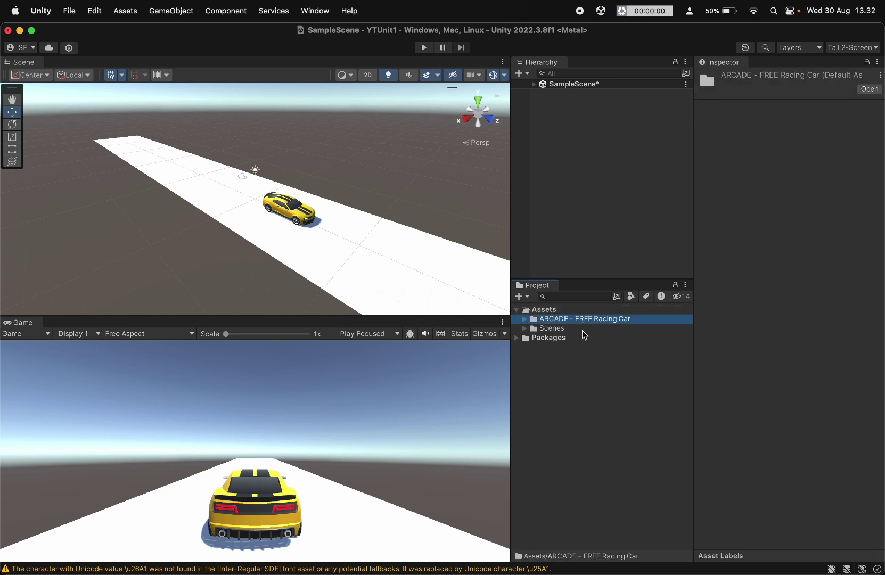
click(581, 329)
click(556, 311)
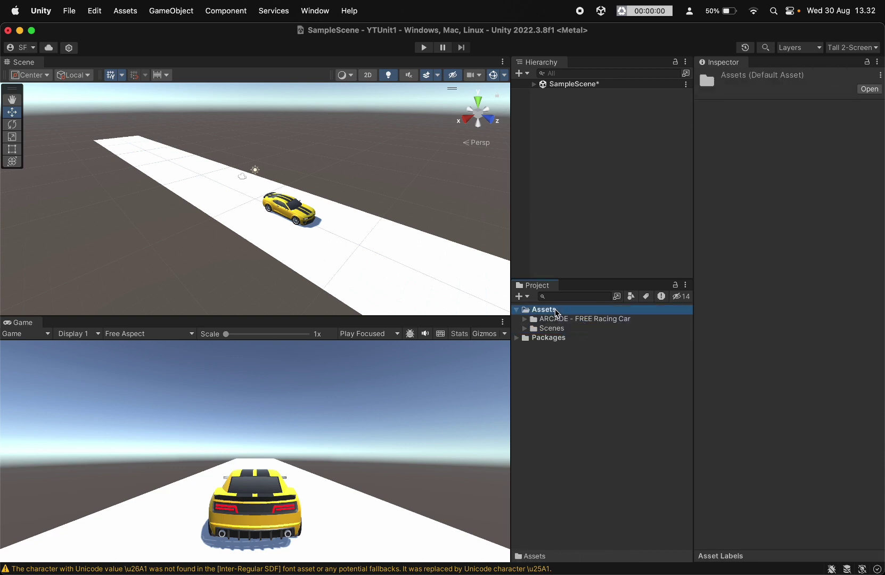
- Create a new folder named Scripts under Assets
right_click(557, 313)
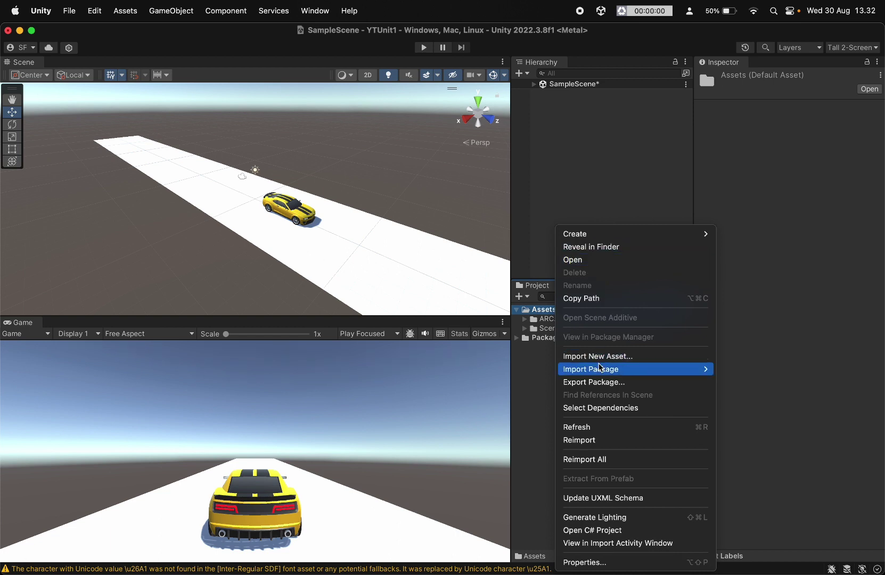
mouse_move(602, 238)
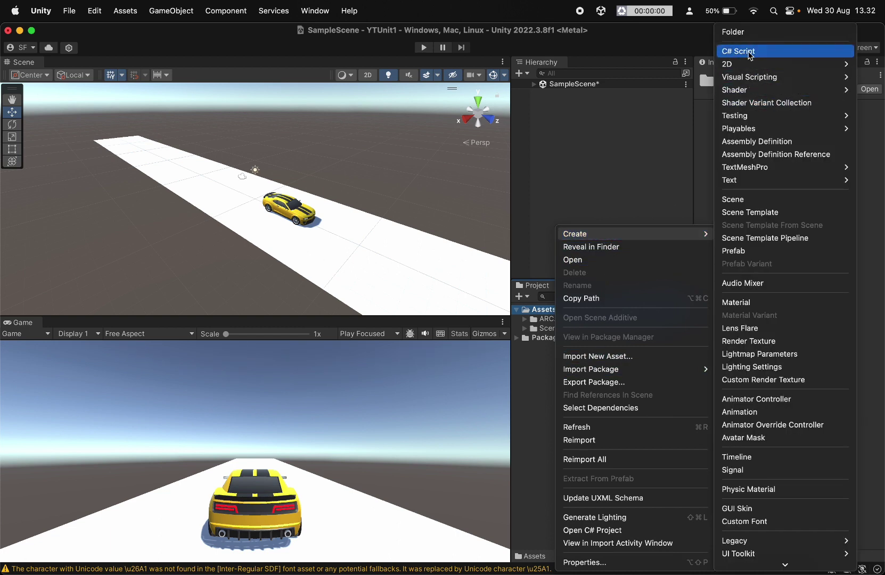
click(742, 33)
text(Sc)
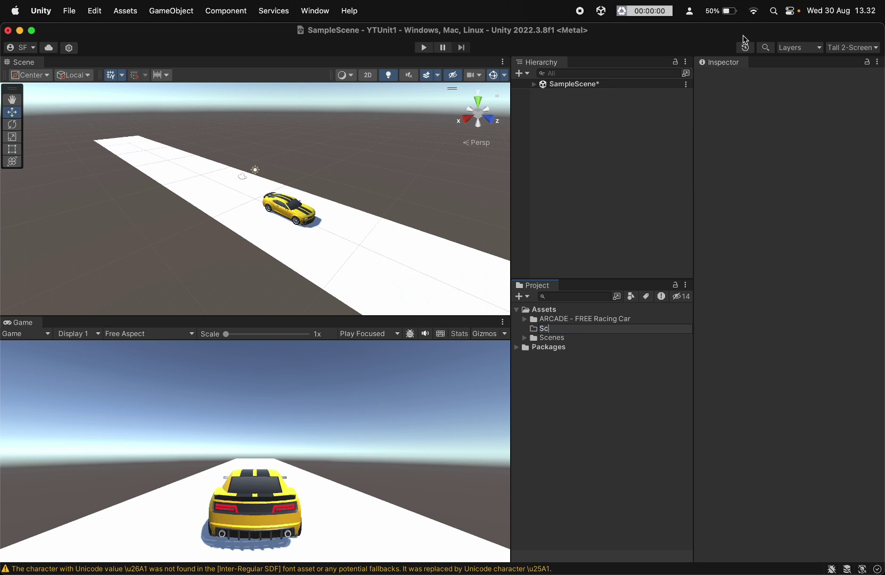
text(ripts)
key(Return)
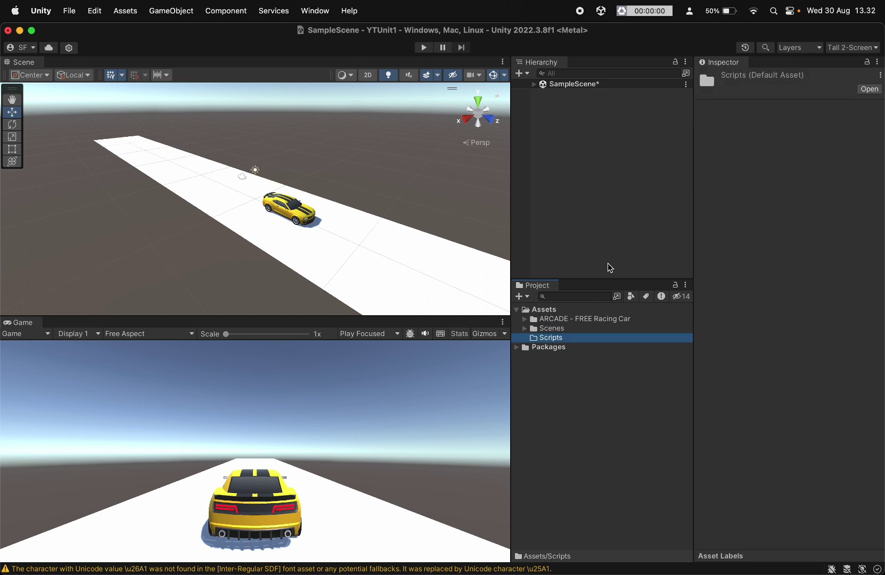
- Create a C# script named PlayerController inside the Scripts folder
right_click(604, 344)
mouse_move(633, 239)
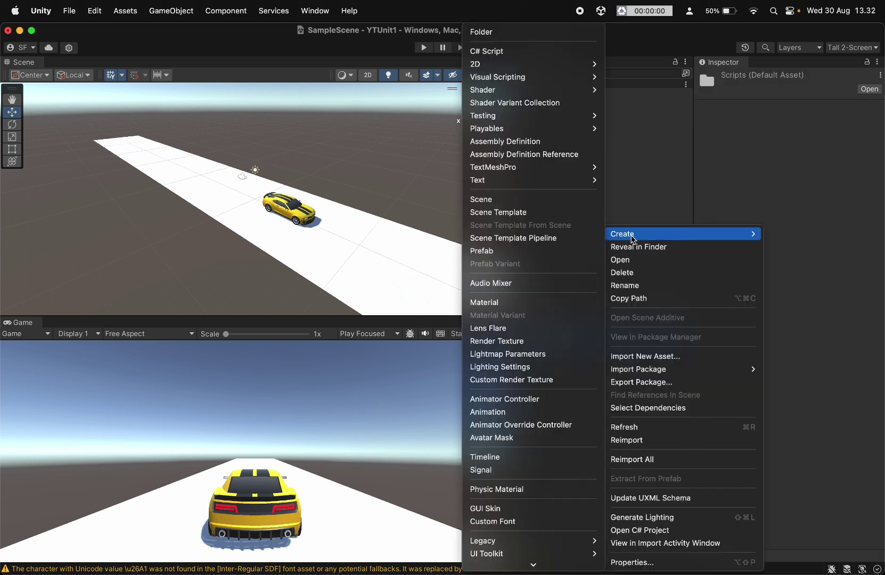
click(500, 51)
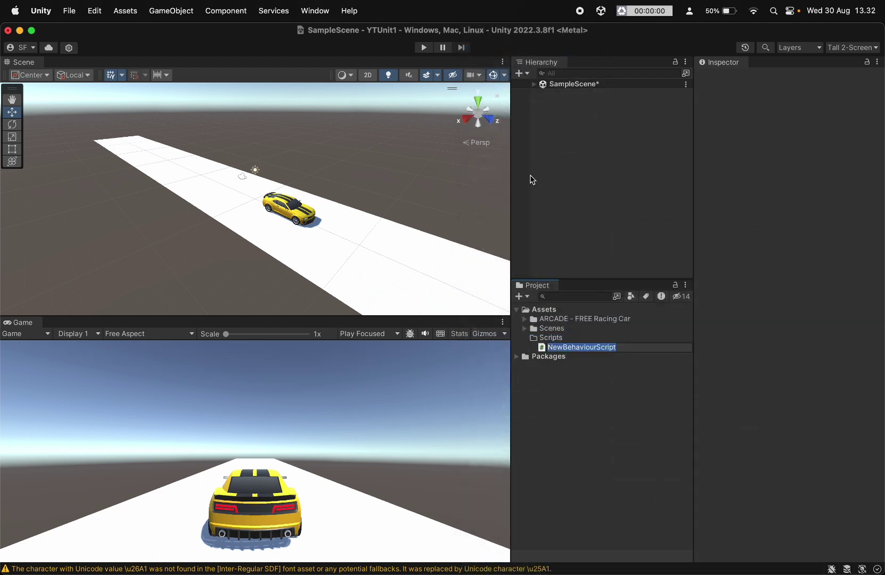
text(PlayerController)
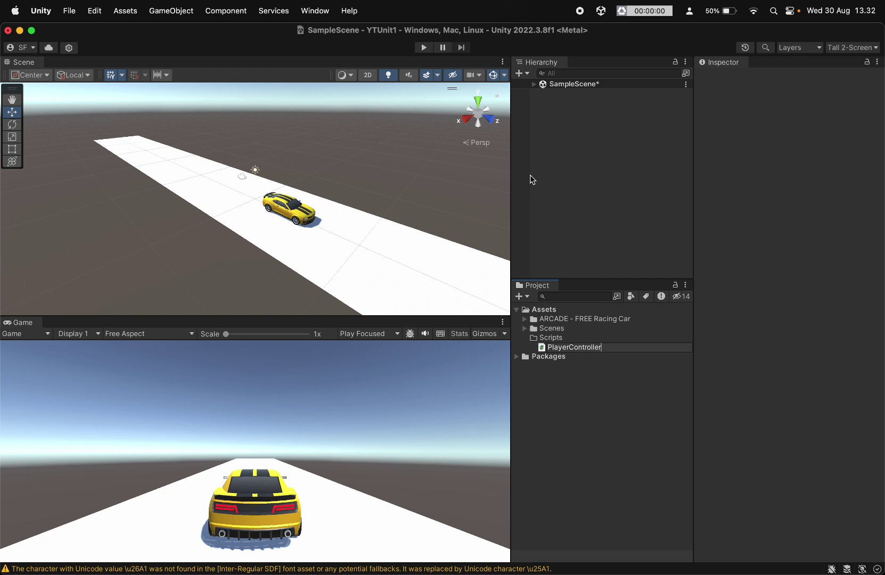
key(Return)
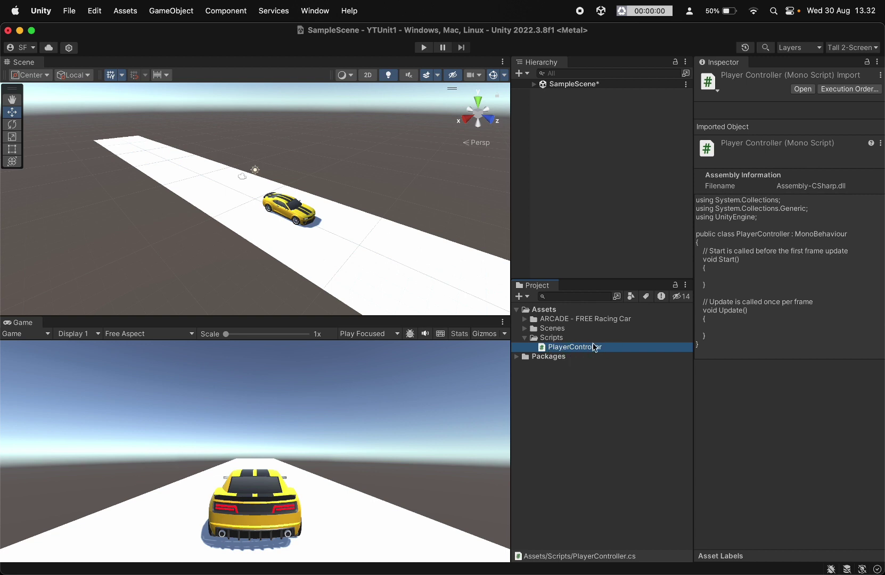
- Add the Player Controller component to the Car in SampleScene, then open PlayerController.cs in Visual Studio
click(589, 175)
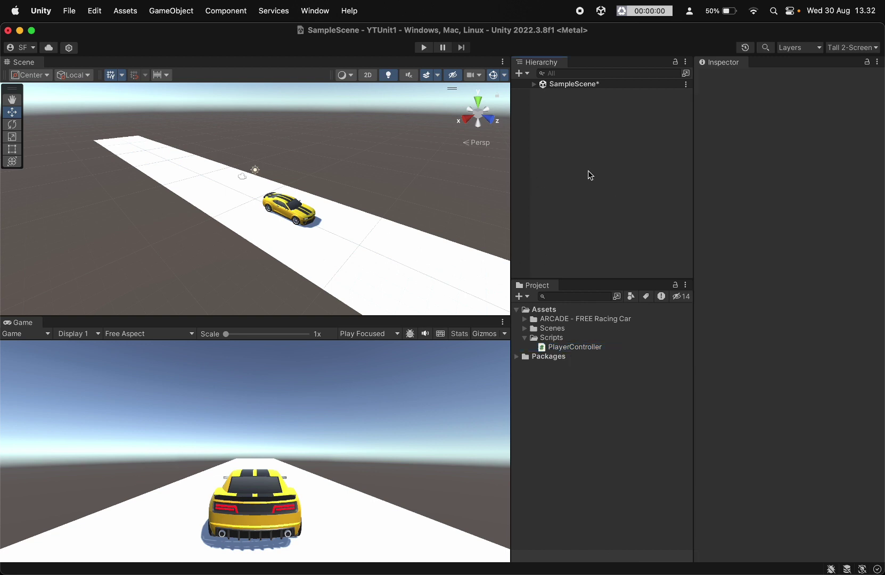
click(533, 85)
click(571, 123)
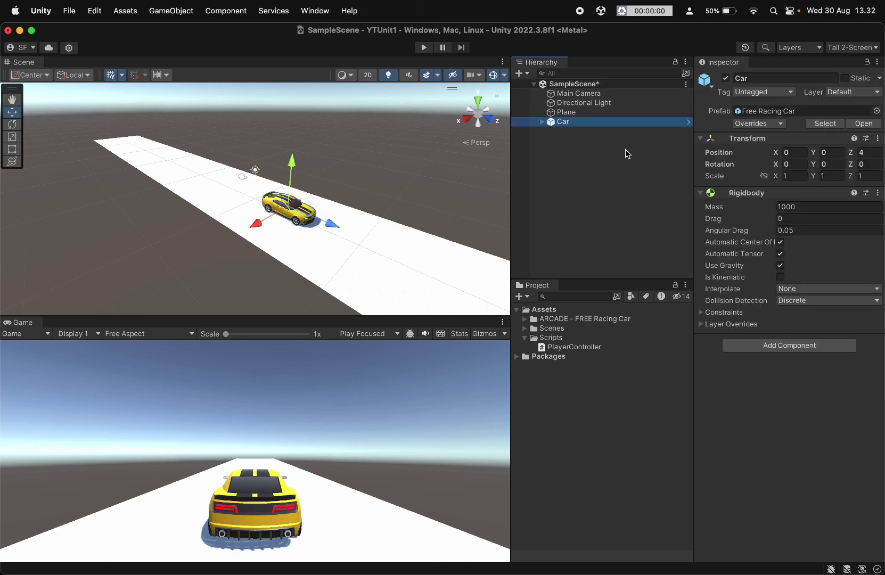
click(785, 347)
key(BackSpace)
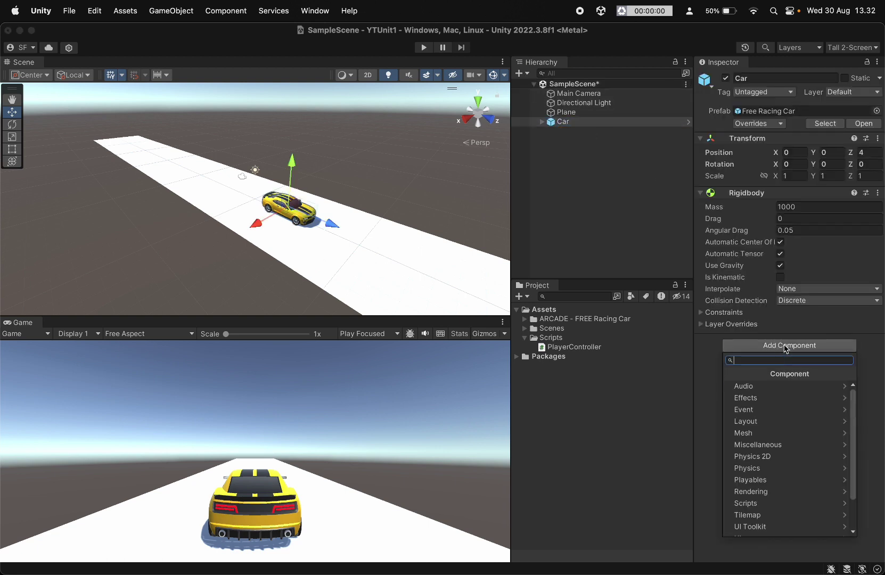
text(Playe)
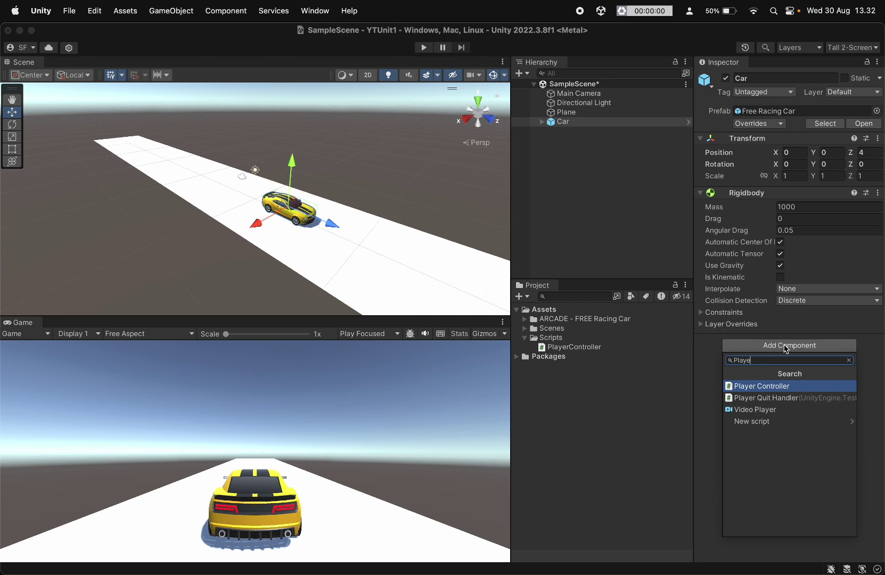
key(Return)
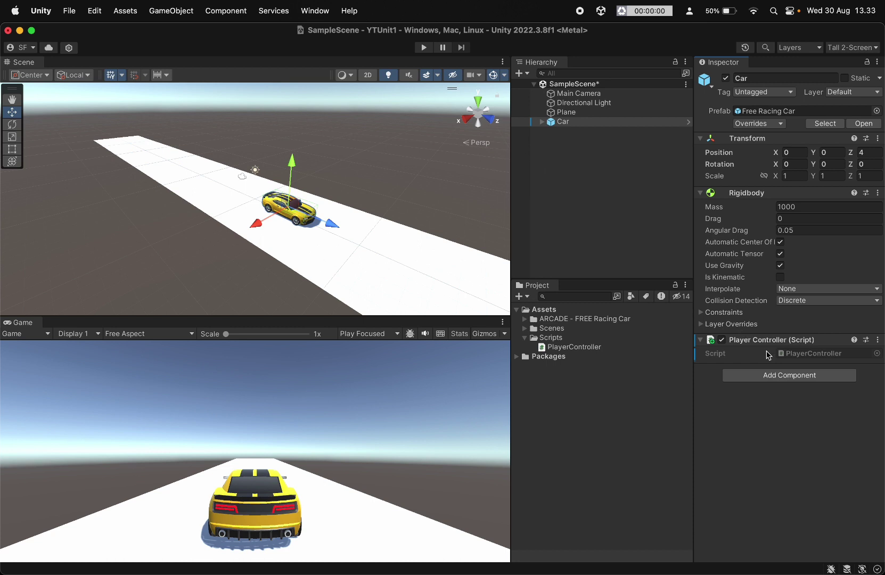
click(817, 356)
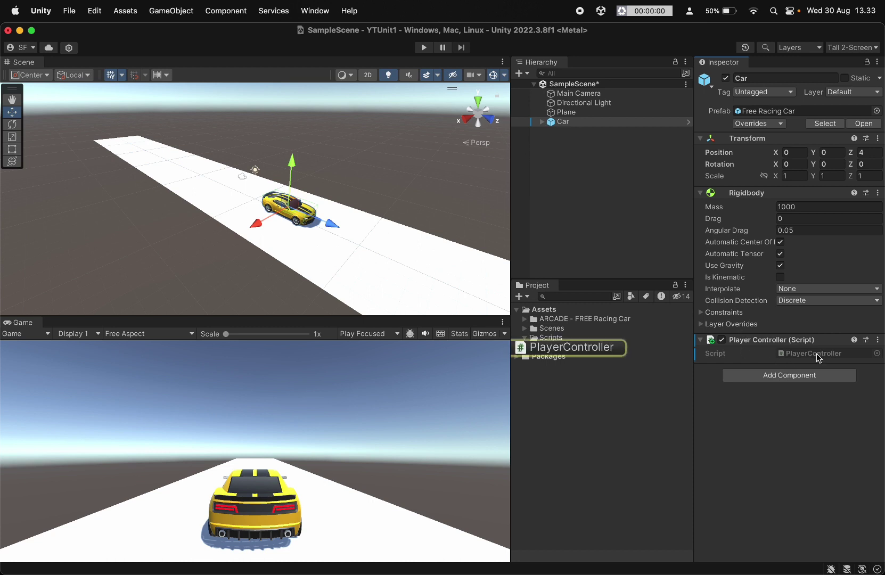
double_click(816, 354)
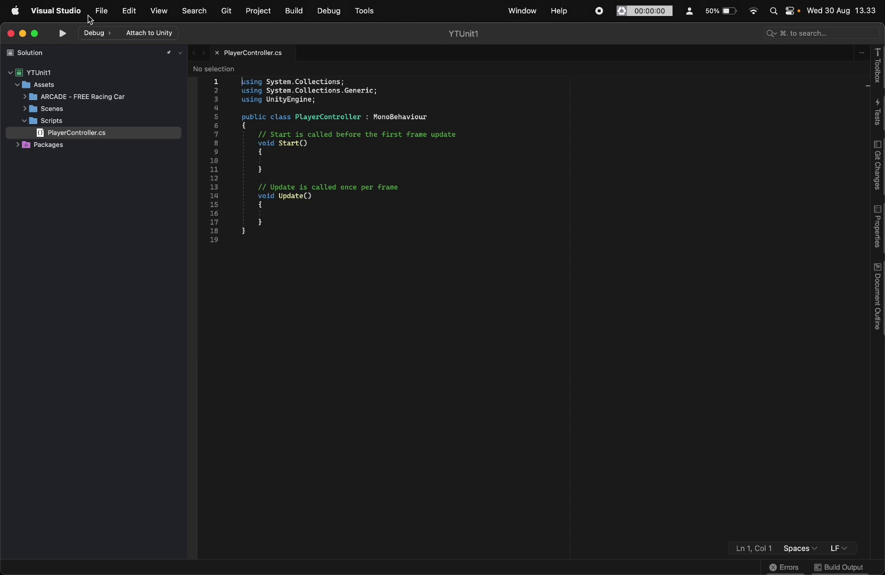
- Move the PlayerController class's opening brace up onto its declaration line
click(325, 151)
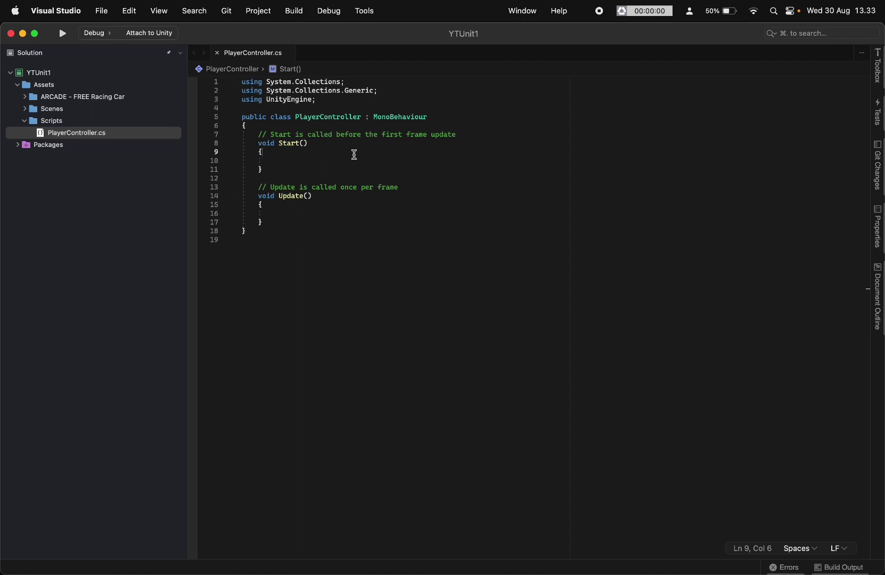
key(Left)
key(Up)
key(Up)
key(Left)
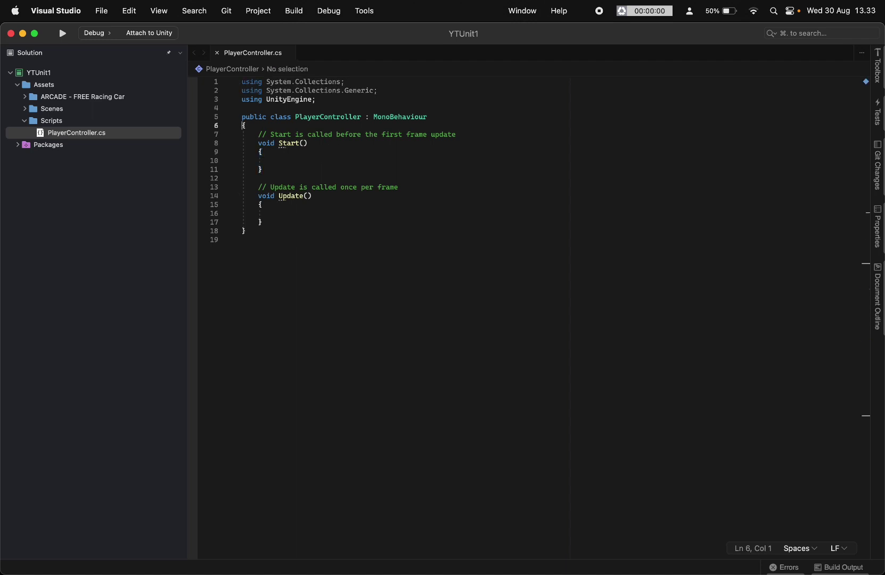
key(BackSpace)
key(Down)
key(Down)
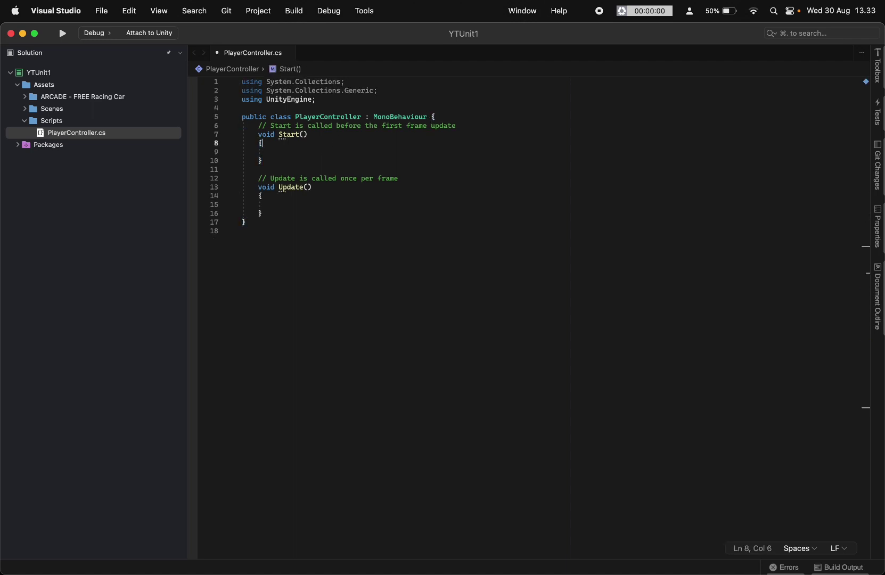
- Delete the Start method and its comment, and join Update's opening brace to its declaration
drag(279, 170, 206, 128)
key(BackSpace)
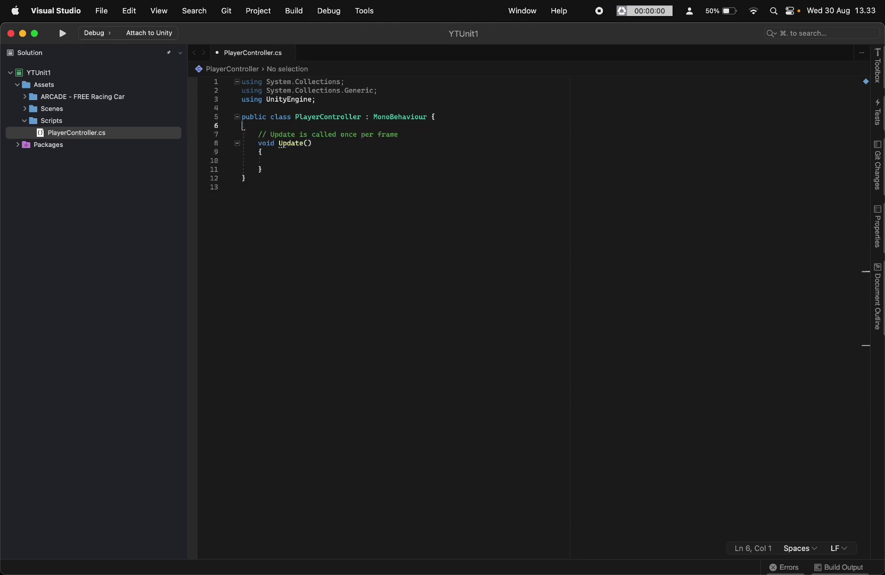
key(Down)
key(Down)
key(Down)
key(Right)
key(Right)
key(Right)
key(BackSpace)
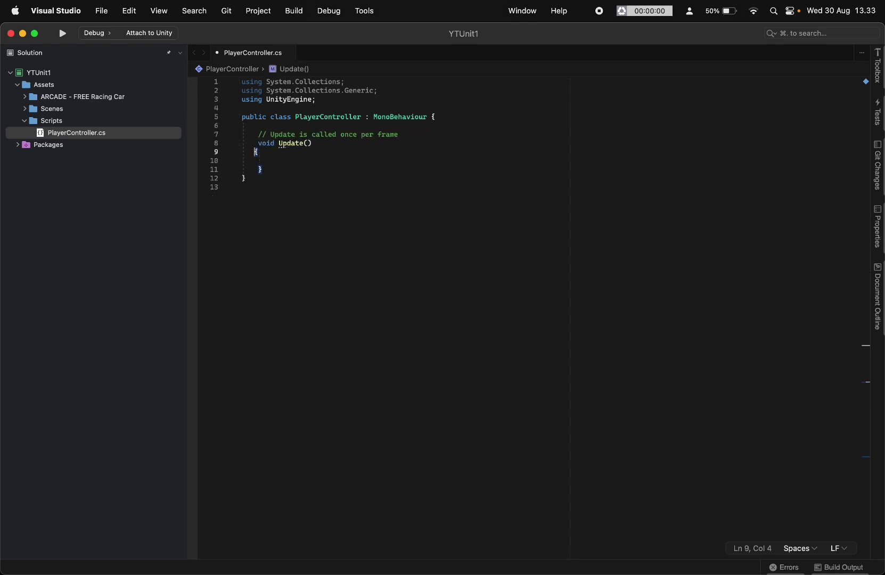
key(BackSpace)
key(BackSpace)
key(BackSpace)
key(BackSpace)
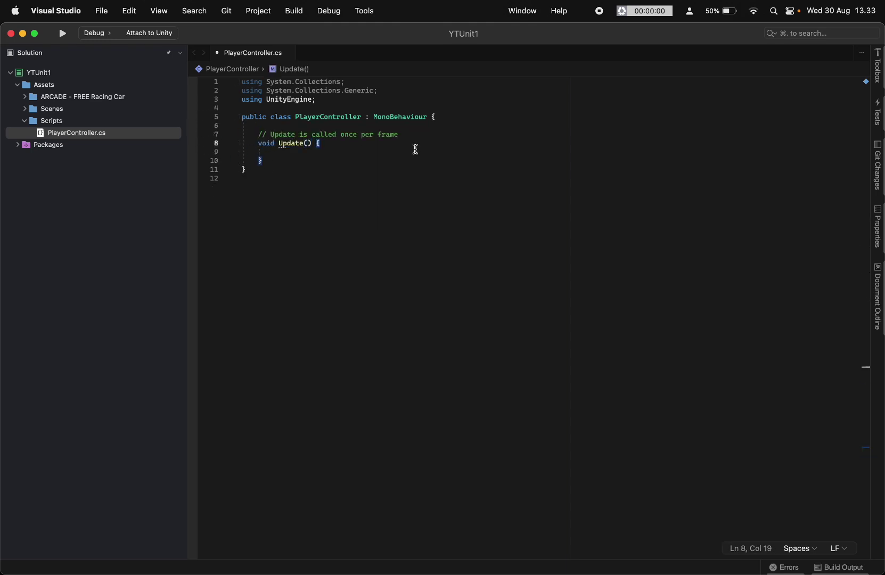
click(454, 138)
key(super+Left)
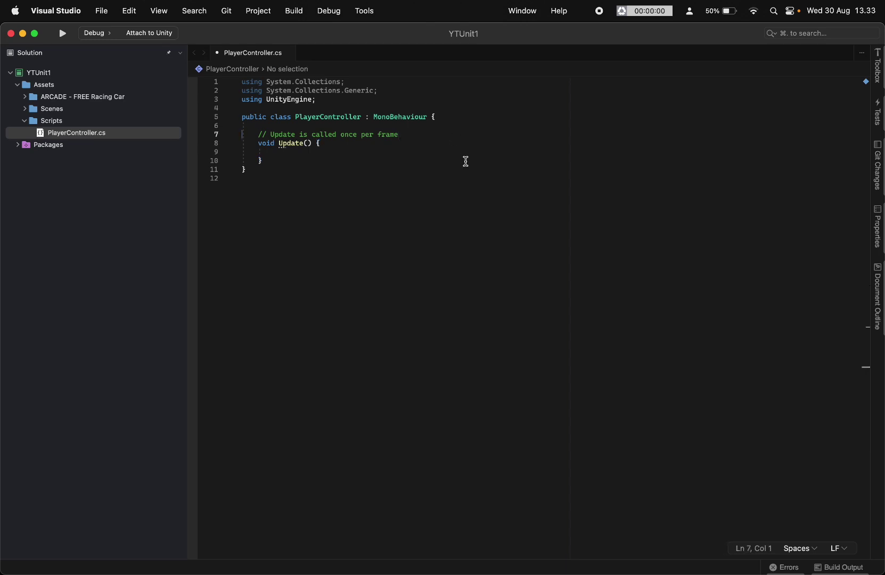
key(super+Tab)
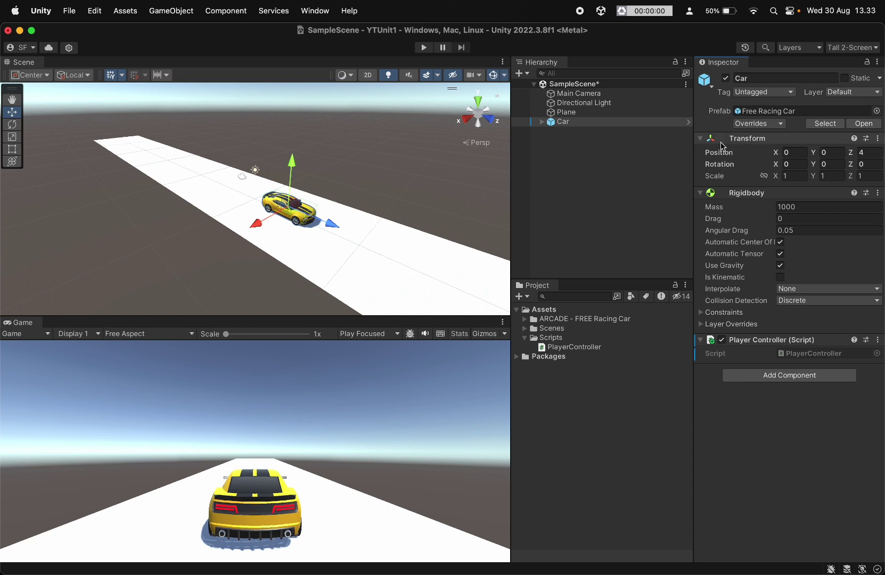
- Drag the Car's Transform Position Z value to 5.55
click(737, 138)
click(694, 139)
click(872, 154)
drag(873, 159, 854, 158)
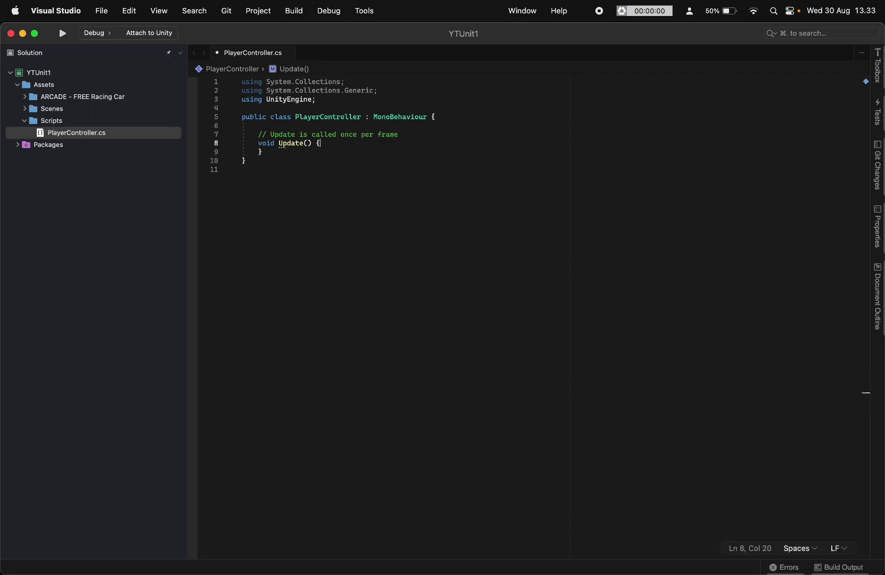
- Begin line 9 of Update with transform.Translate( using code completion
key(Tab)
text(tran)
key(Return)
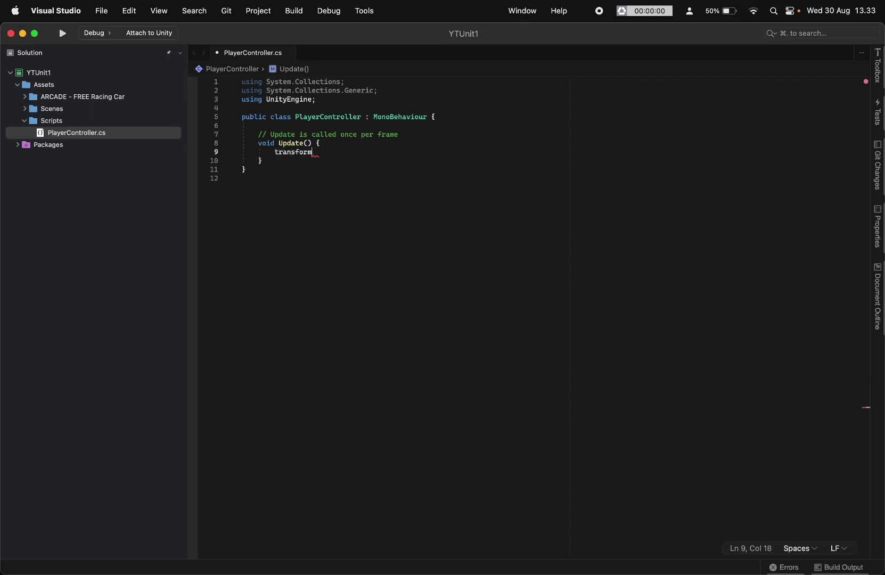
text(.)
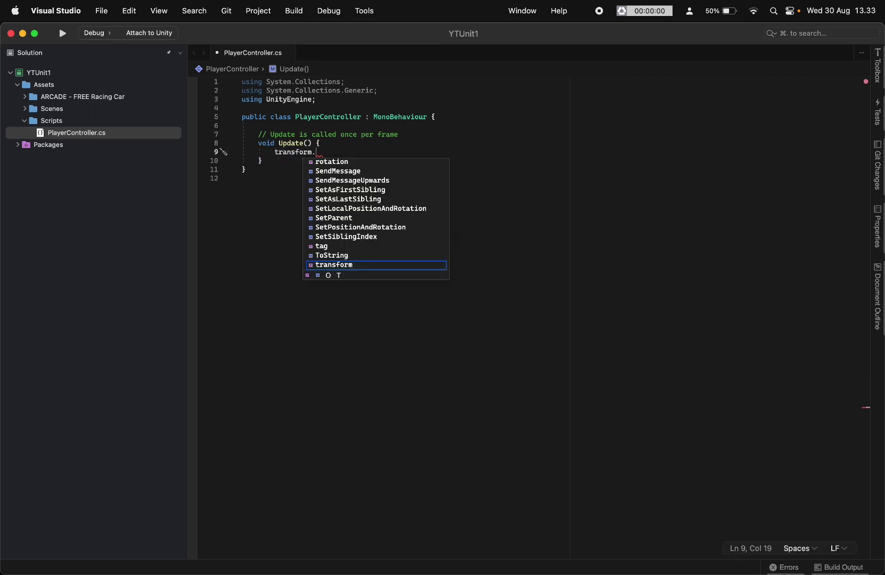
text(Tran)
key(Return)
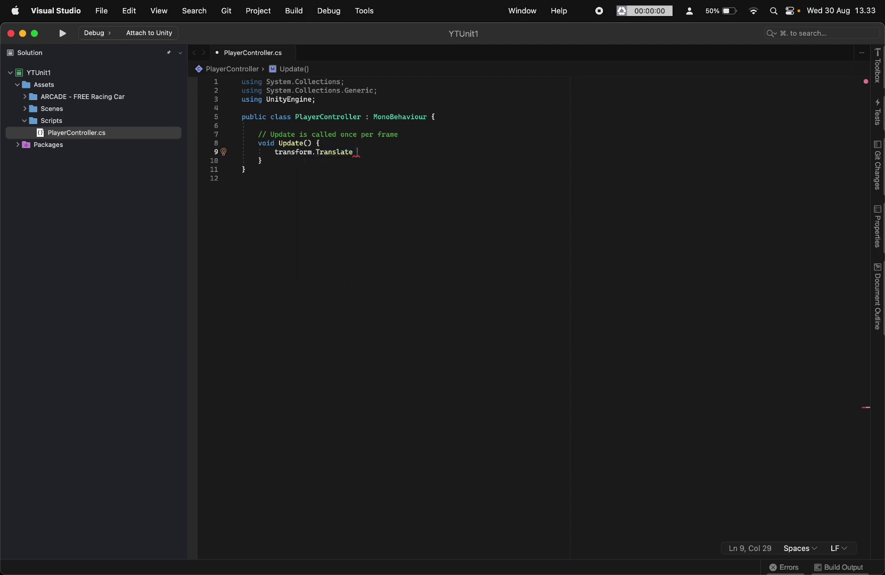
text(=)
mouse_move(326, 155)
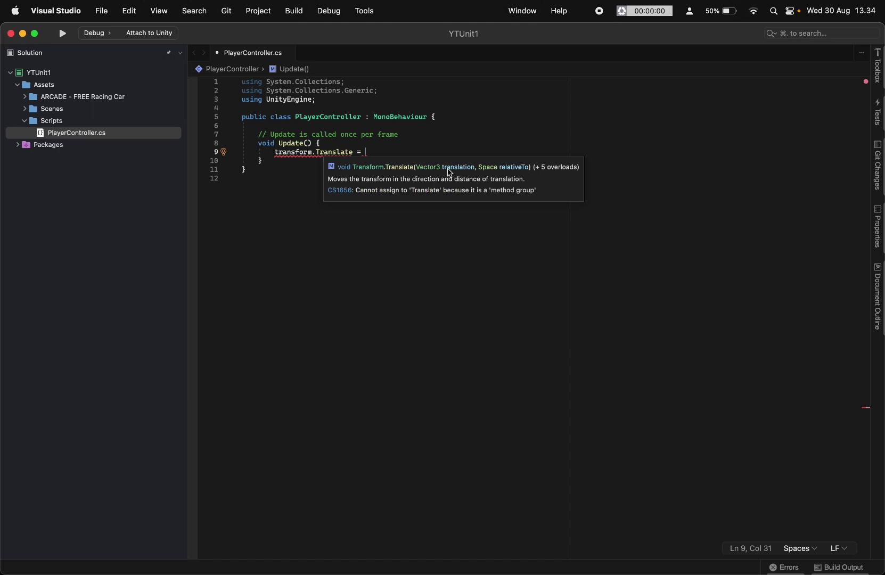
key(BackSpace)
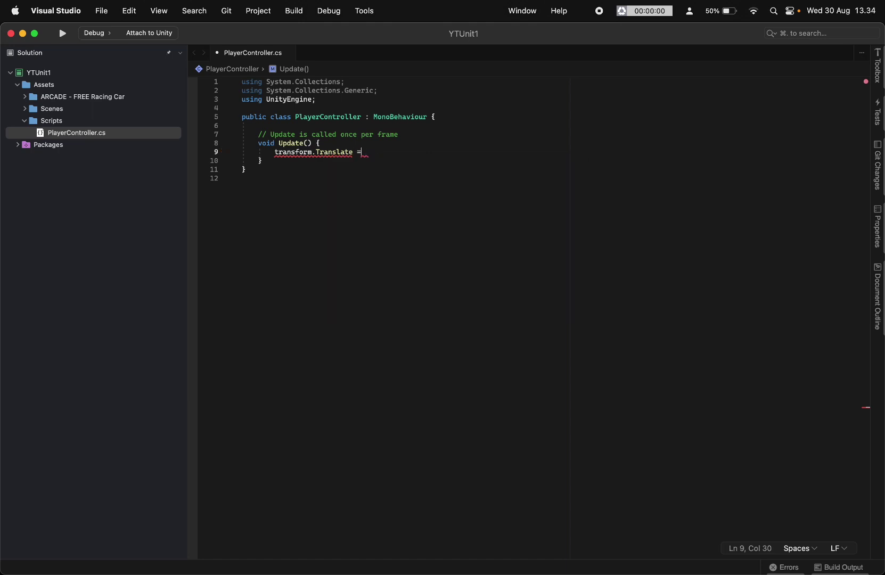
key(BackSpace)
key(BackSpace)
text(()
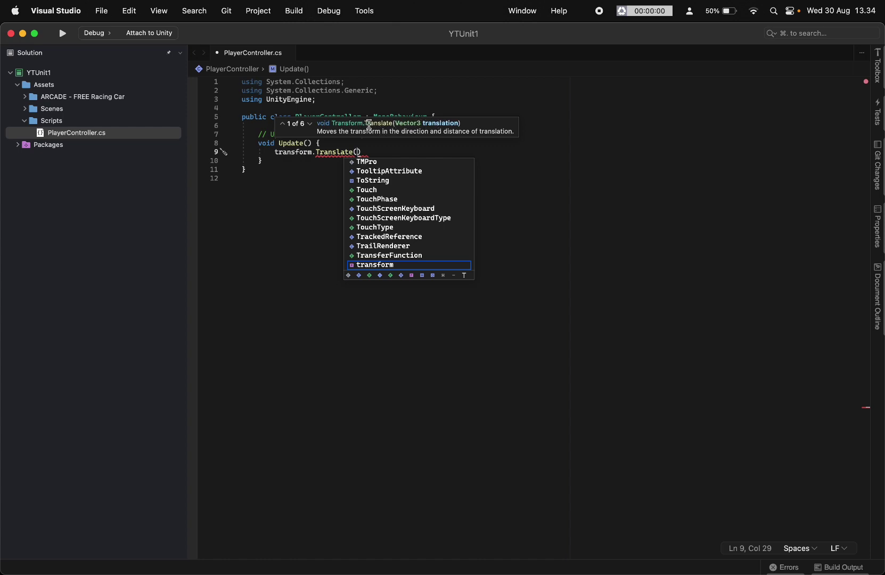
- Complete the call as transform.Translate(Vector3.forward); picking forward from IntelliSense
click(311, 124)
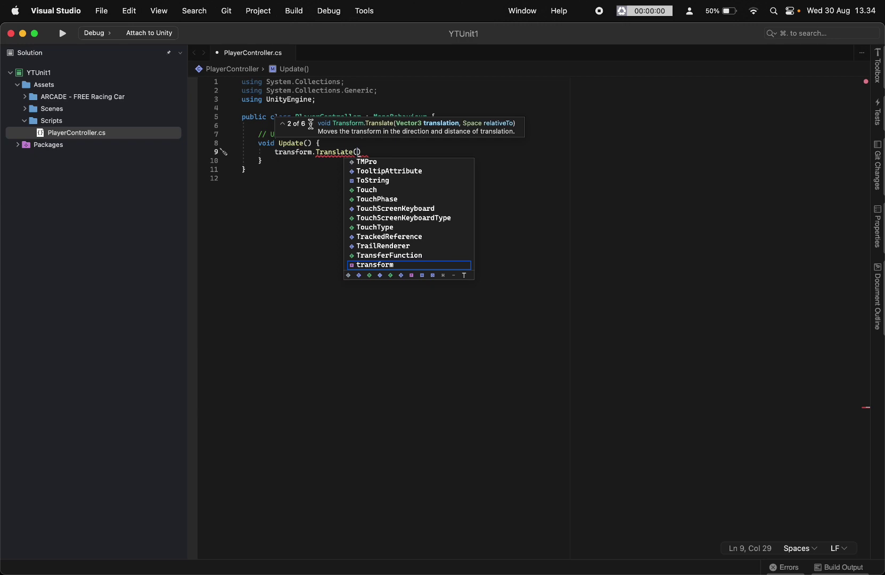
click(311, 124)
click(311, 124)
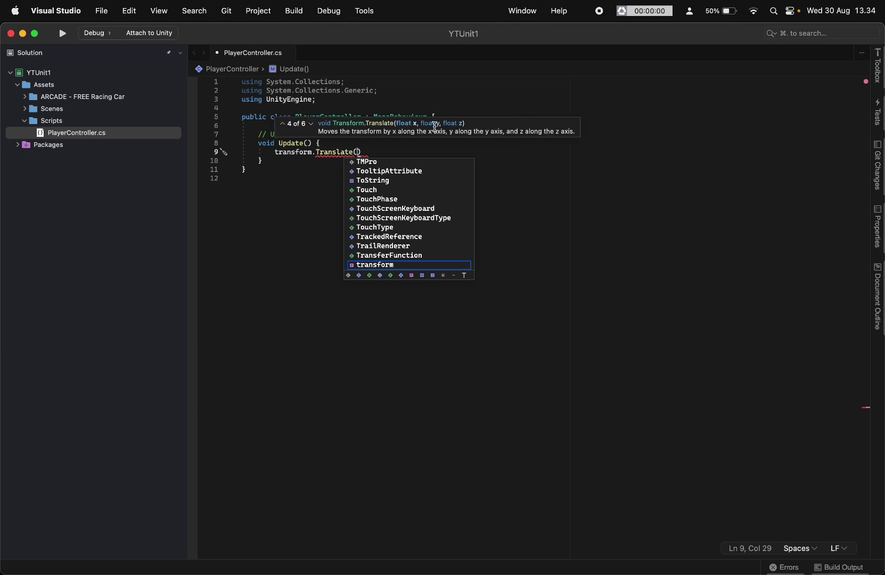
key(super+Tab)
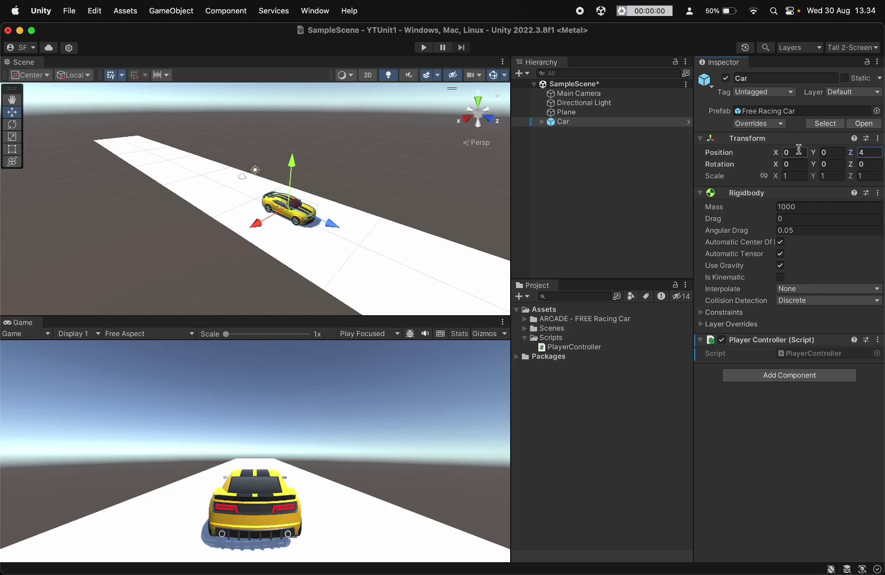
key(super+Tab)
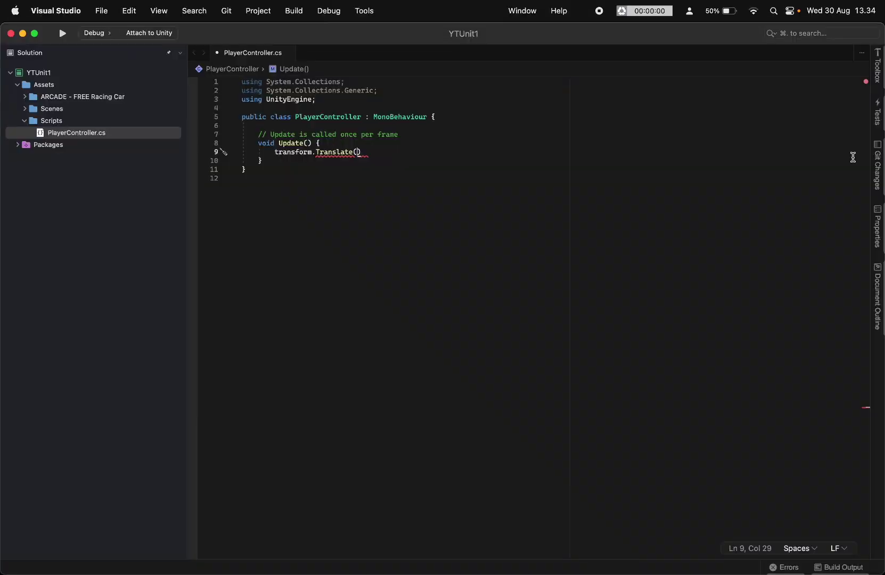
key(BackSpace)
text(()
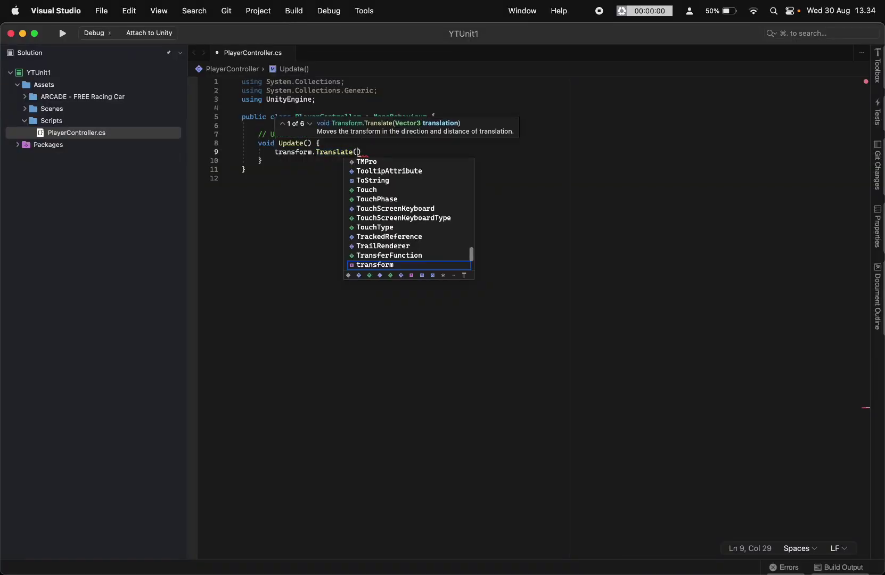
text(Tr)
key(BackSpace)
key(BackSpace)
text(nslat)
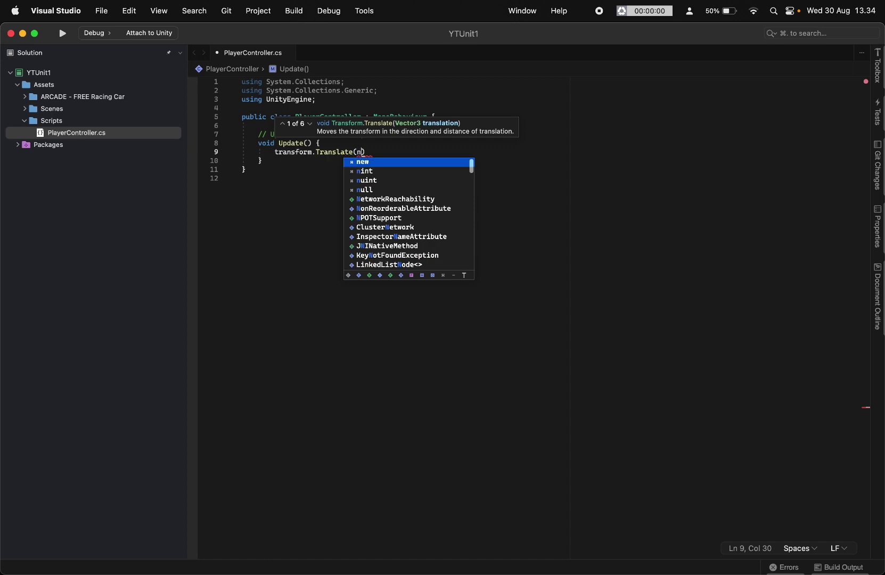
text(e)
key(BackSpace)
key(BackSpace)
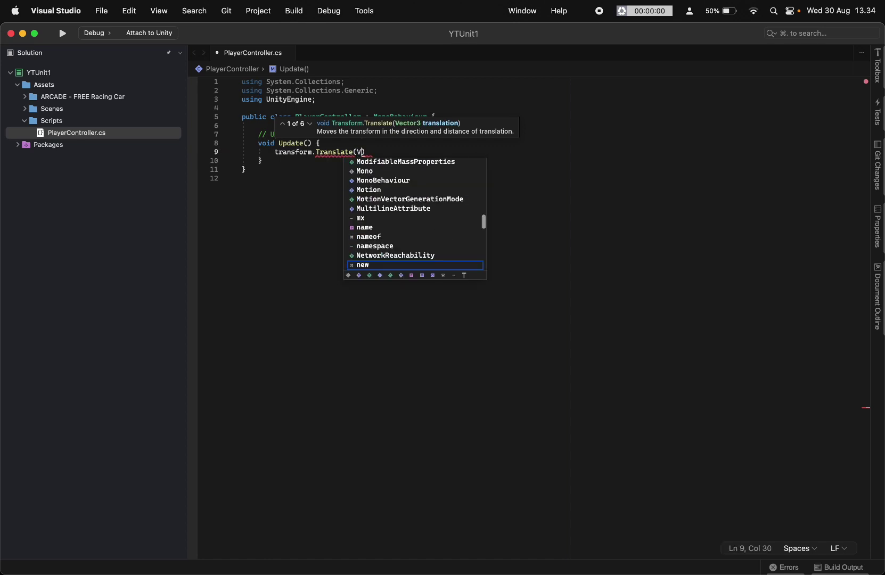
text(Vector3.)
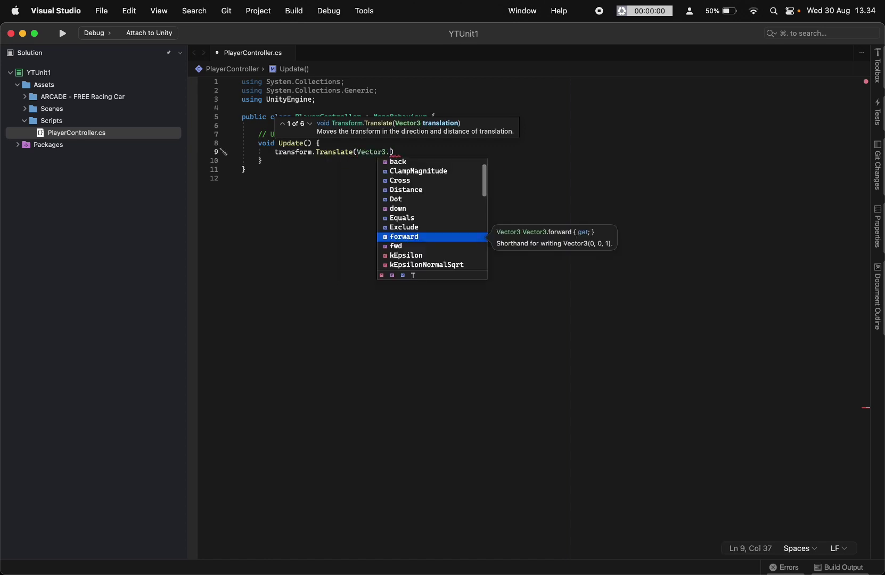
key(Return)
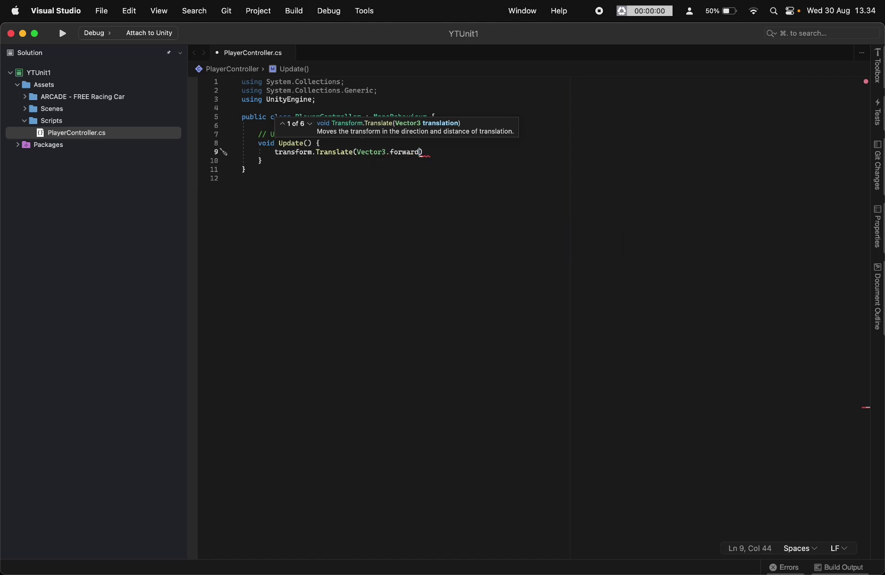
text();)
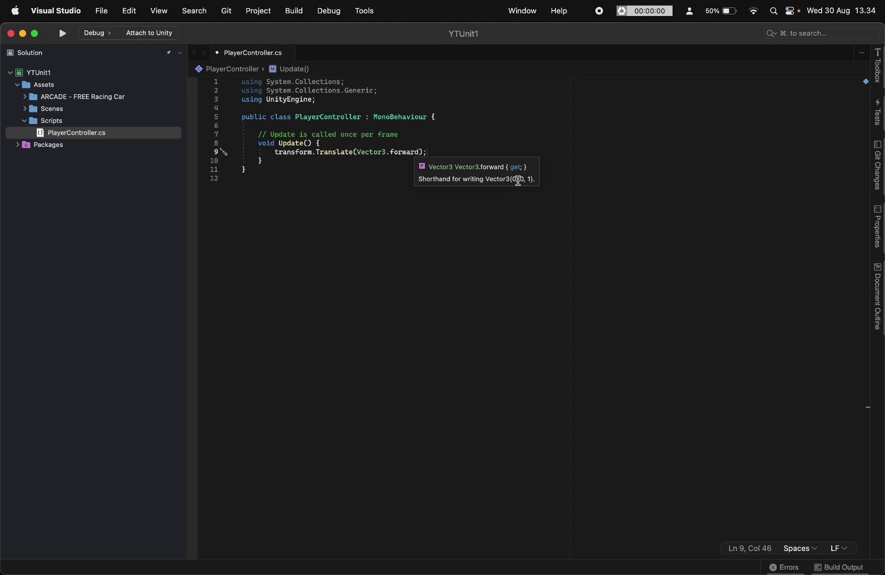
double_click(402, 150)
key(BackSpace)
key(BackSpace)
key(BackSpace)
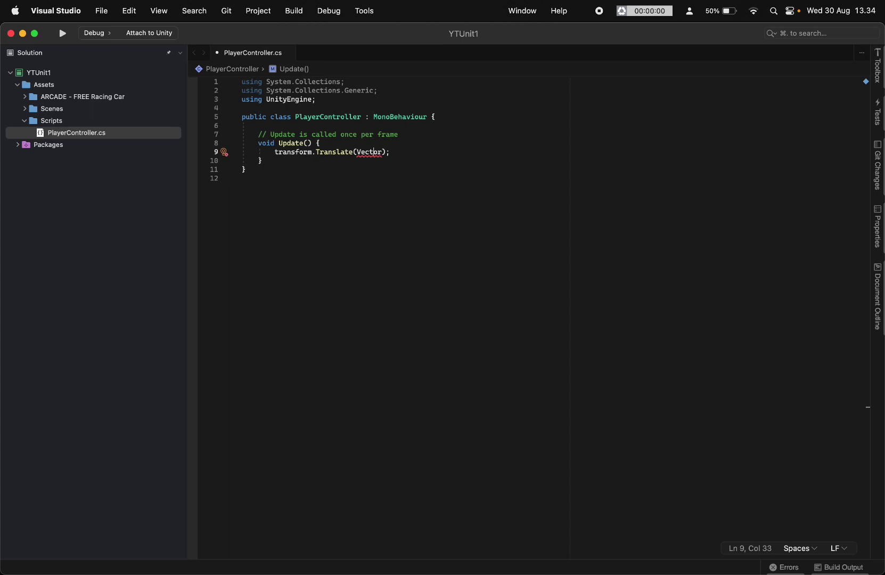
text(new)
click(398, 153)
text(()
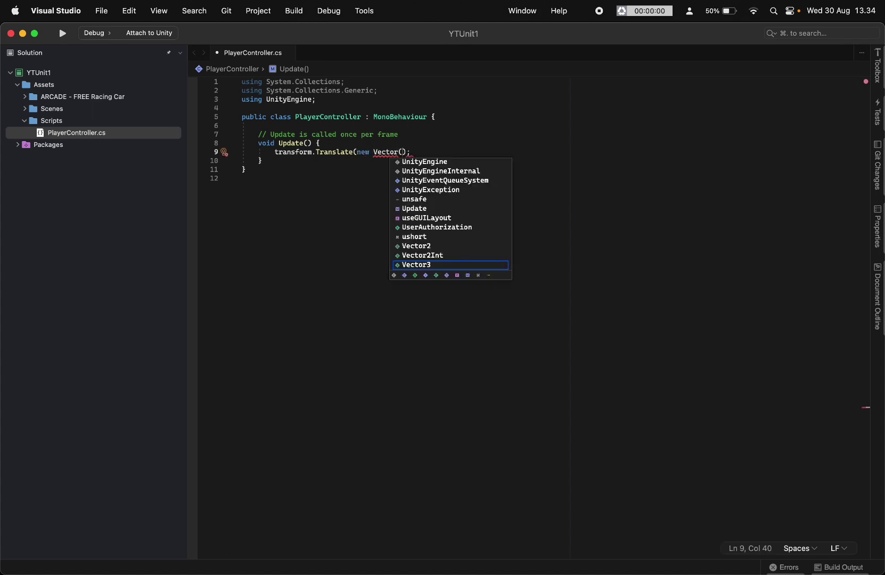
key(BackSpace)
text(3(0,0)
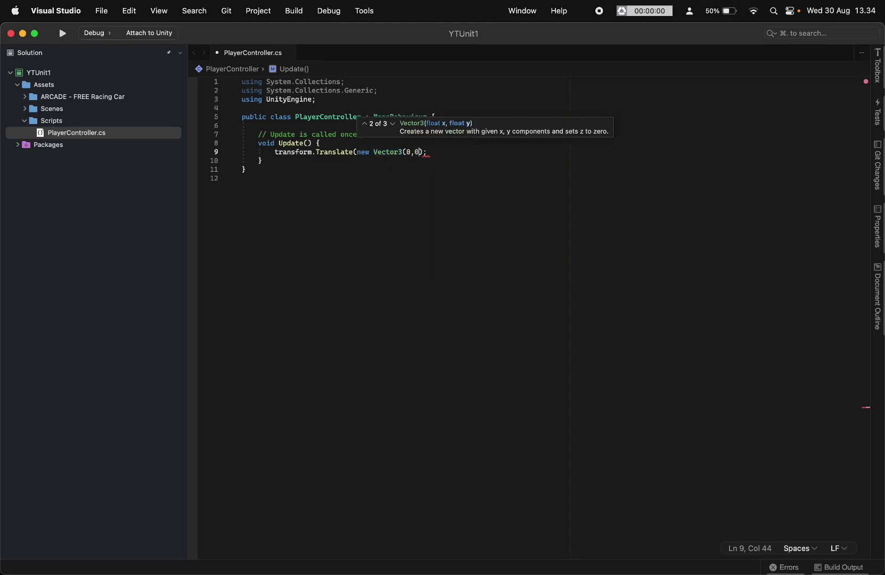
text(,1)
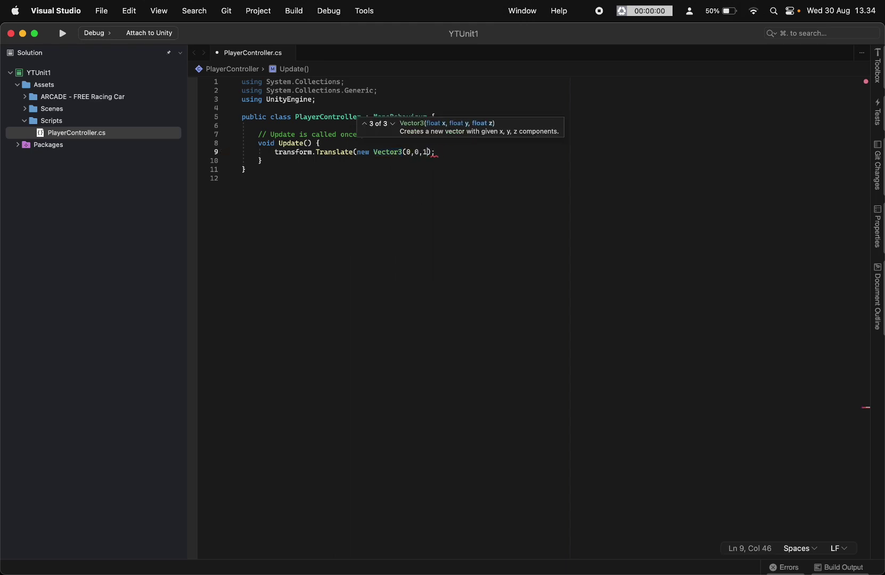
text())
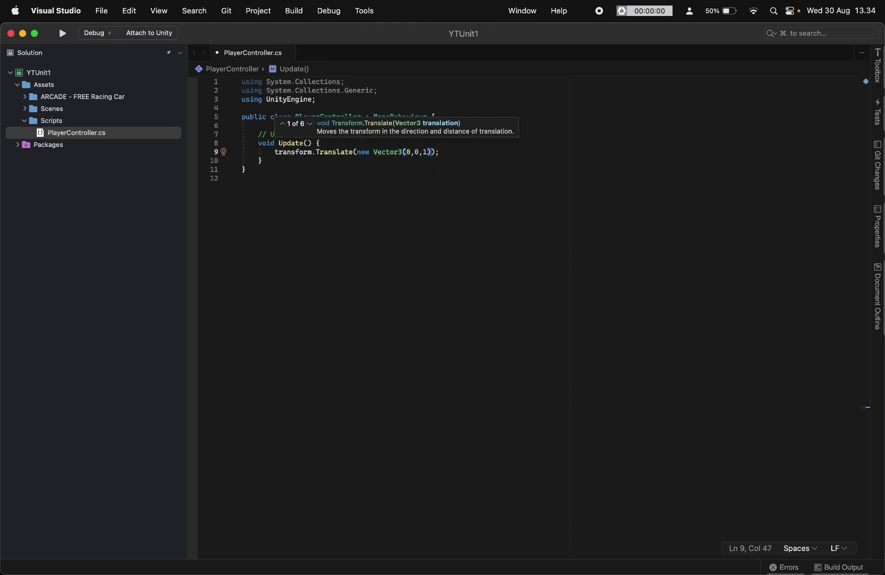
click(460, 219)
drag(359, 152, 434, 152)
key(BackSpace)
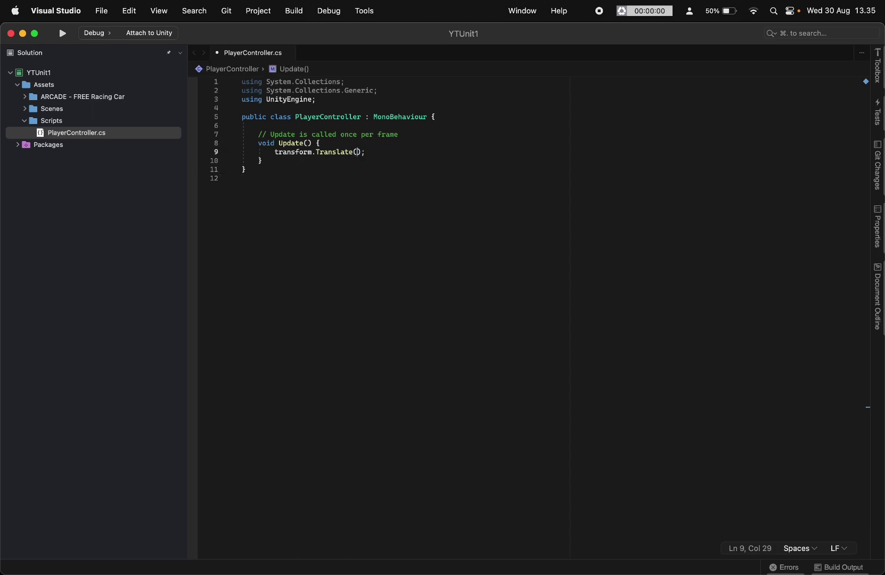
text(ve.fo)
key(Return)
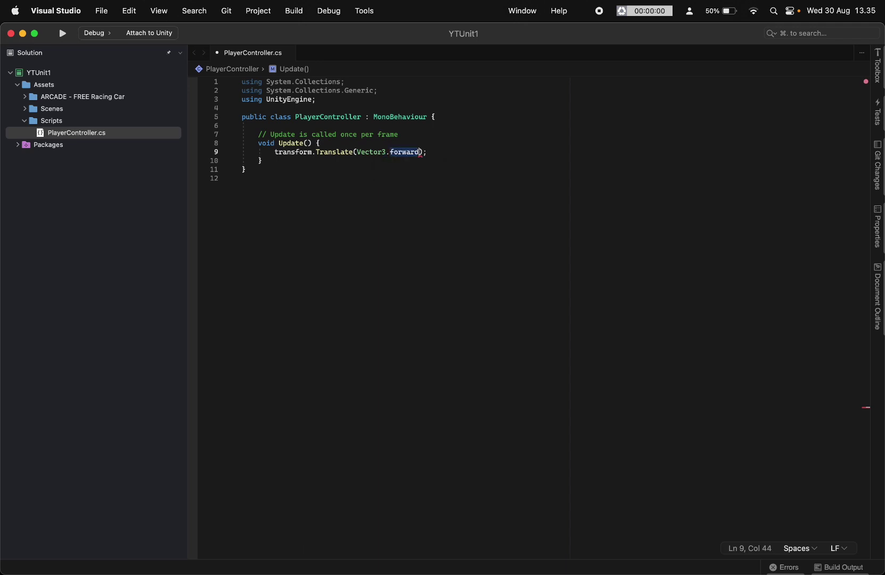
click(514, 207)
- Play the Unity scene to watch the car drive forward, then stop it and return to the script
key(super+Tab)
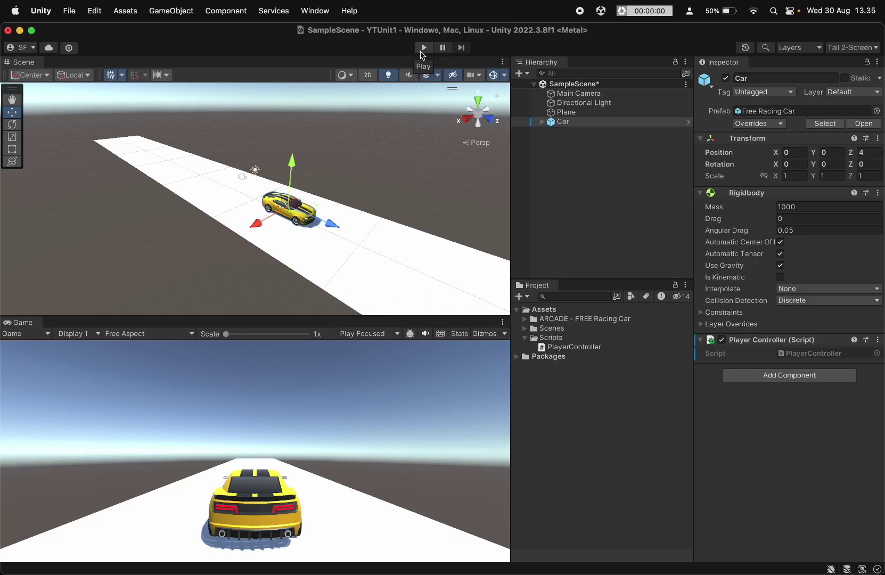
click(420, 52)
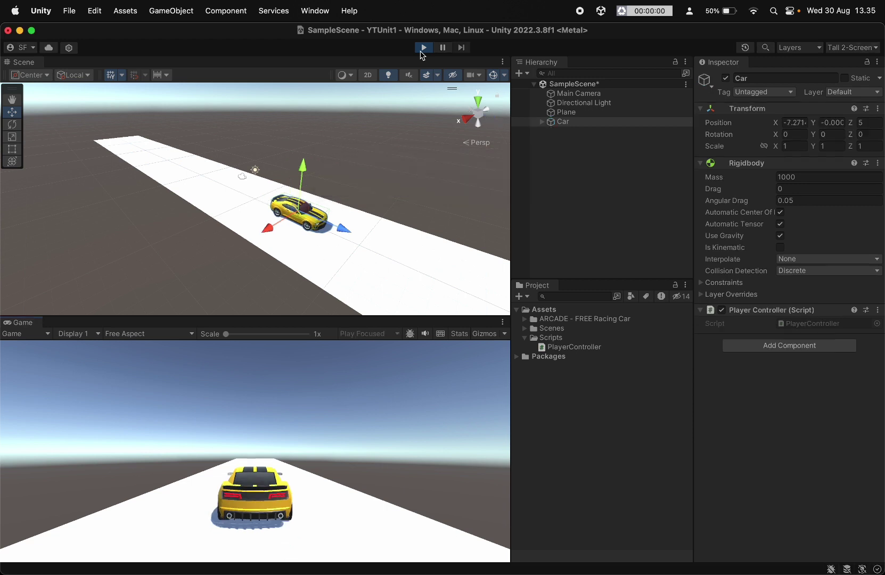
click(420, 52)
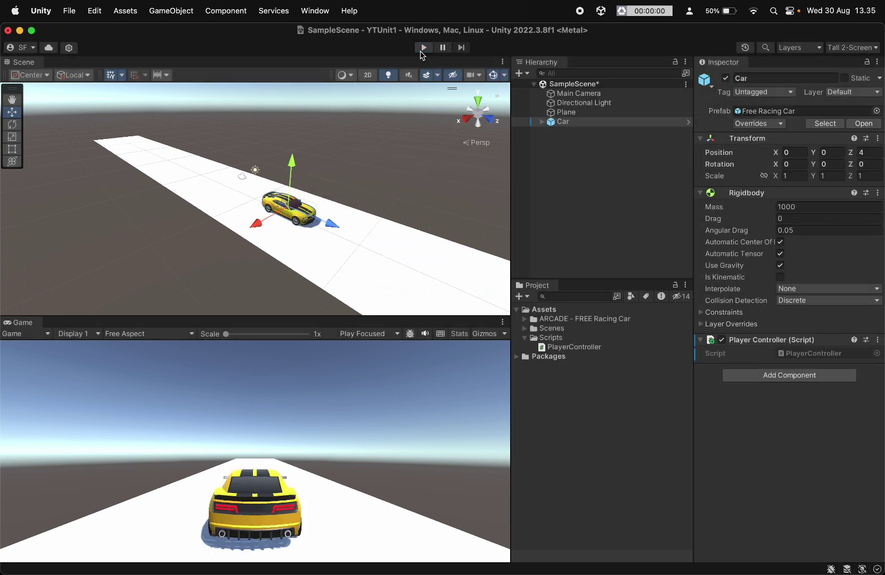
key(super+Tab)
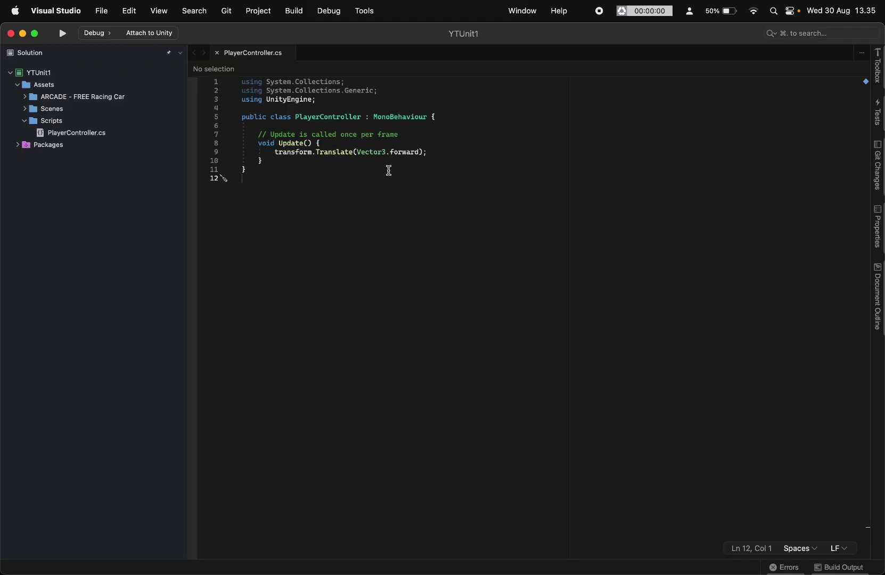
click(289, 143)
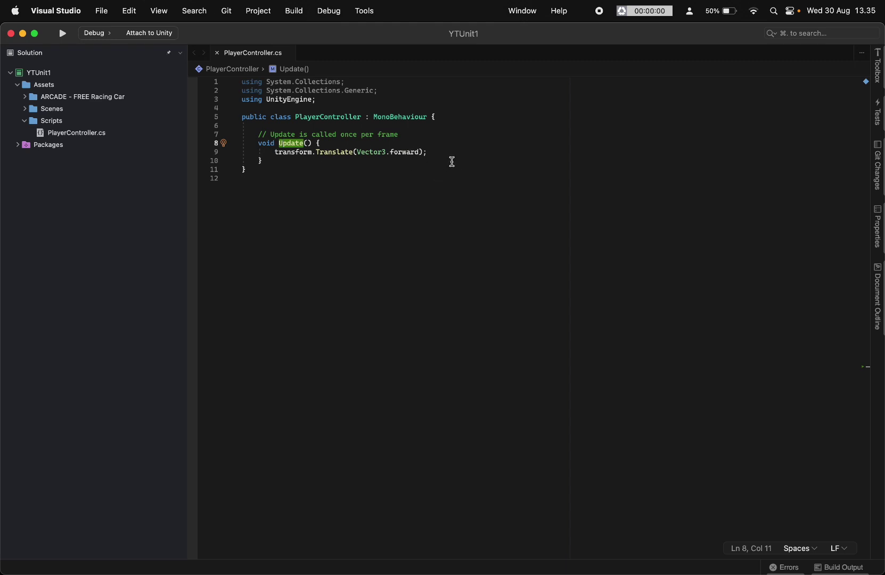
- Multiply Vector3.forward by Time.deltaTime on line 9, completing deltaTime from suggestions
key(super+Tab)
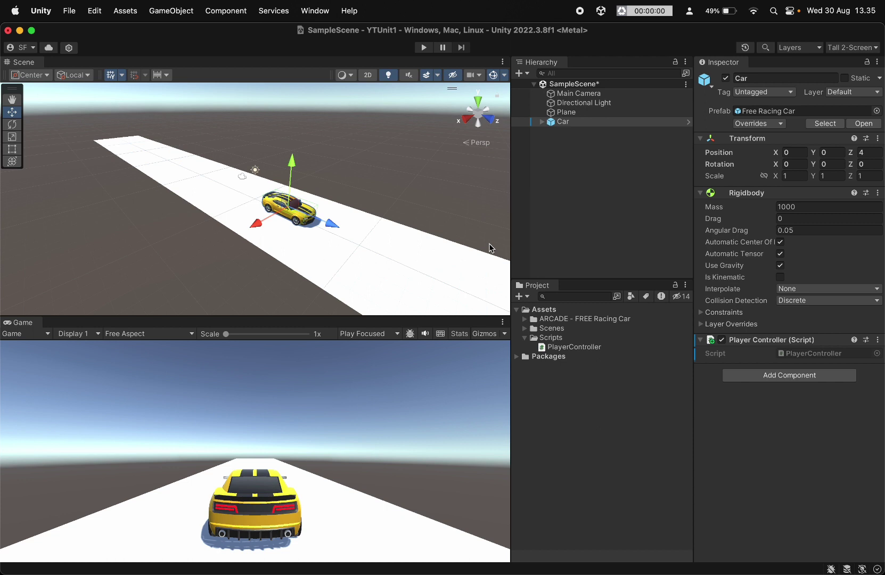
key(super+Tab)
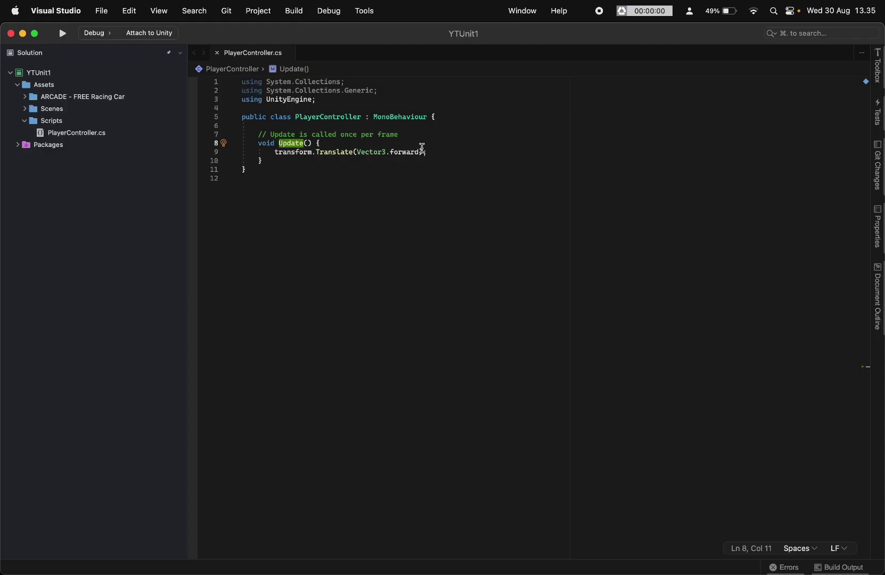
mouse_move(400, 147)
key(Right)
key(Right)
key(Right)
key(Right)
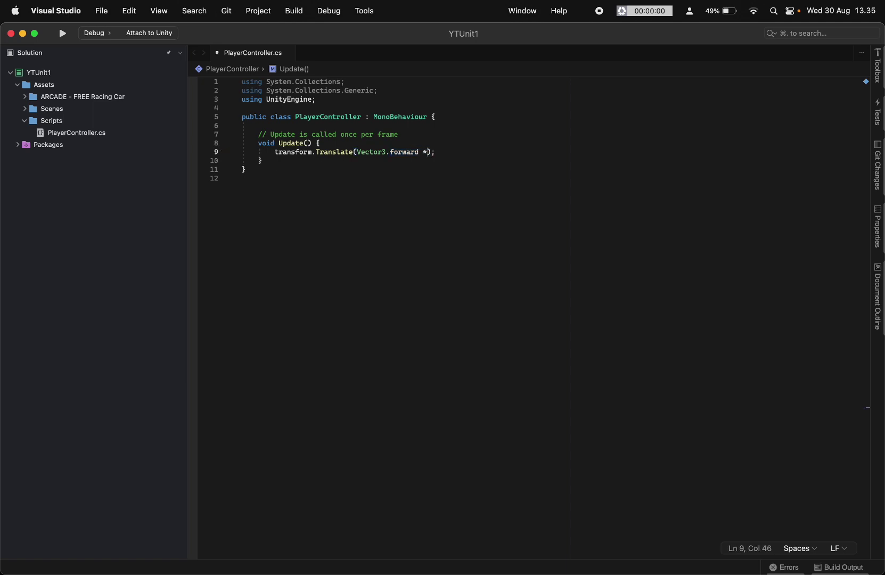
text(*)
key(super+Tab)
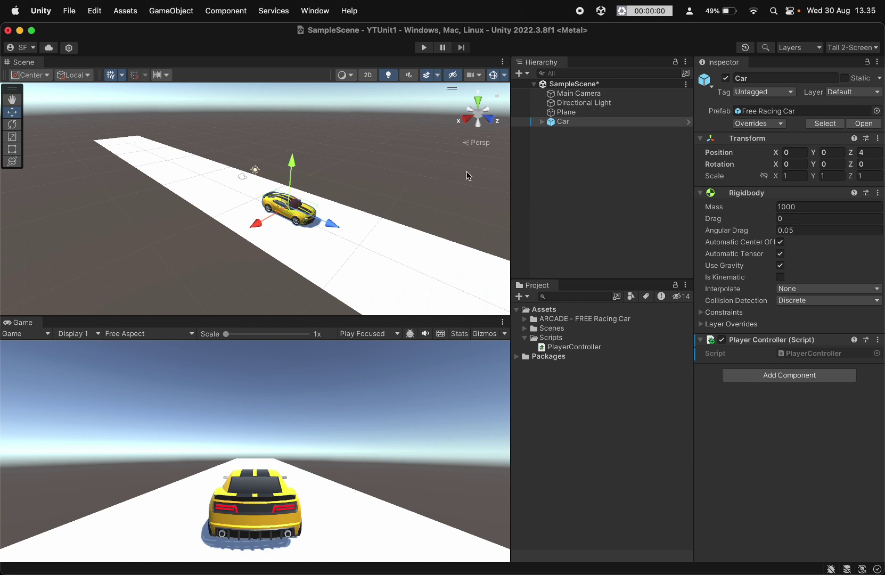
key(super+Tab)
text(Time)
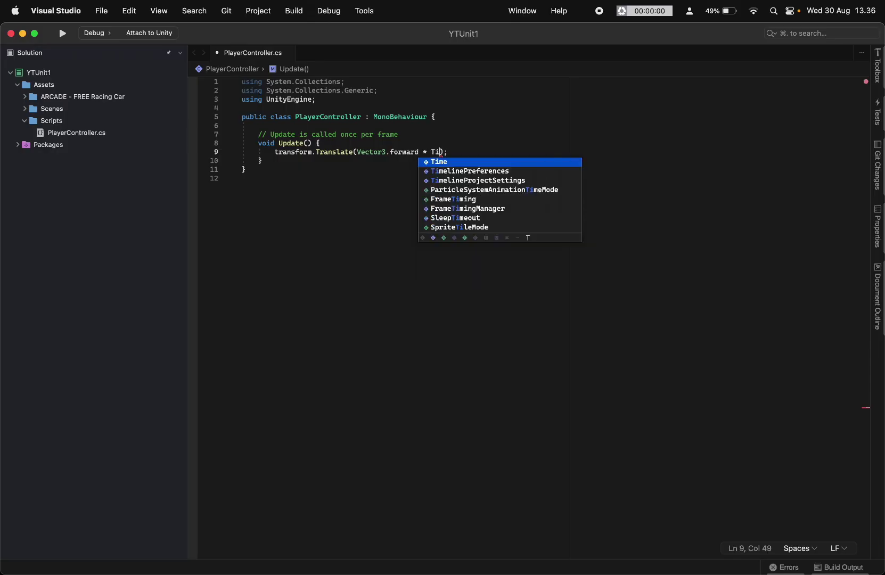
text(.del)
key(Tab)
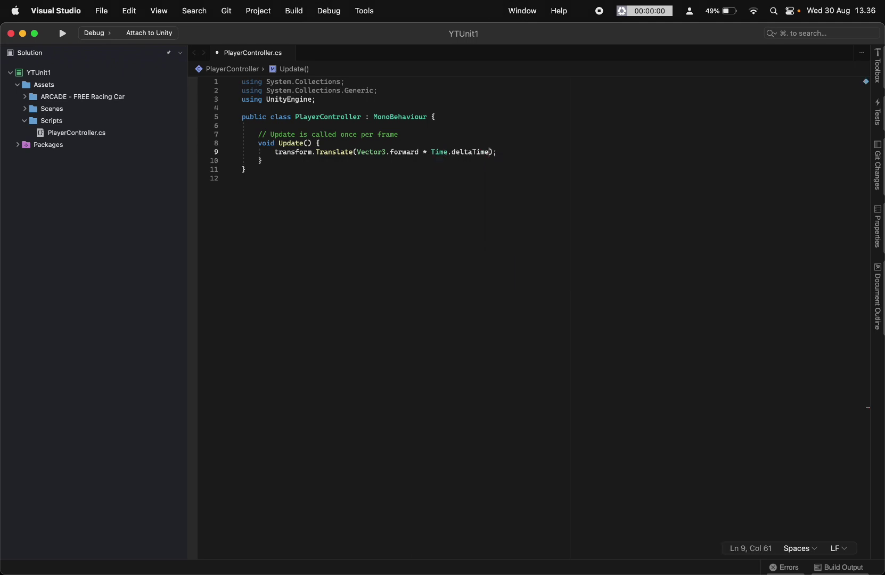
- Retype the * Time.deltaTime multiplier on line 9 and select it
drag(434, 153, 473, 154)
key(BackSpace)
key(BackSpace)
key(BackSpace)
key(BackSpace)
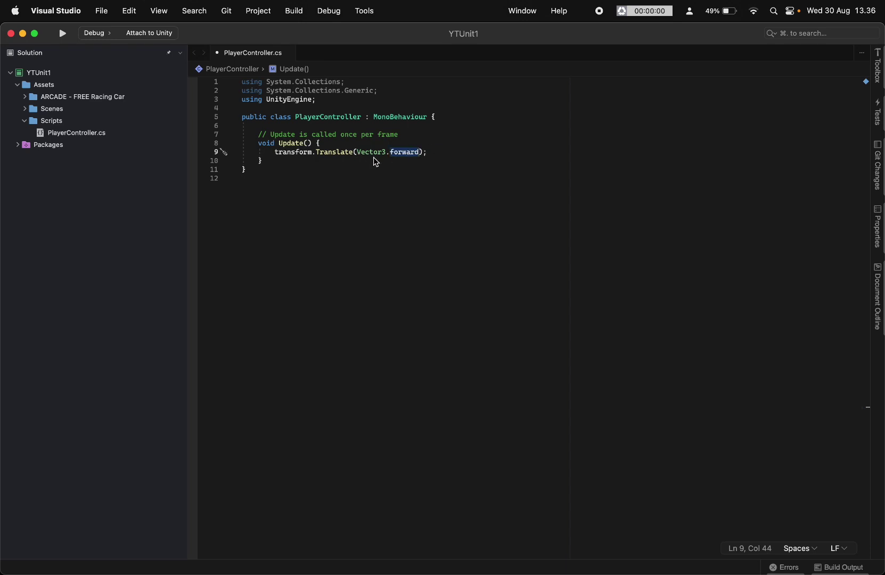
mouse_move(421, 158)
text(* Time.deltaTime)
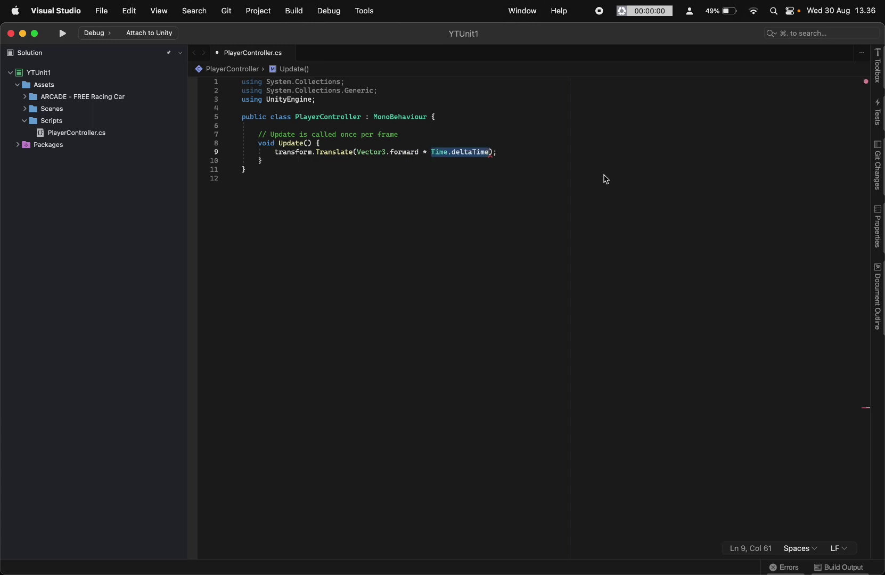
click(457, 153)
drag(433, 154, 469, 155)
key(super+c)
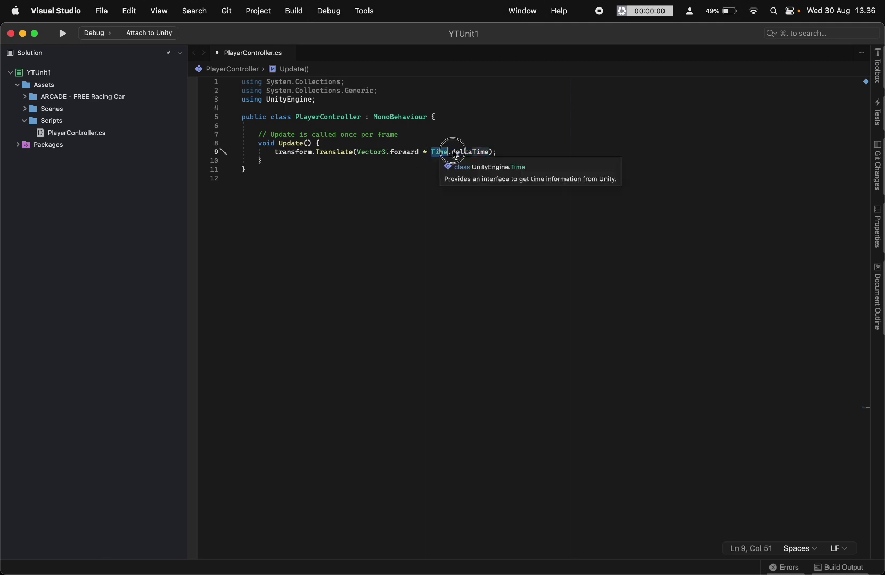
- Search Google in Chrome for 'time.deltatime meaning'
mouse_move(381, 571)
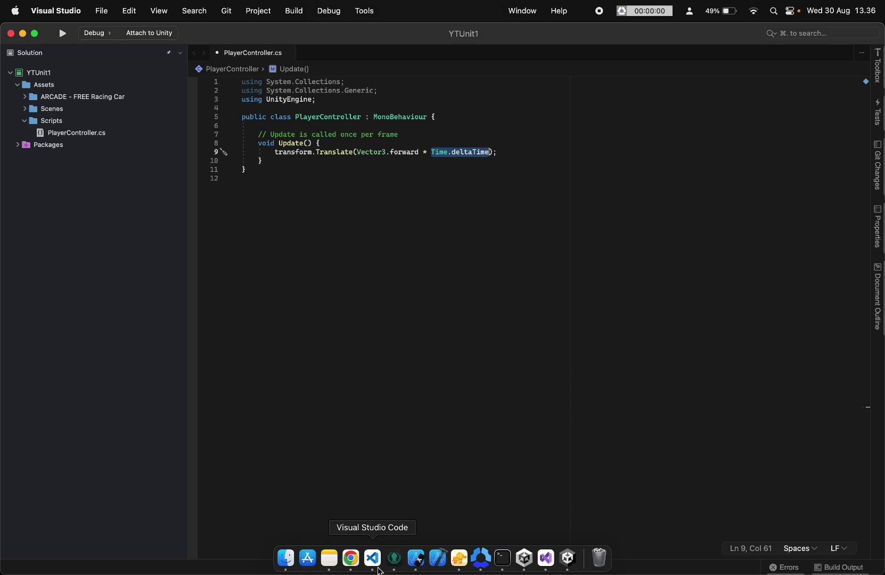
click(352, 560)
click(627, 36)
key(super+v)
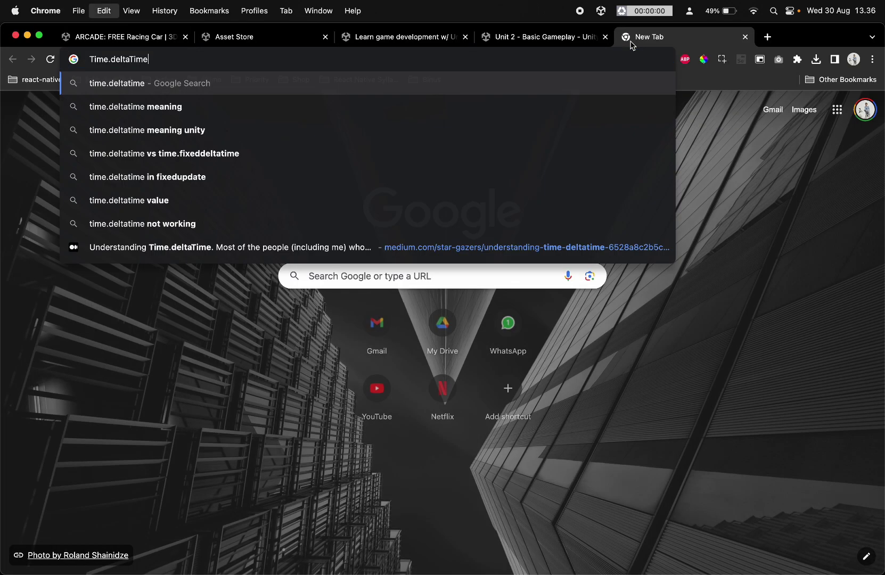
key(Down)
key(Return)
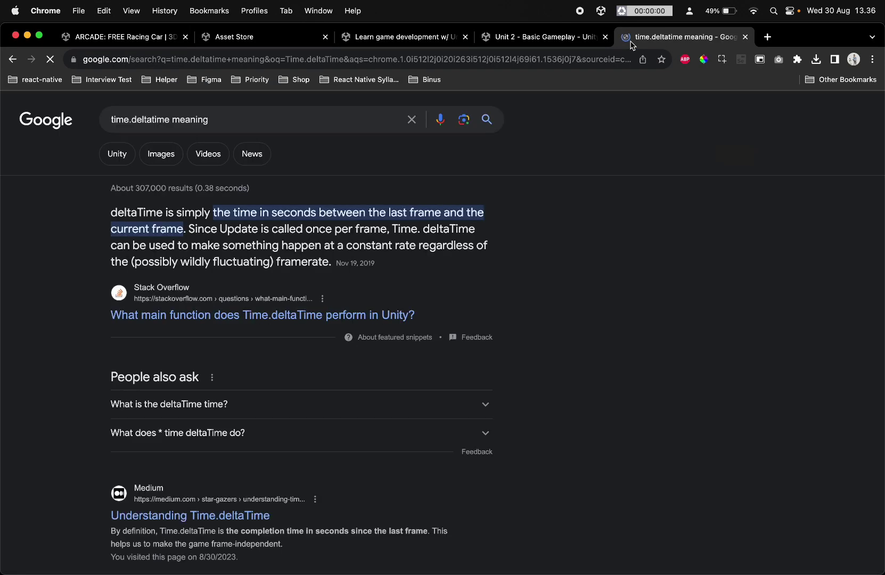
scroll(382, 246, down, 2)
scroll(382, 246, down, 5)
scroll(382, 246, up, 1)
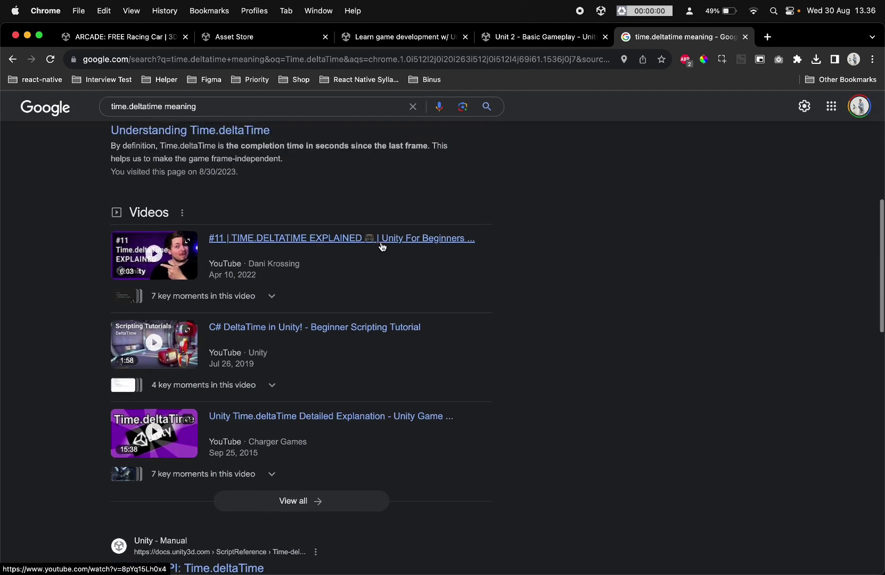
- Read the Medium article 'Understanding Time.deltaTime', then return to Visual Studio
click(226, 180)
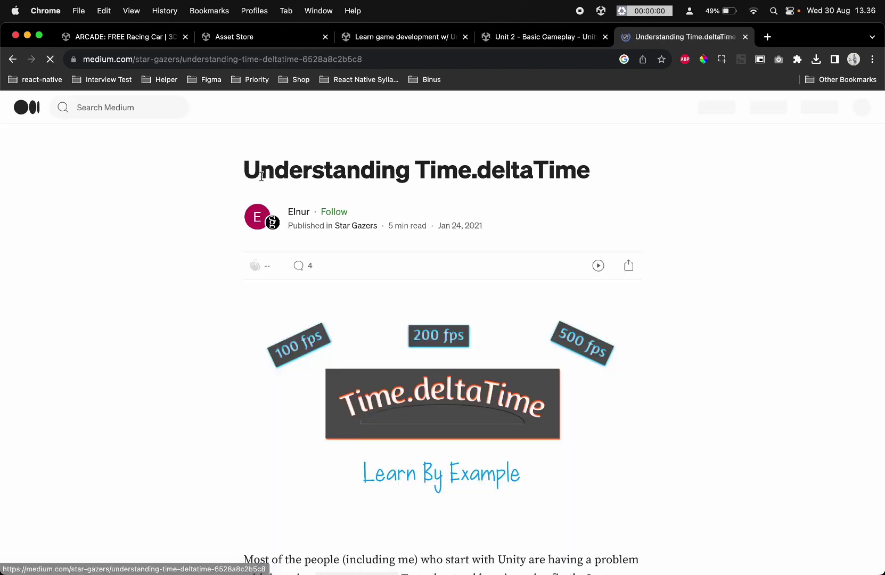
scroll(309, 254, down, 2)
scroll(309, 253, down, 6)
scroll(309, 254, down, 5)
scroll(308, 259, down, 6)
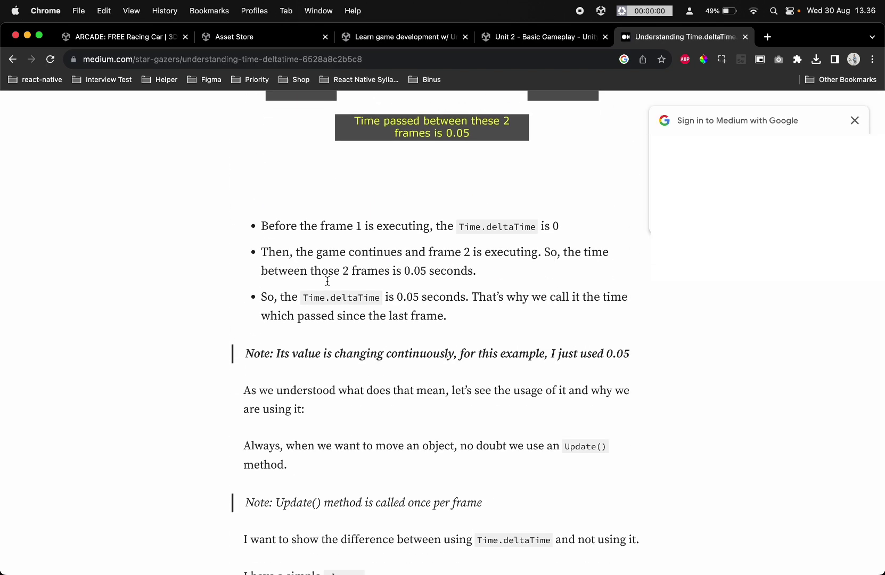
scroll(328, 282, down, 6)
scroll(328, 285, down, 5)
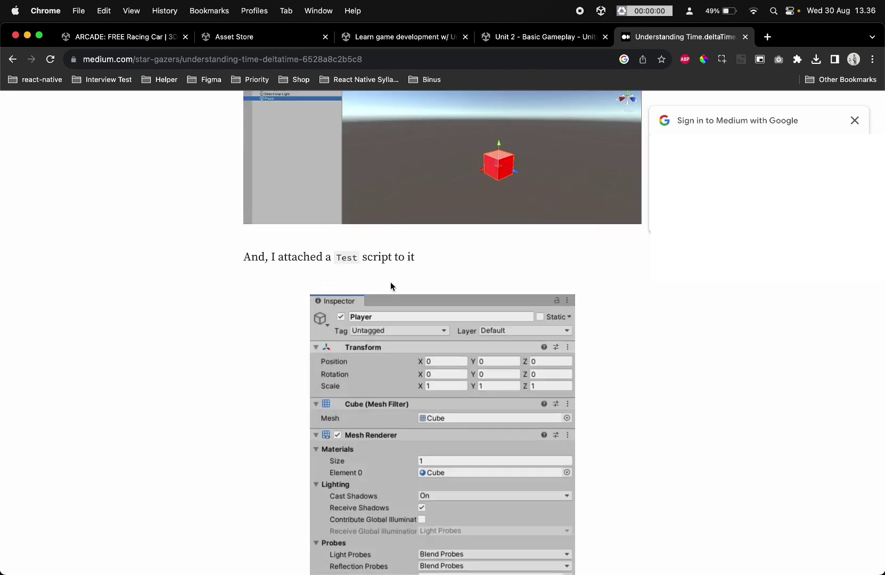
key(super+1)
key(super+Tab)
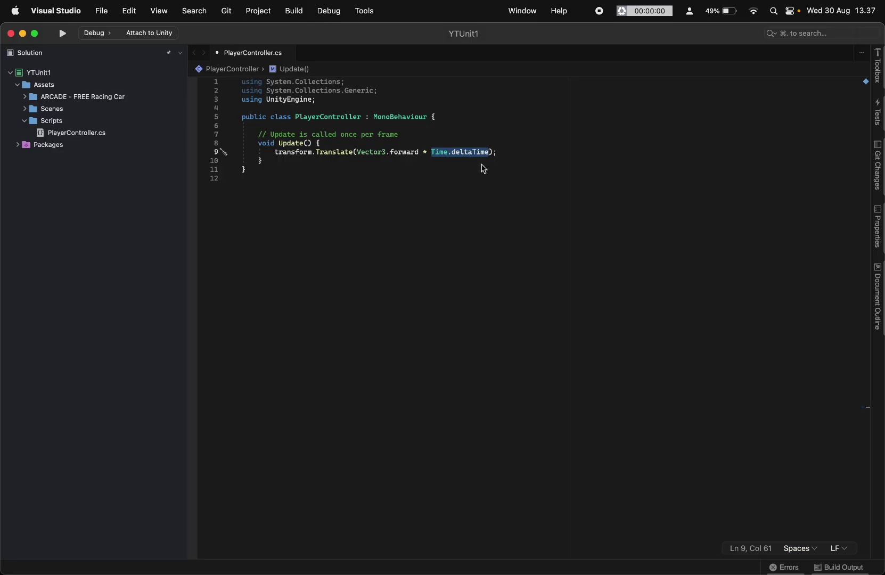
- In Unity, play the scene to watch the Car move forward about one unit per second, then stop it
key(Down)
key(super+Tab)
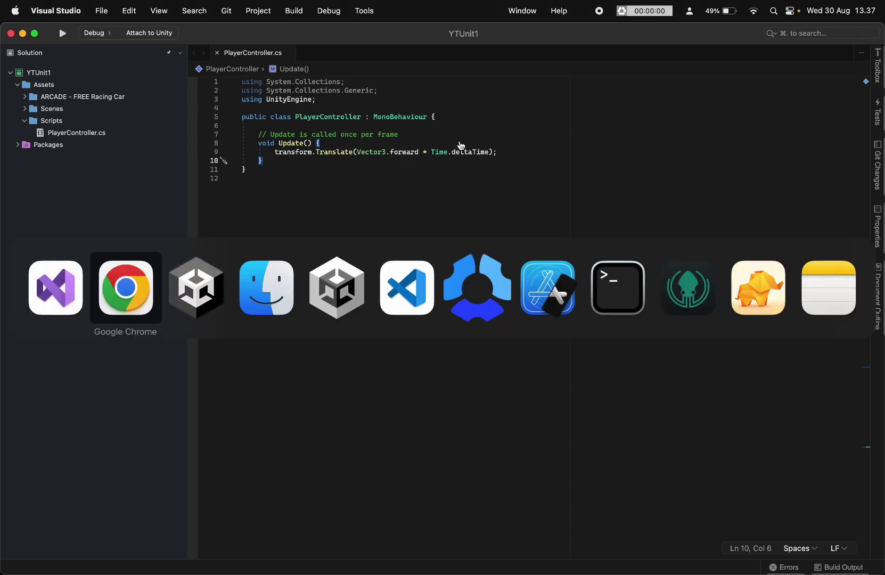
key(super+Tab)
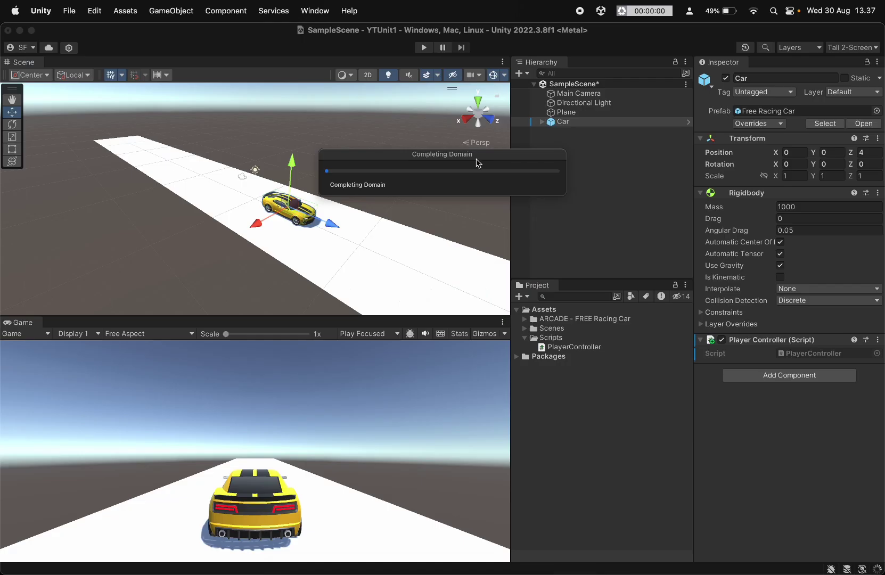
click(423, 49)
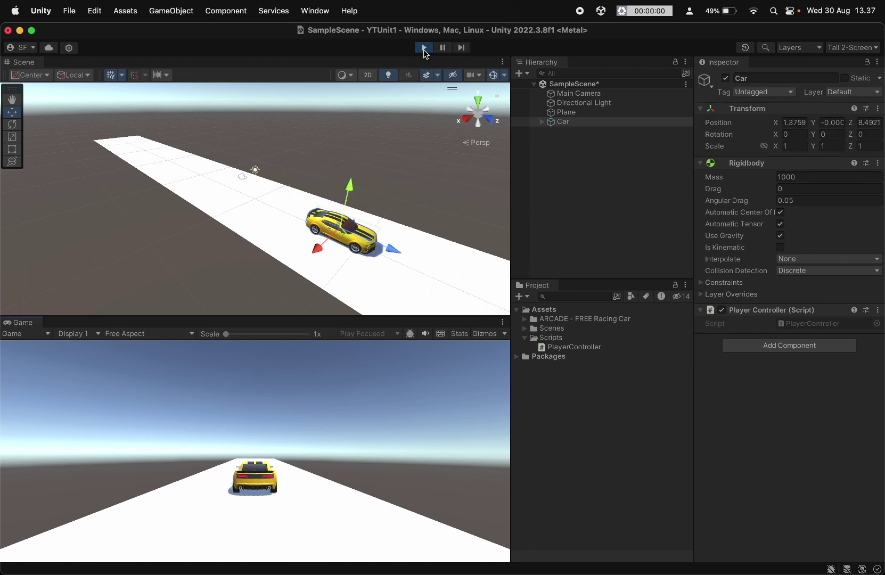
click(424, 49)
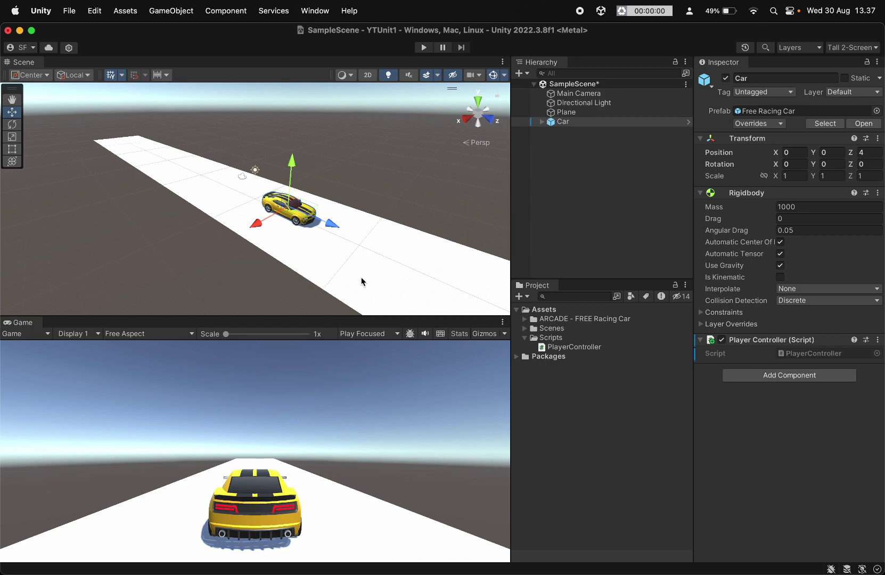
- Open a new blank line at the top of the PlayerController class body
key(super+Tab)
click(507, 143)
click(473, 135)
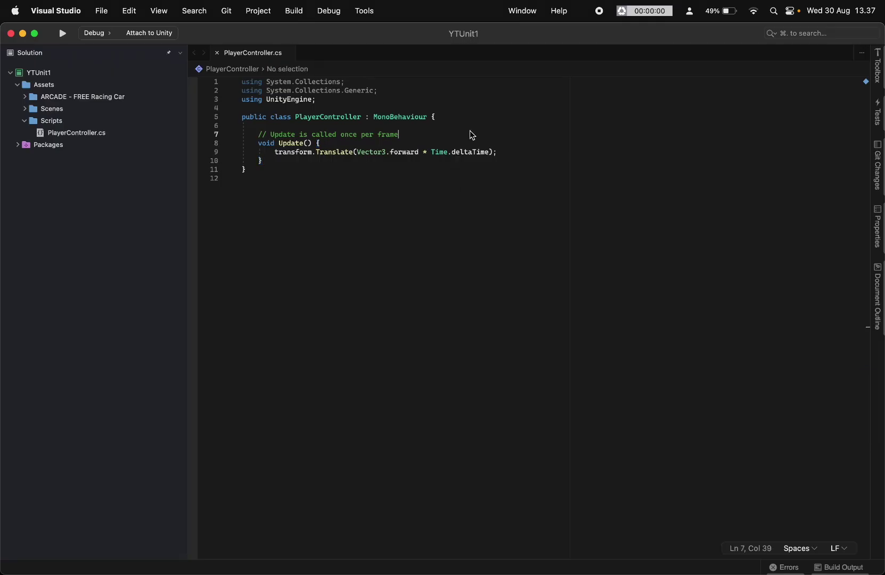
key(Up)
key(Left)
key(Return)
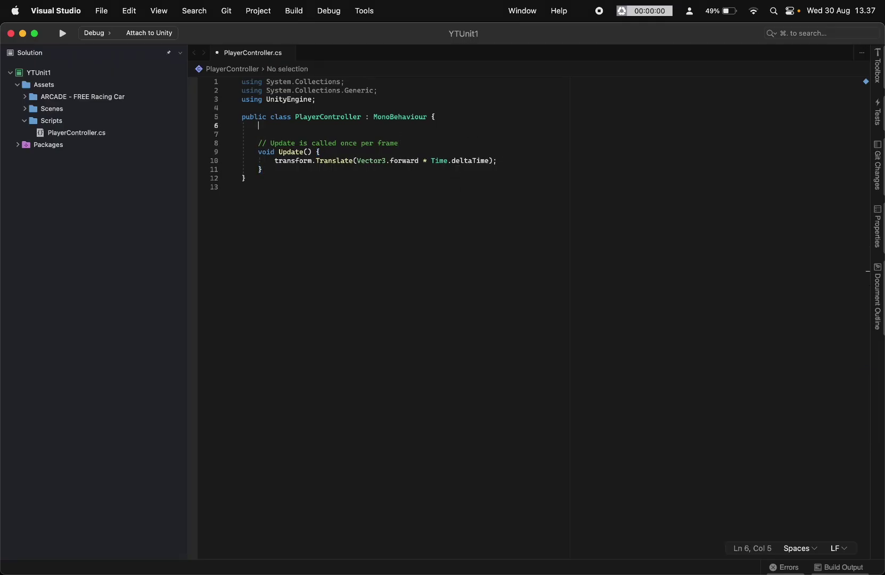
key(Return)
- Declare public float speed = 10 above Update, save, and check the Speed field in Unity
text(publicc)
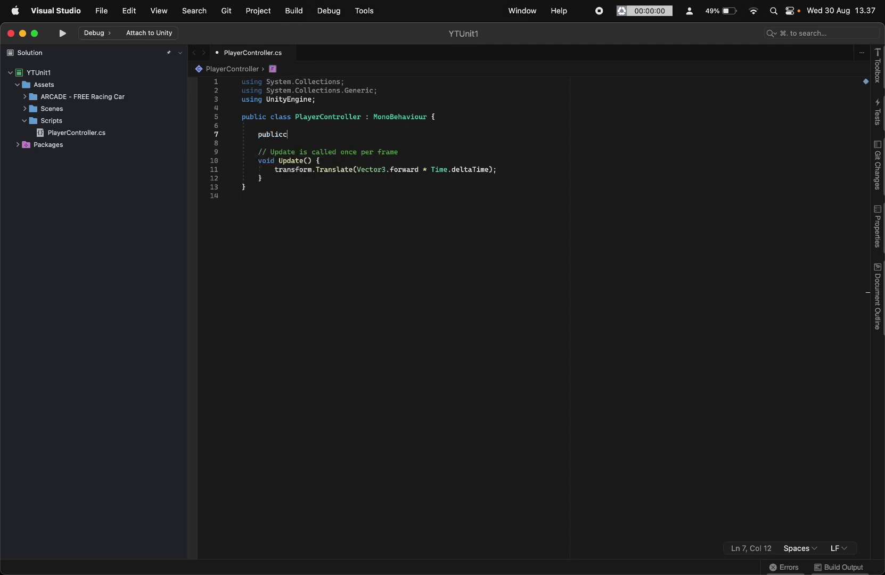
key(BackSpace)
text(cad)
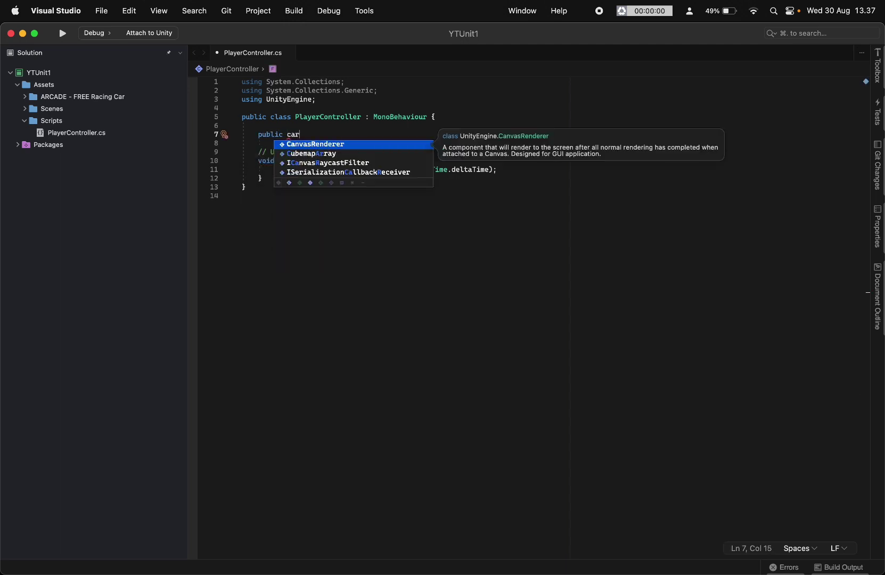
key(BackSpace)
key(BackSpace)
key(BackSpace)
text(s)
key(BackSpace)
text(f)
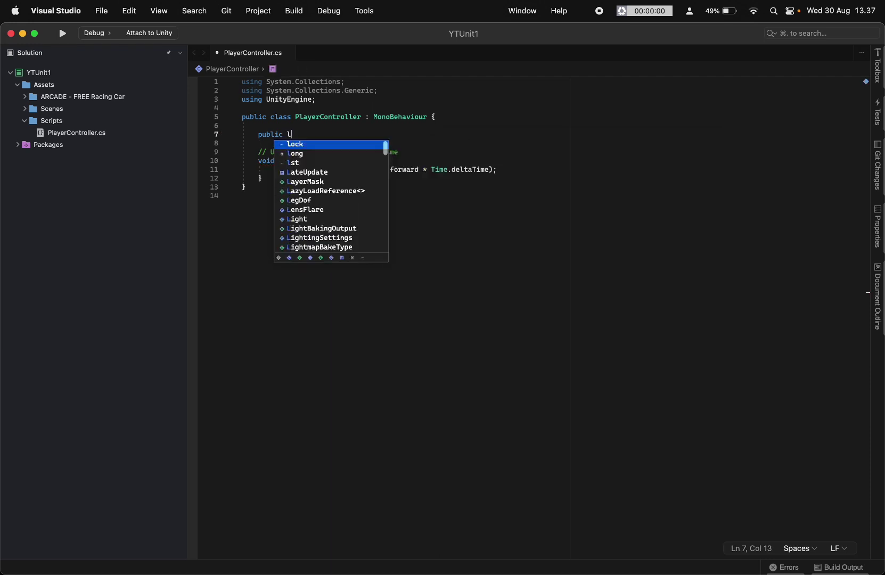
text(loat f)
key(BackSpace)
text(spe)
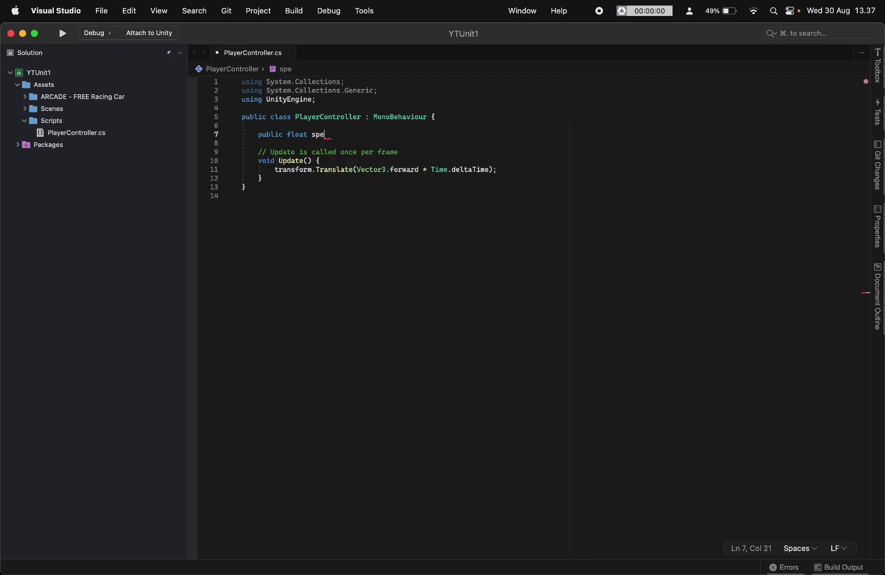
text(ed = )
text(10f;)
key(super+s)
key(super+Tab)
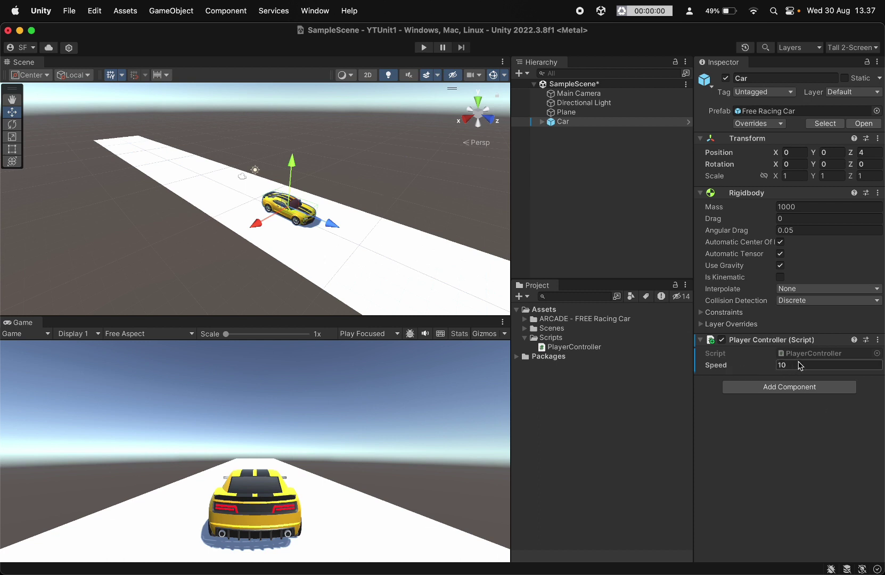
key(super+Tab)
key(super+Tab)
key(super+Tab)
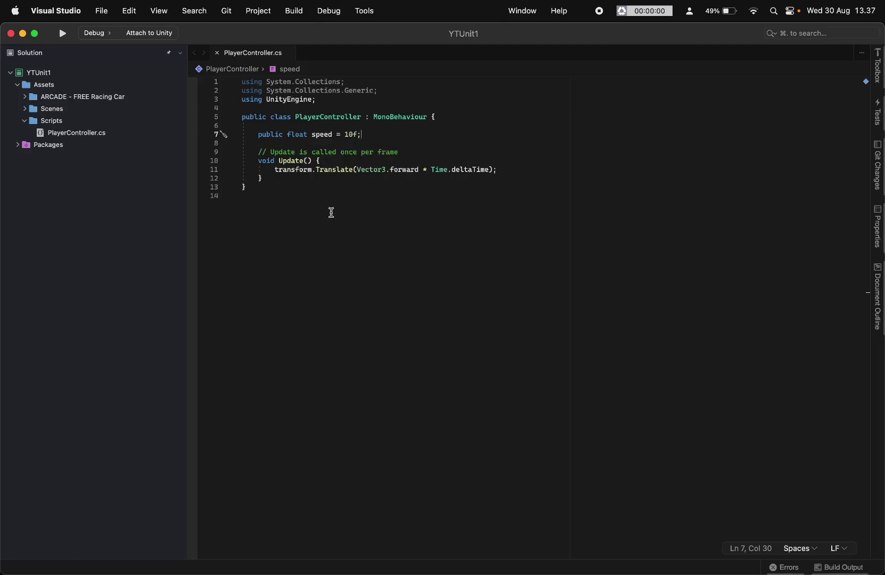
- Change line 11 to Translate(Vector3.forward * Time.deltaTime * speed) and save the script
double_click(324, 134)
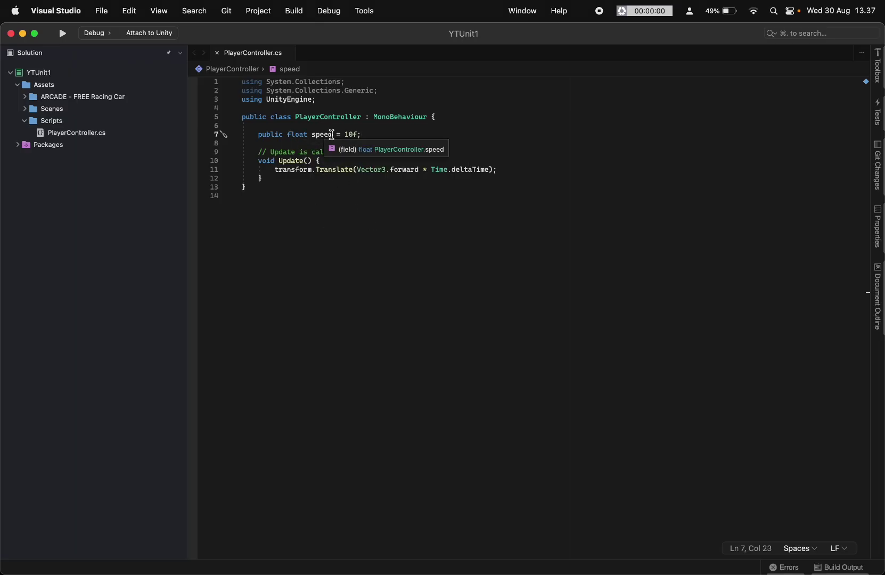
double_click(294, 135)
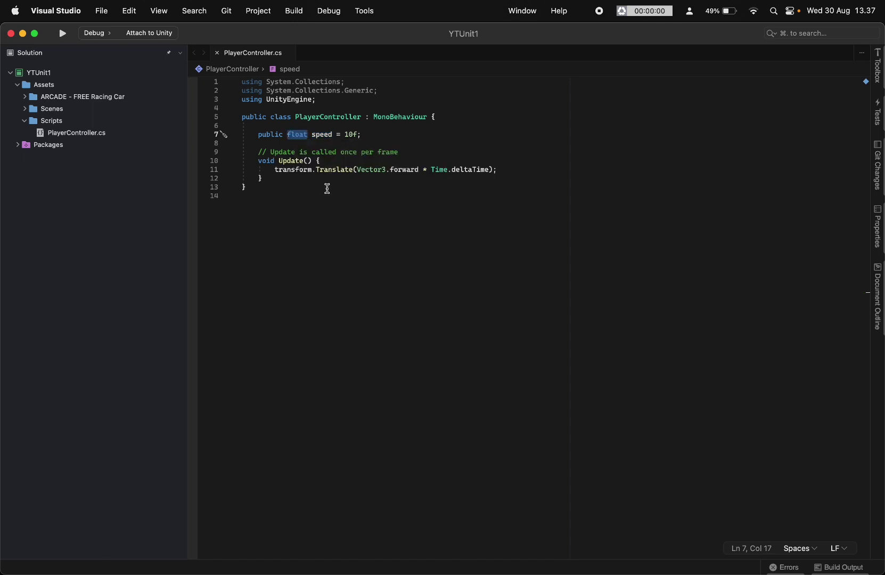
click(494, 170)
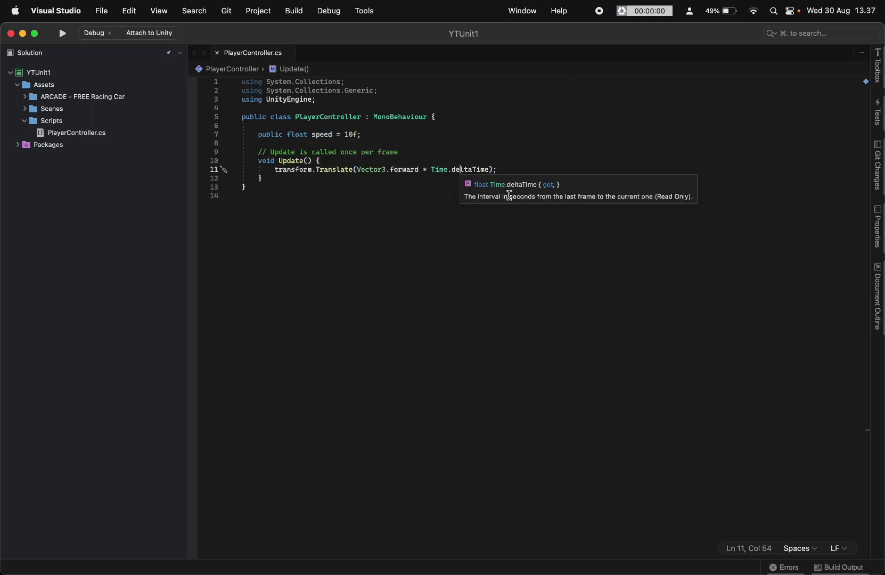
double_click(468, 169)
key(Right)
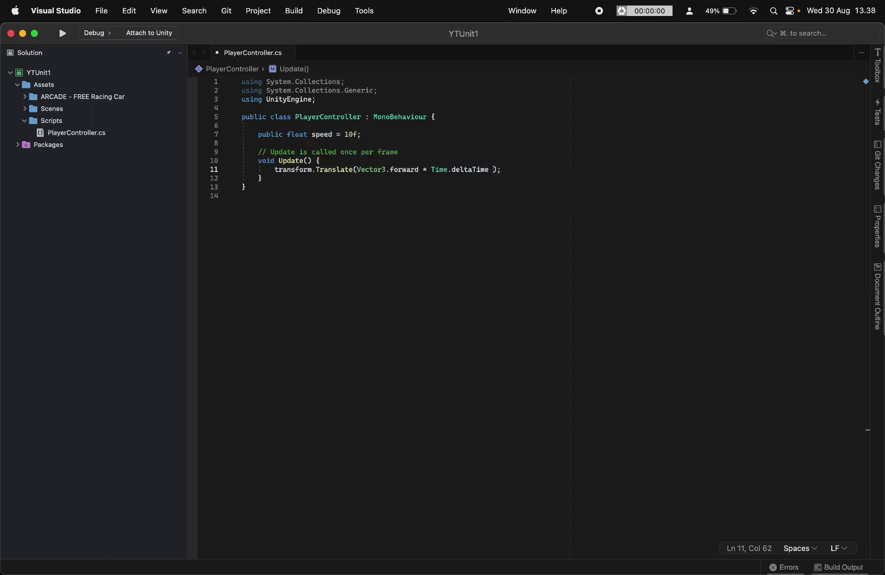
text(* sep)
key(BackSpace)
key(BackSpace)
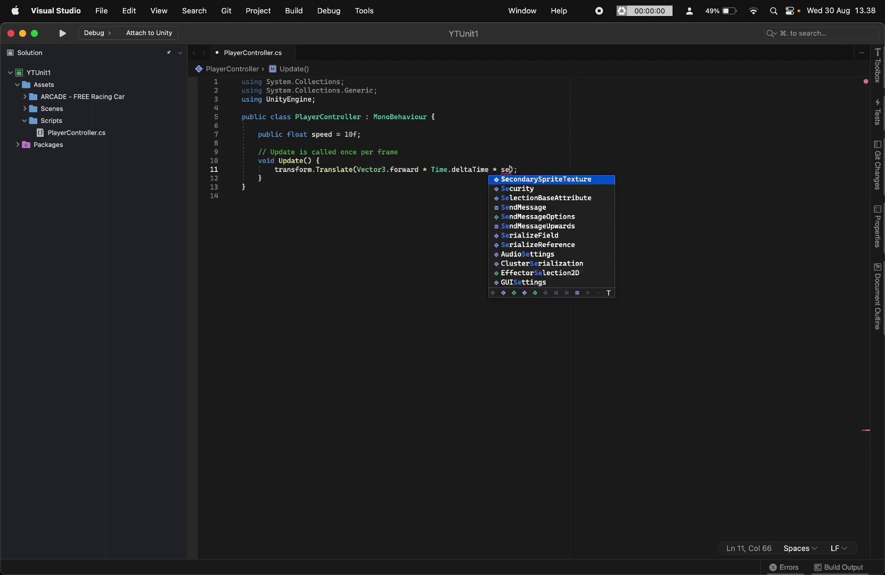
text(pe)
key(Return)
key(super+s)
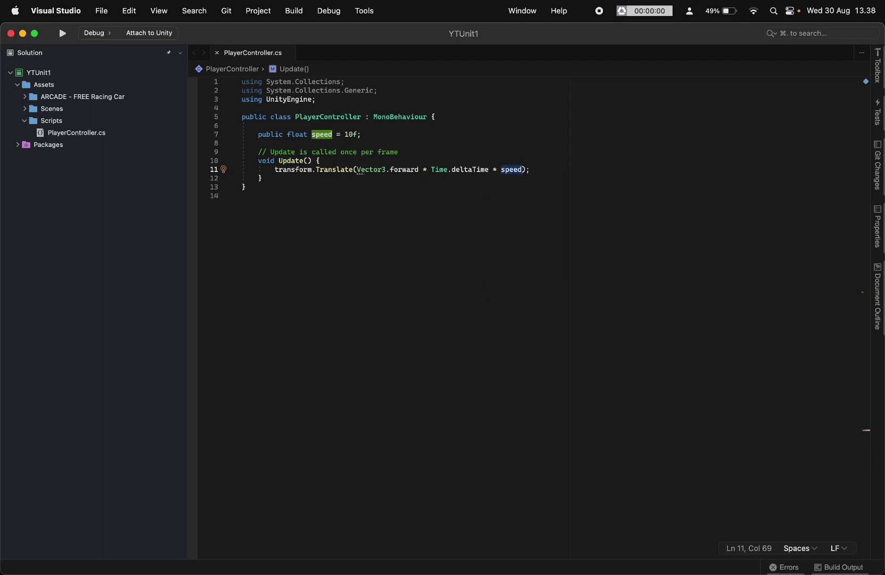
key(super+Tab)
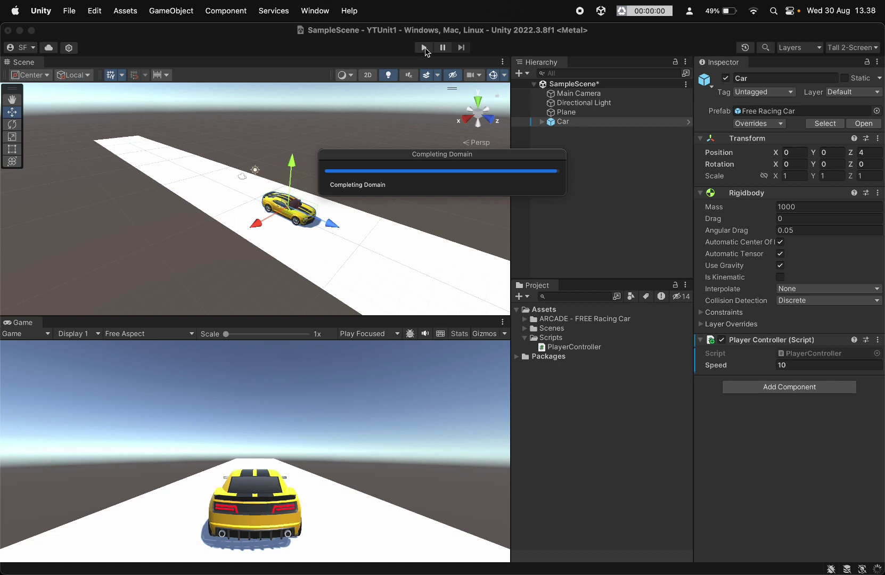
- Play-test the car with Speed 1, dragging it up to about 8.14 while running
click(424, 48)
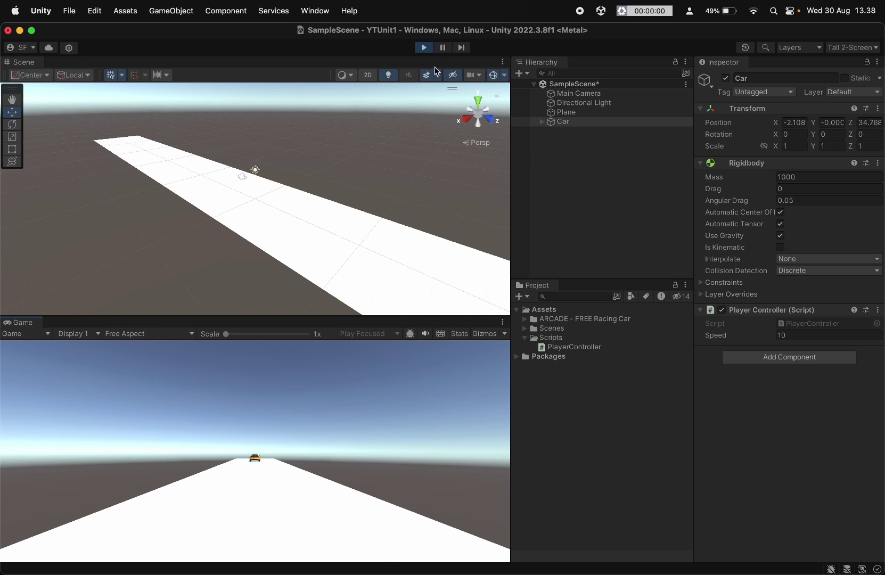
click(424, 48)
click(789, 365)
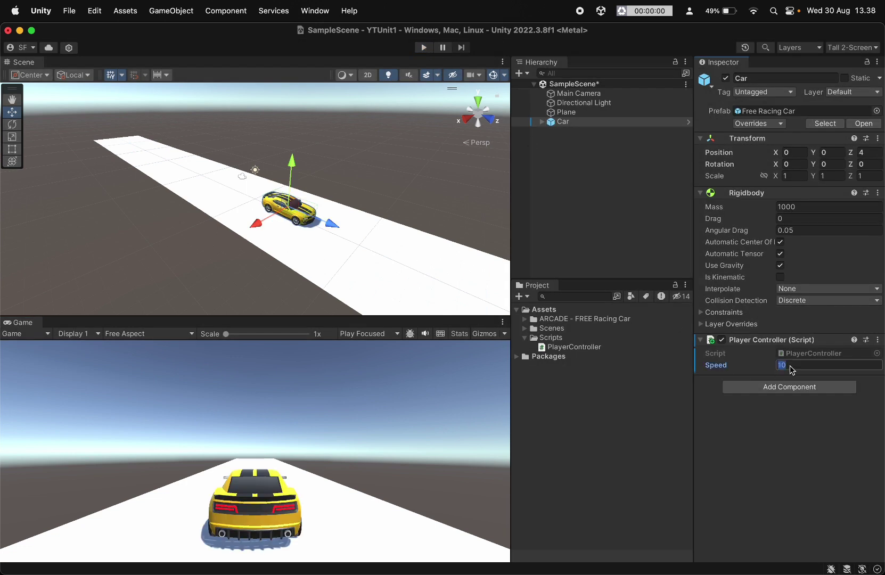
text(1)
click(423, 47)
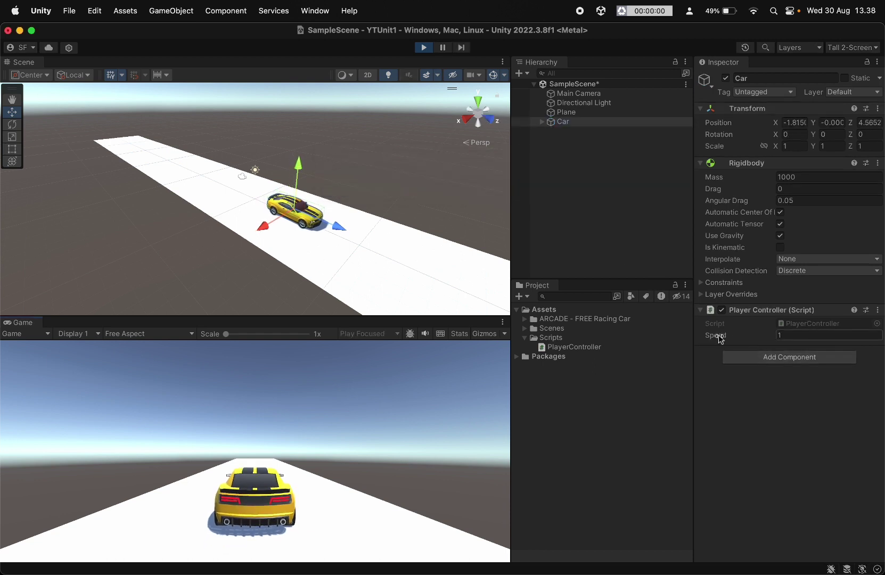
drag(717, 337, 766, 337)
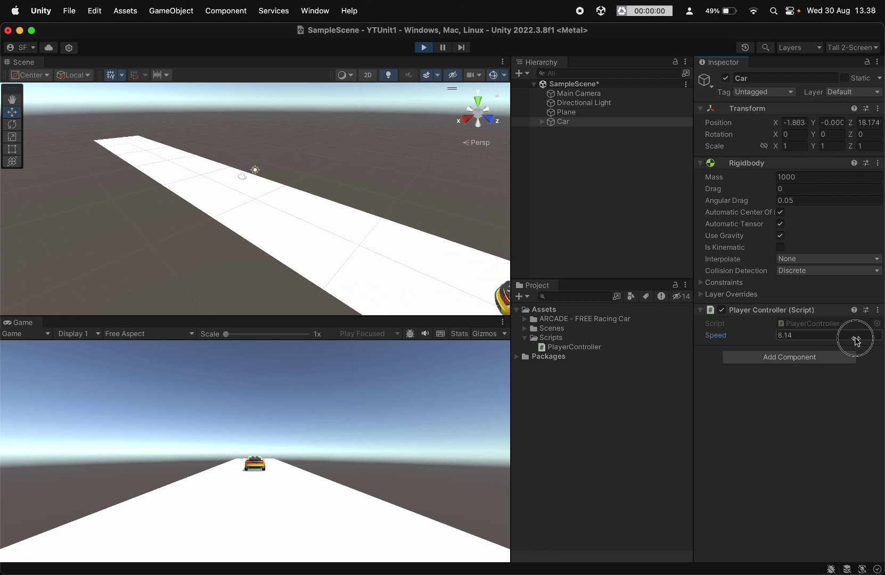
drag(766, 336, 857, 341)
click(857, 342)
text(1)
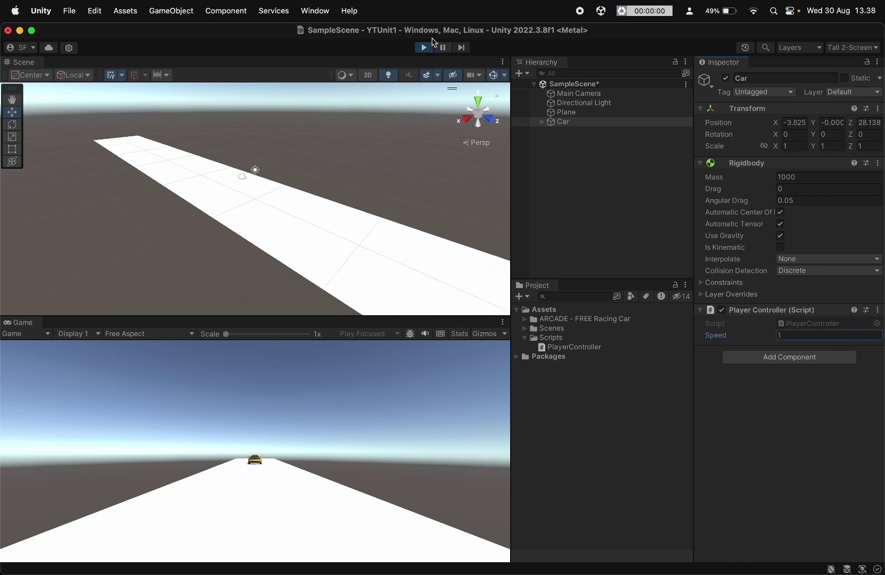
click(426, 48)
- Set the Car's Speed to 20 and play the scene again
click(787, 365)
text(20)
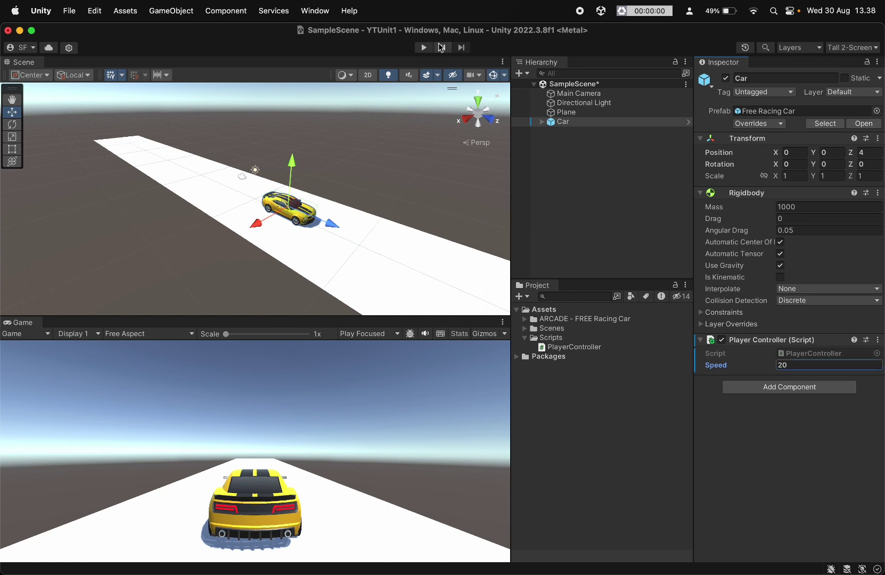
click(424, 48)
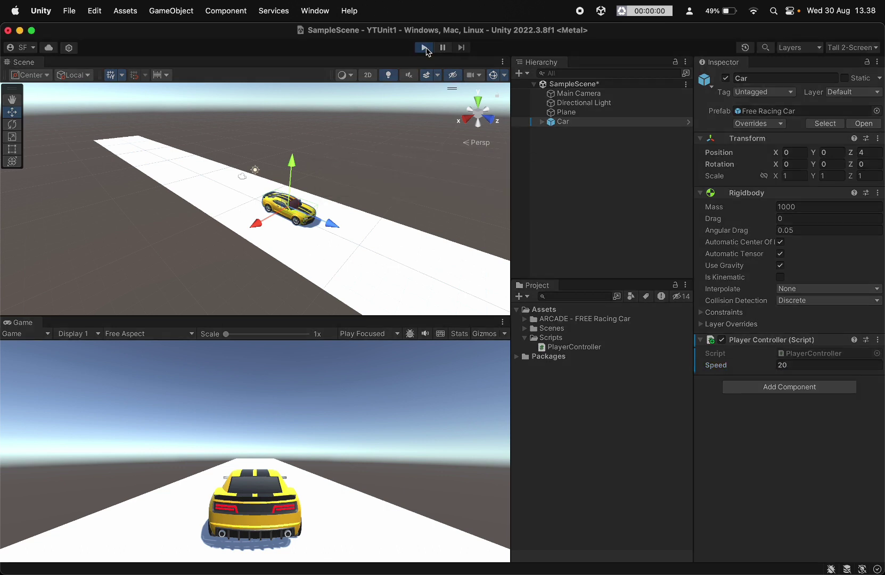
click(424, 48)
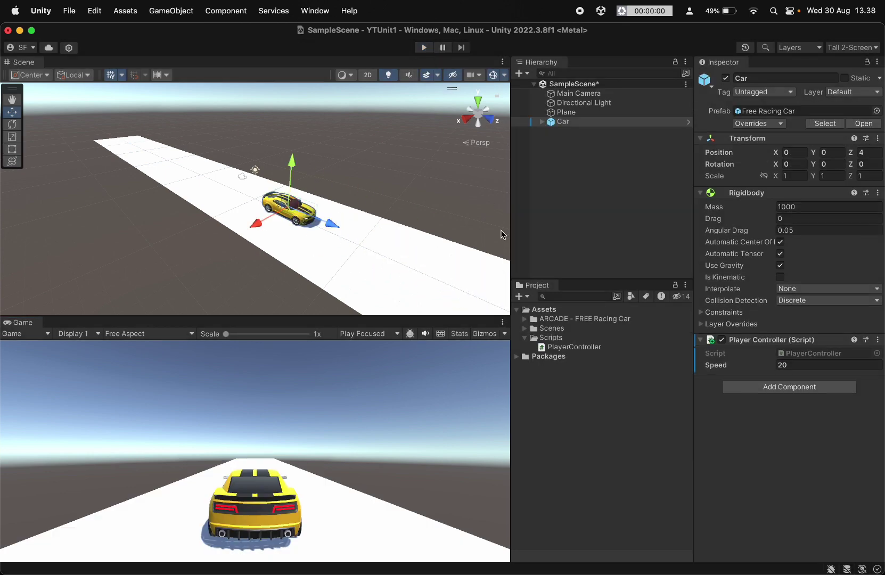
key(super+Tab)
key(super+Tab)
click(94, 7)
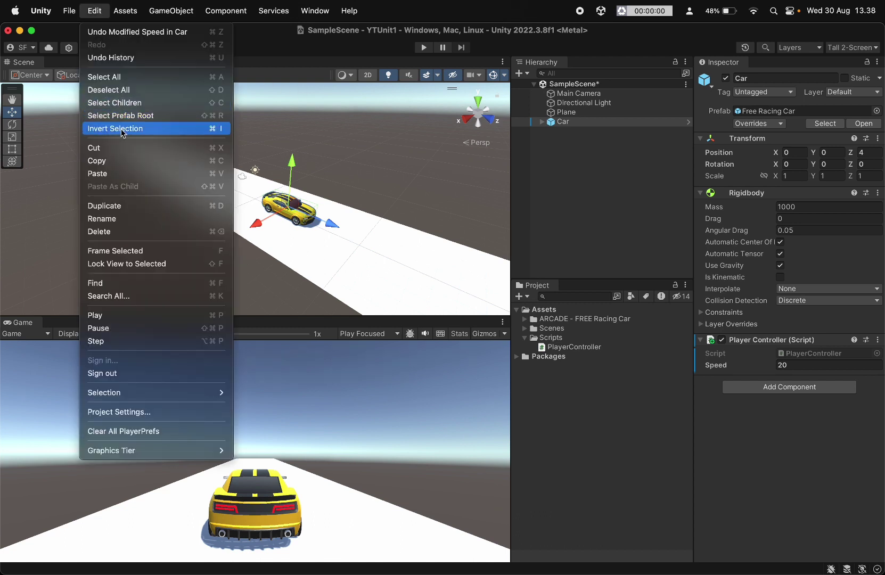
click(168, 412)
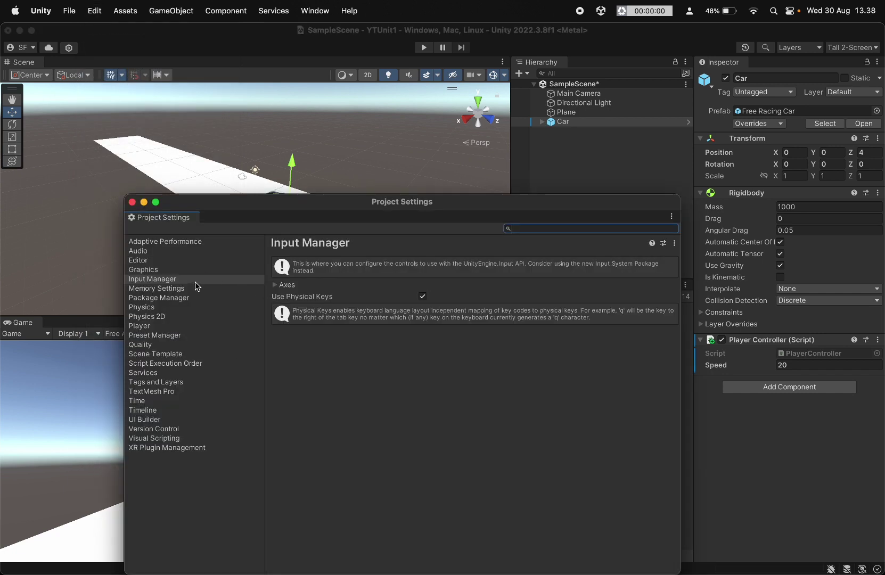
click(275, 286)
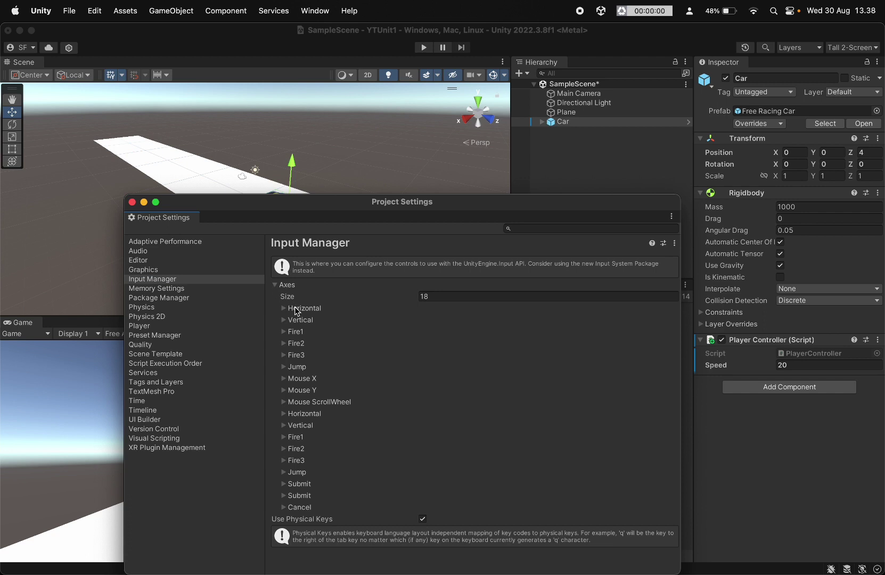
click(283, 308)
click(284, 309)
click(290, 330)
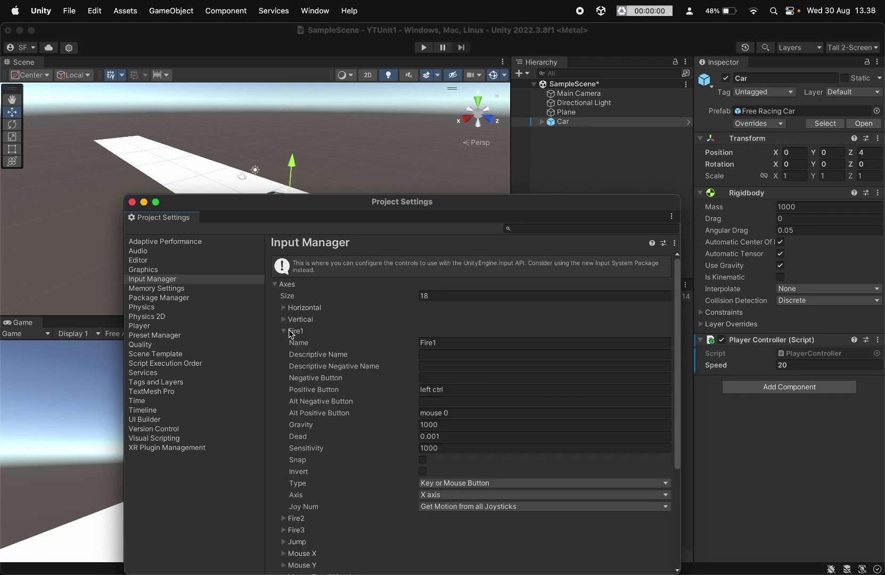
click(291, 331)
click(292, 309)
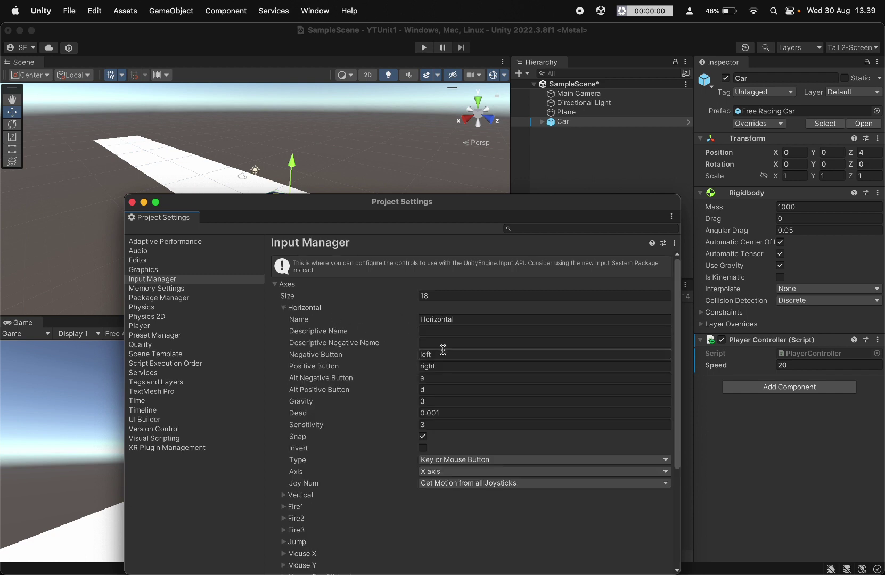
click(428, 380)
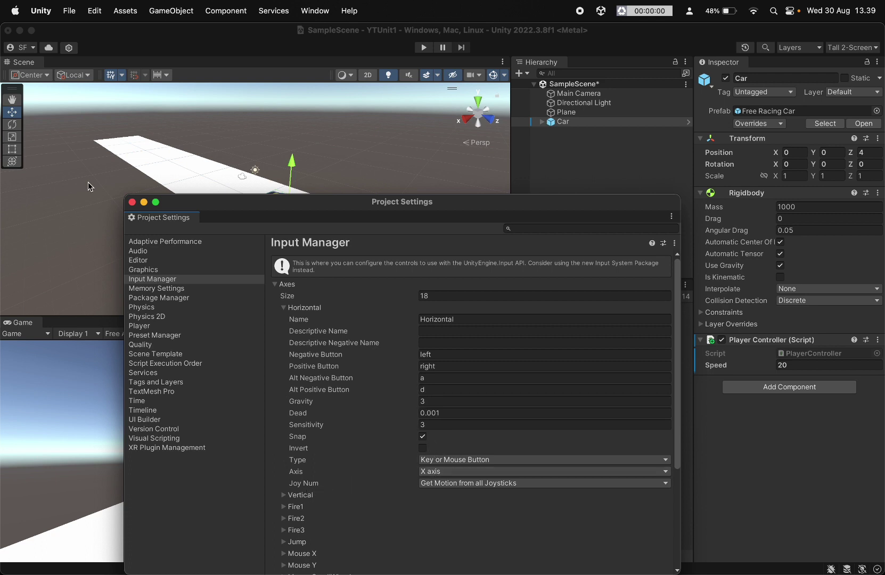
click(133, 201)
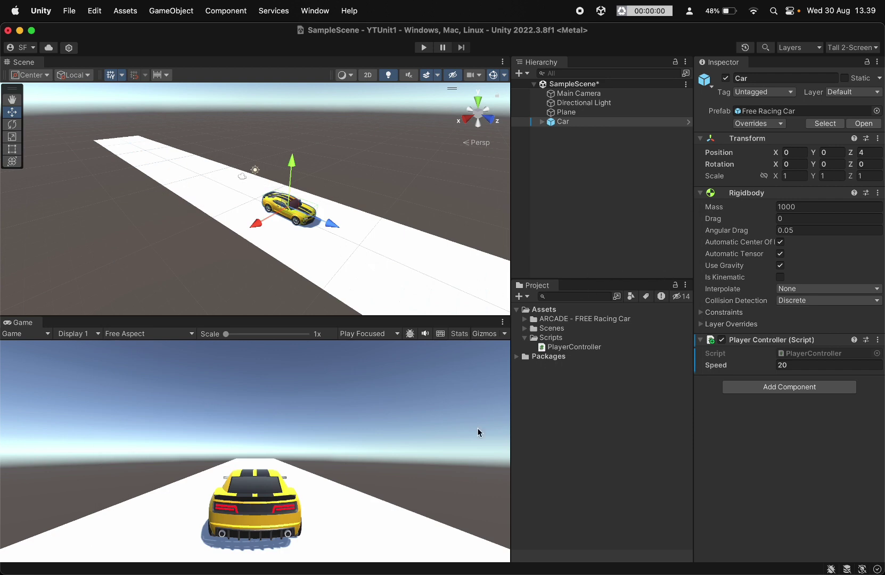
- Add a 'private float inputHorizontal;' field below the speed declaration
mouse_move(435, 569)
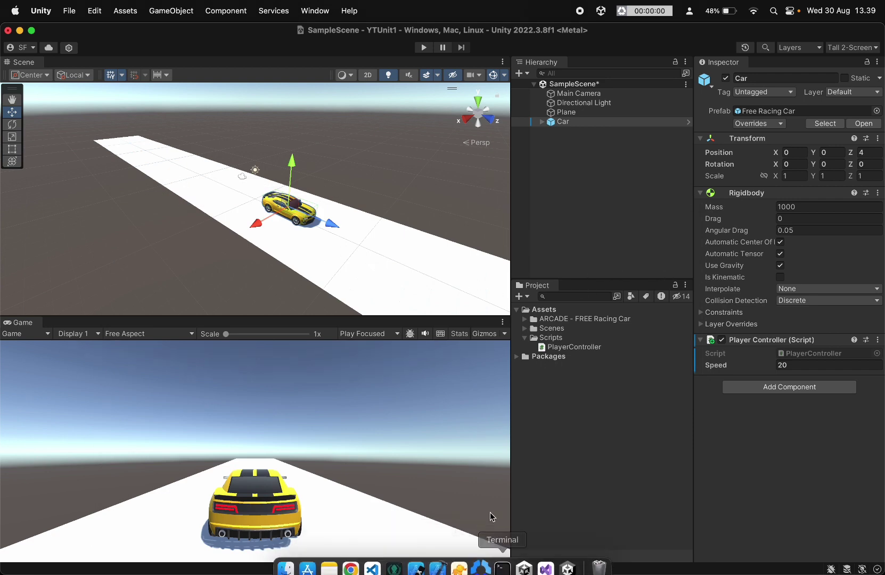
click(545, 568)
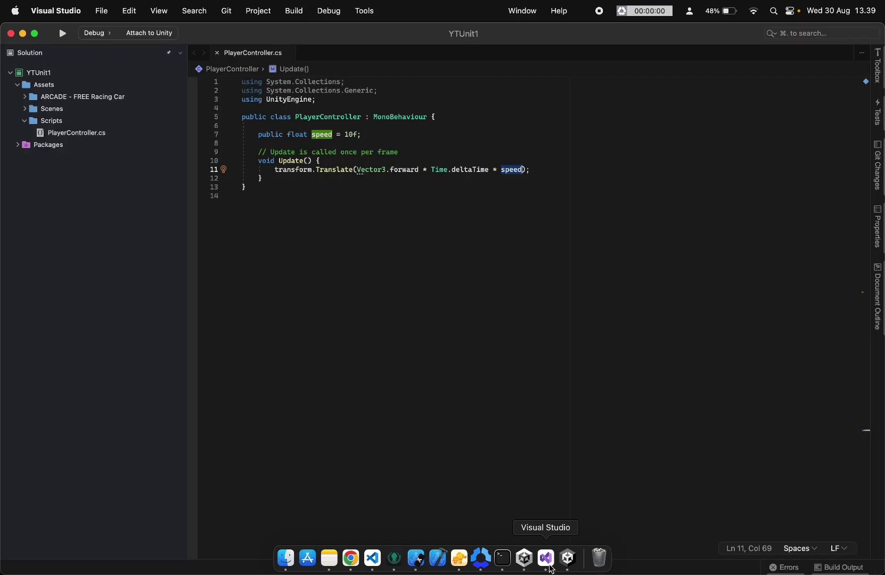
click(363, 155)
click(387, 137)
key(Return)
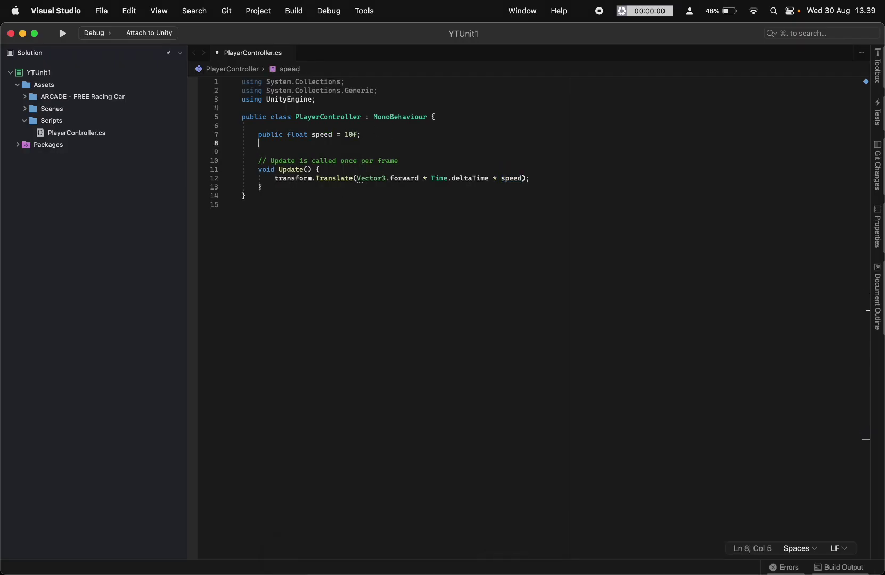
text(private )
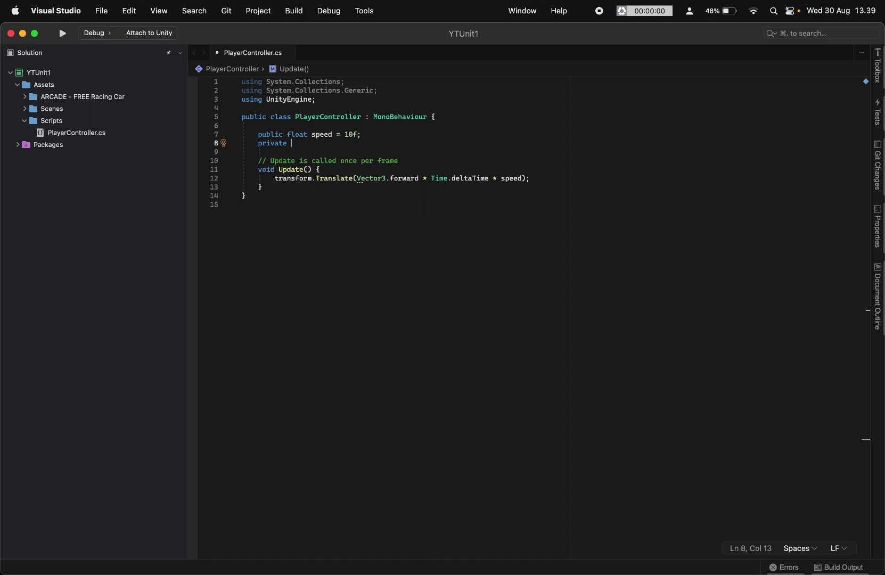
text(float )
text(inputHo)
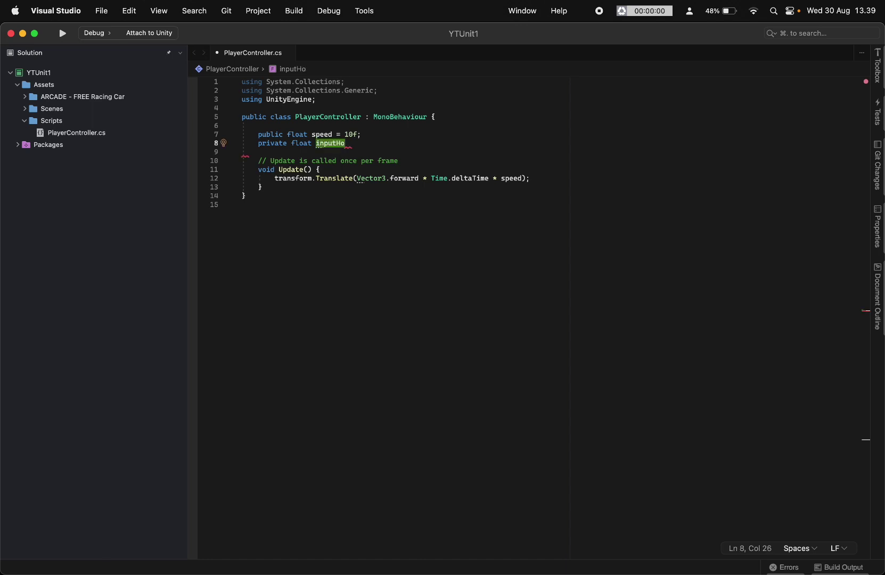
text(r)
text(izontal)
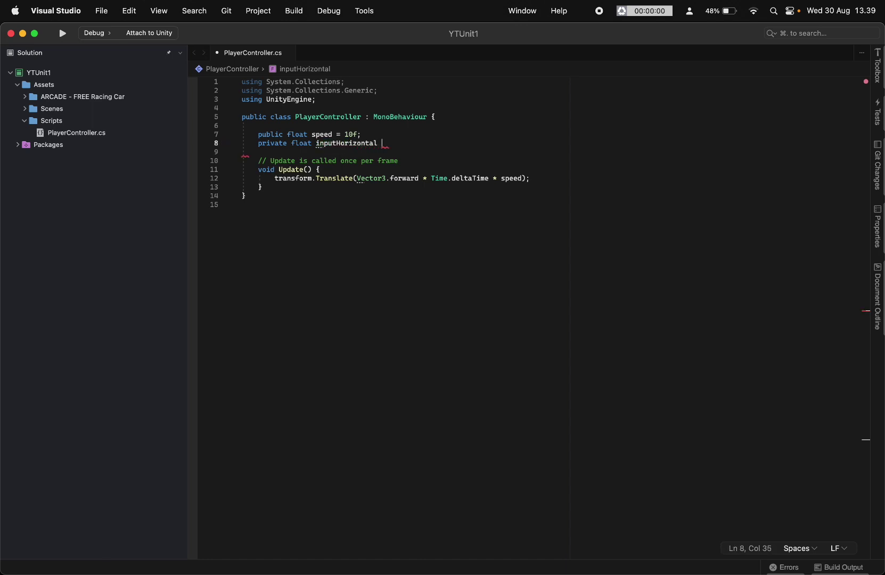
text(;)
- Save the script, let Unity recompile, and check the Car's Speed value
click(357, 169)
key(Return)
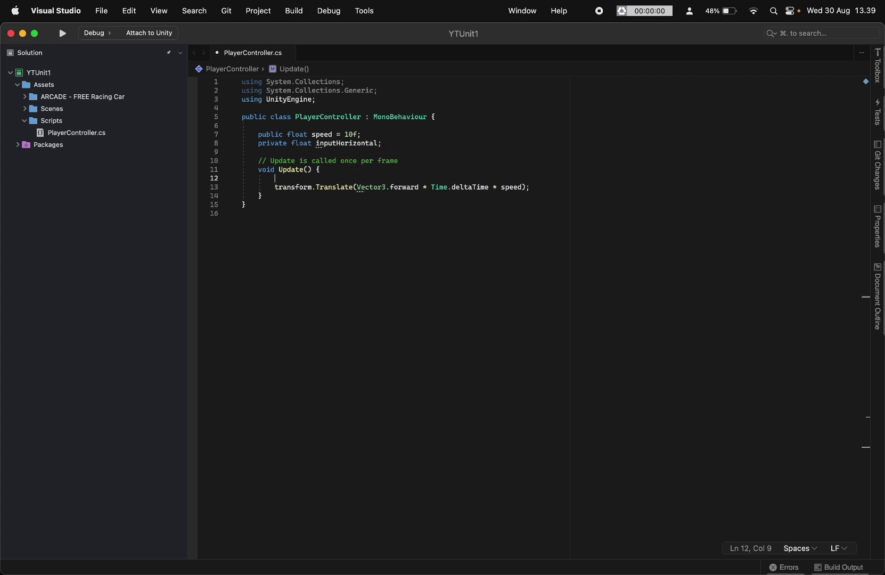
key(BackSpace)
key(super+s)
key(super+Tab)
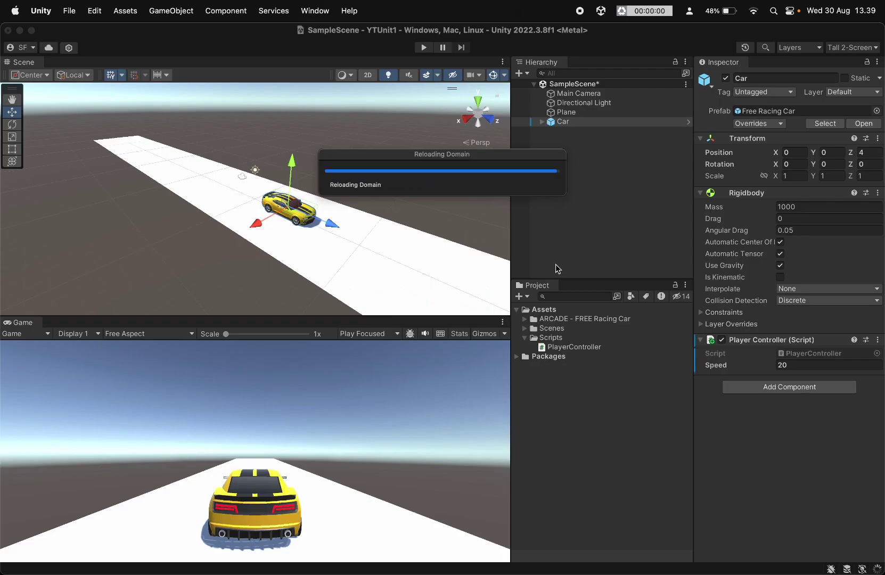
click(800, 365)
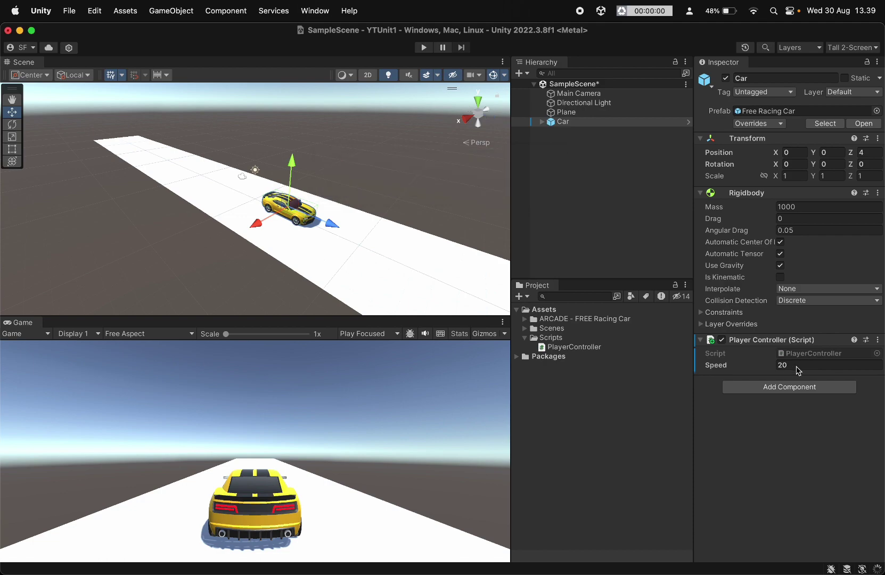
key(super+Tab)
key(super+Tab)
key(super+Tab)
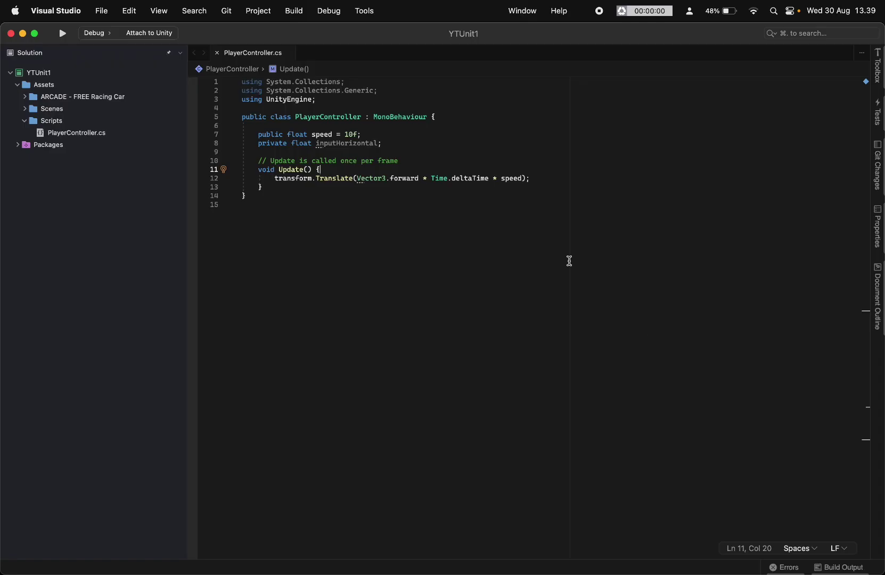
- Add 'inputHorizontal = Input.GetAxis("");' at the top of Update
key(Return)
text(inpu)
key(Tab)
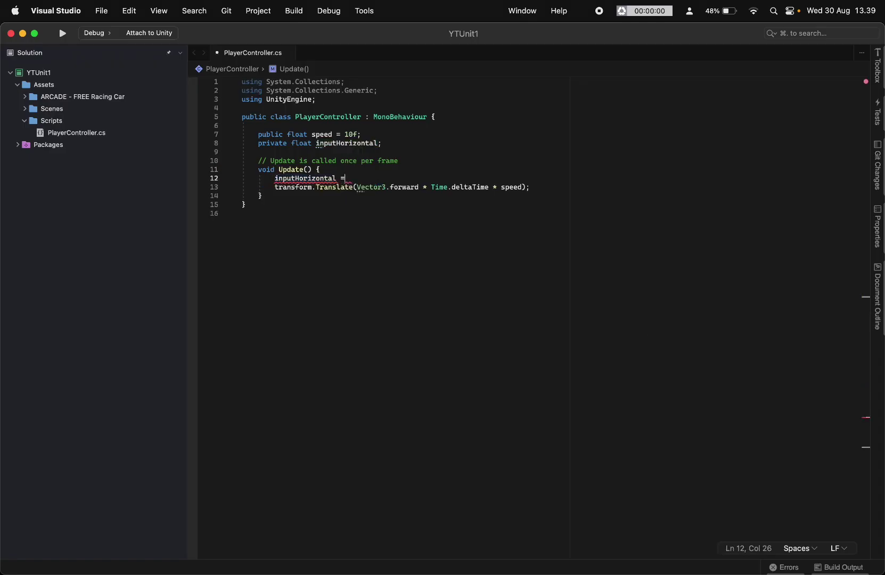
text(= Input.)
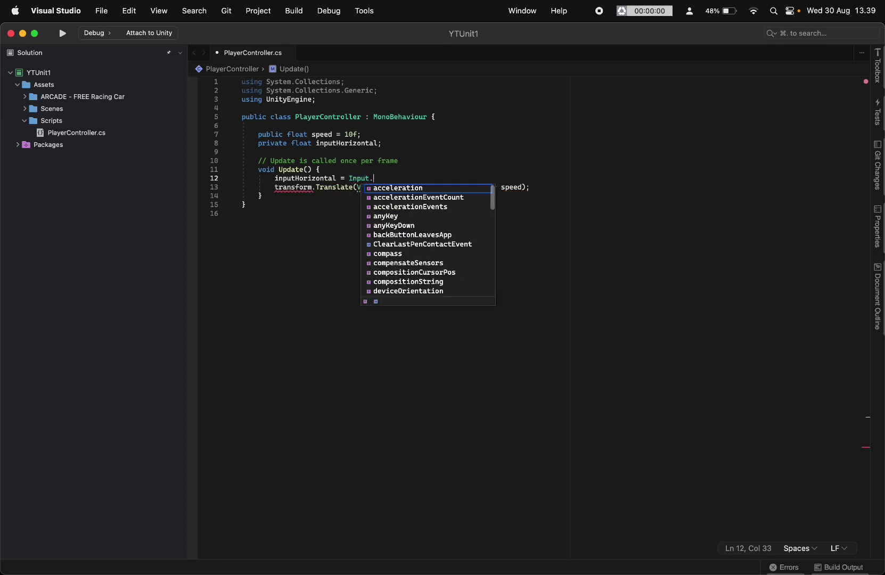
text(ge)
key(Down)
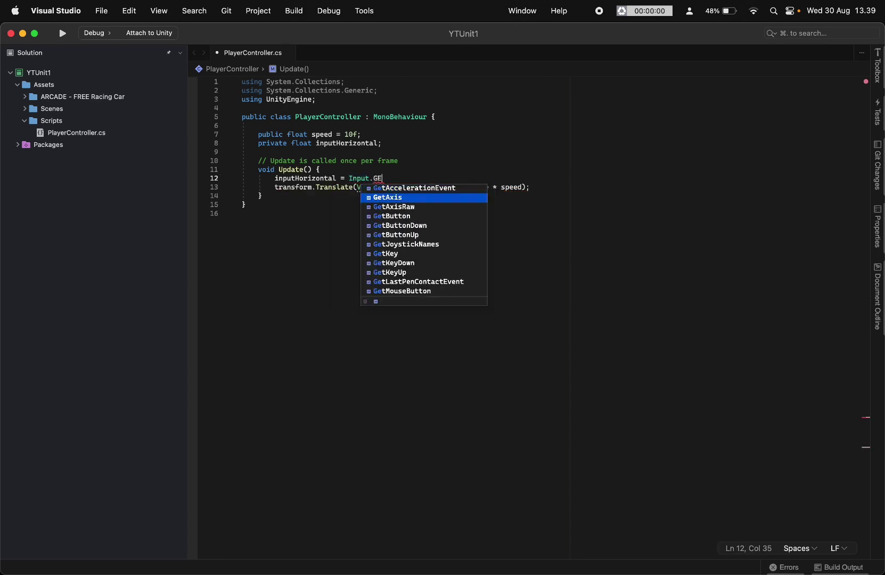
text((")
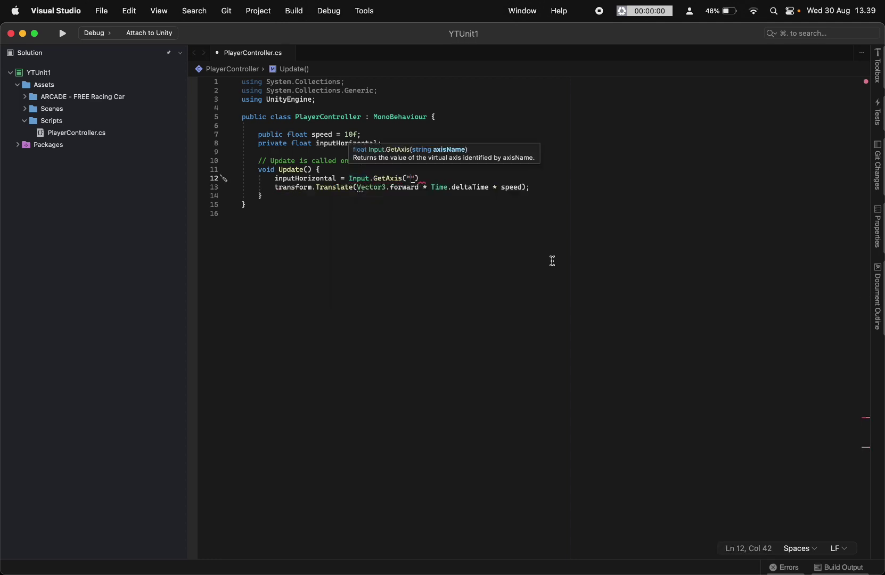
click(423, 178)
text(;)
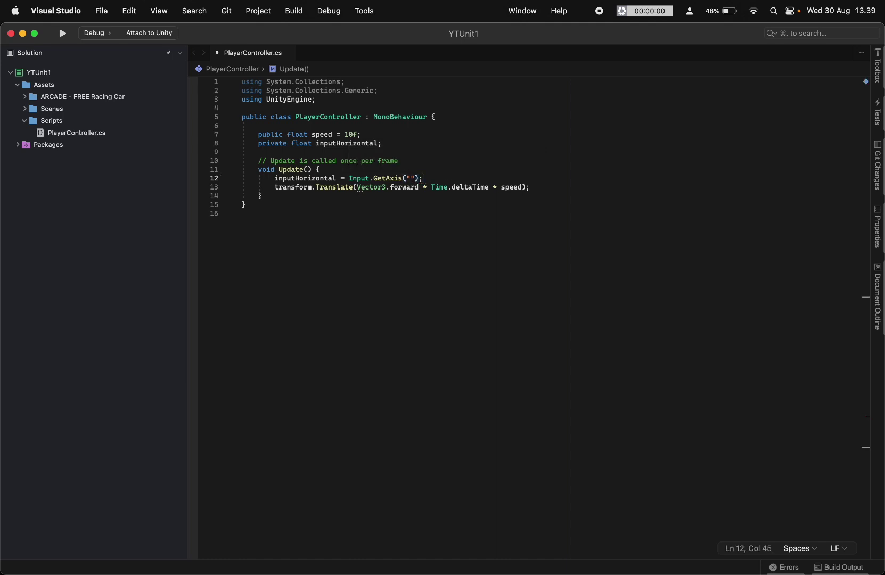
key(super+Tab)
click(165, 11)
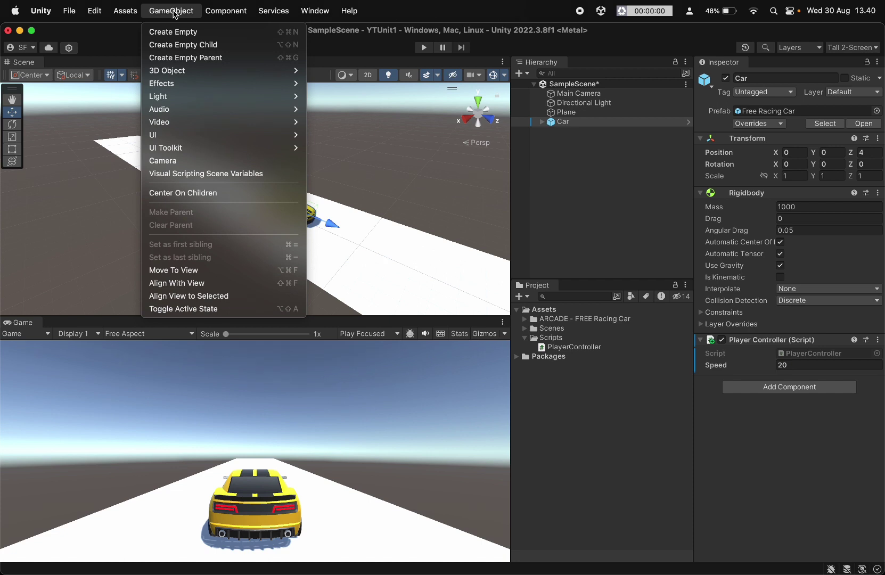
- Open Project Settings at the Input Manager and collapse Horizontal to list all axes
mouse_move(95, 11)
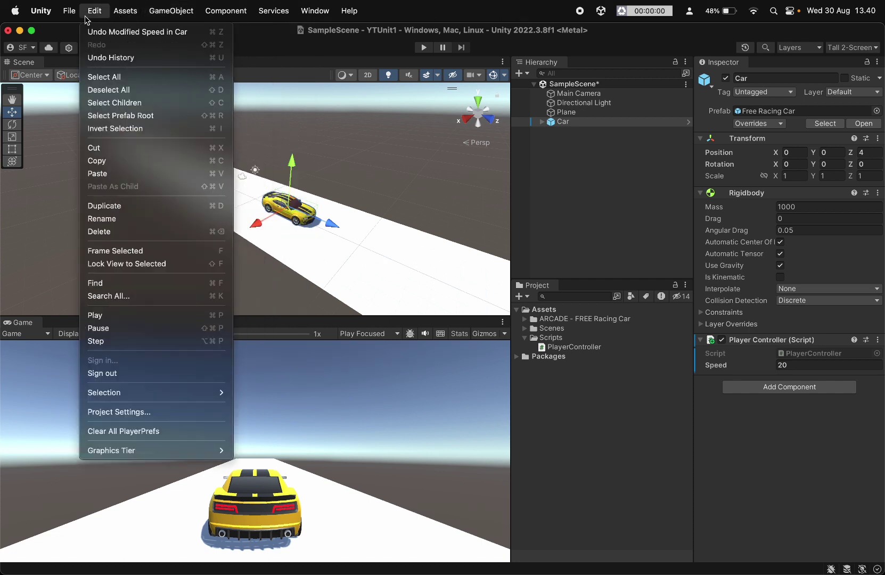
click(122, 411)
click(143, 282)
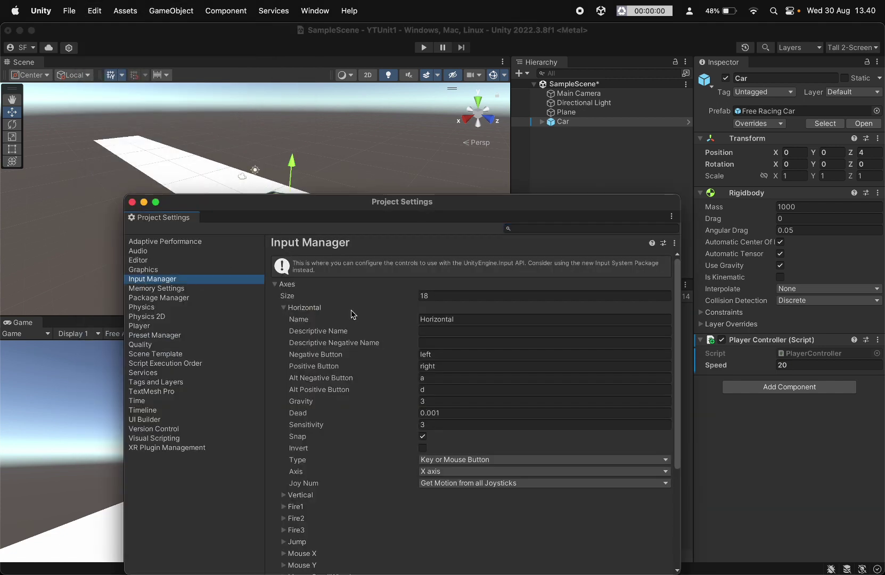
click(288, 308)
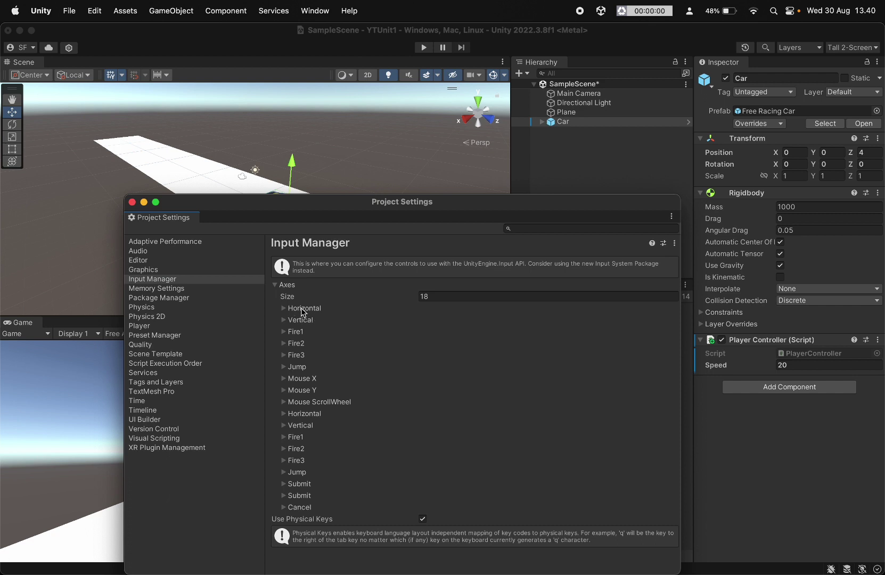
- Fill in "Horizontal" as the GetAxis name, multiply Translate by inputHorizontal, and save
key(super+Tab)
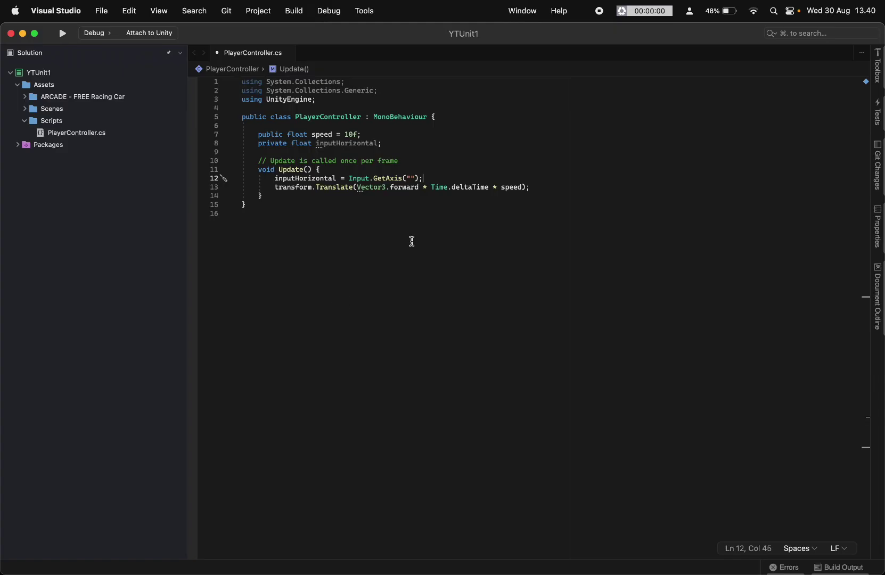
text(Horizon)
text(tal)
click(522, 188)
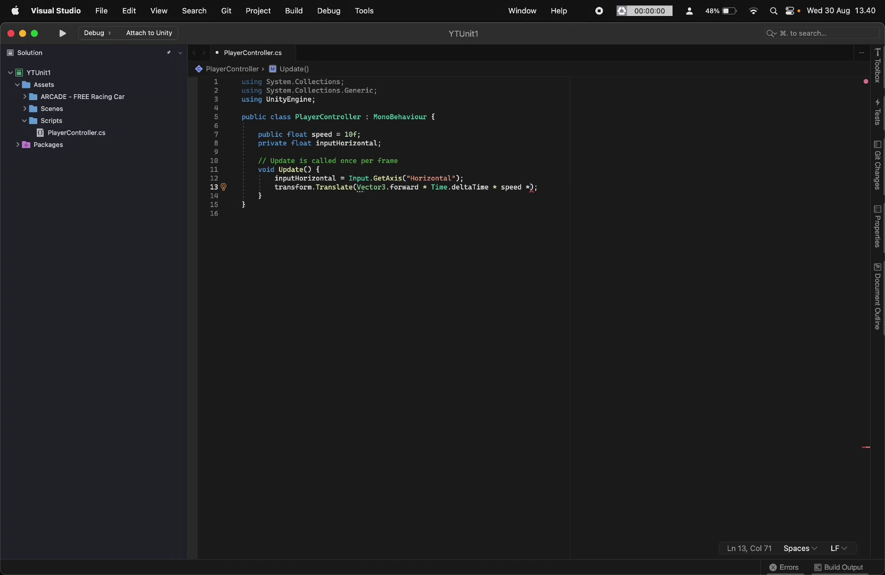
text(inp)
key(Return)
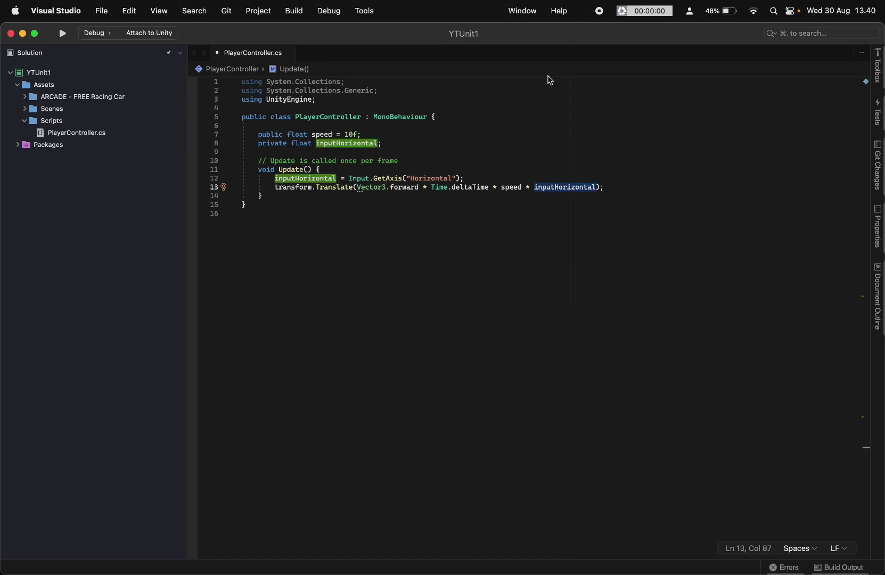
key(cmd+s)
click(566, 188)
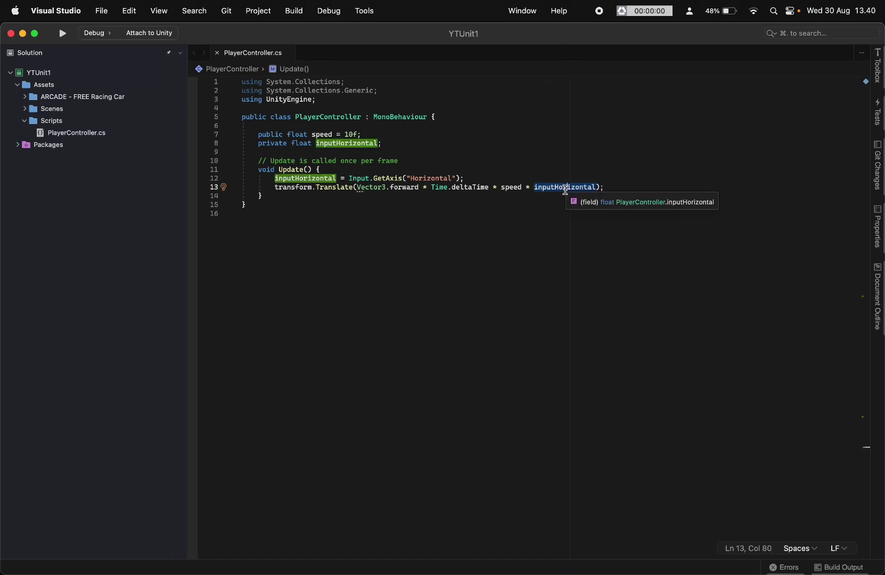
key(cmd+Tab)
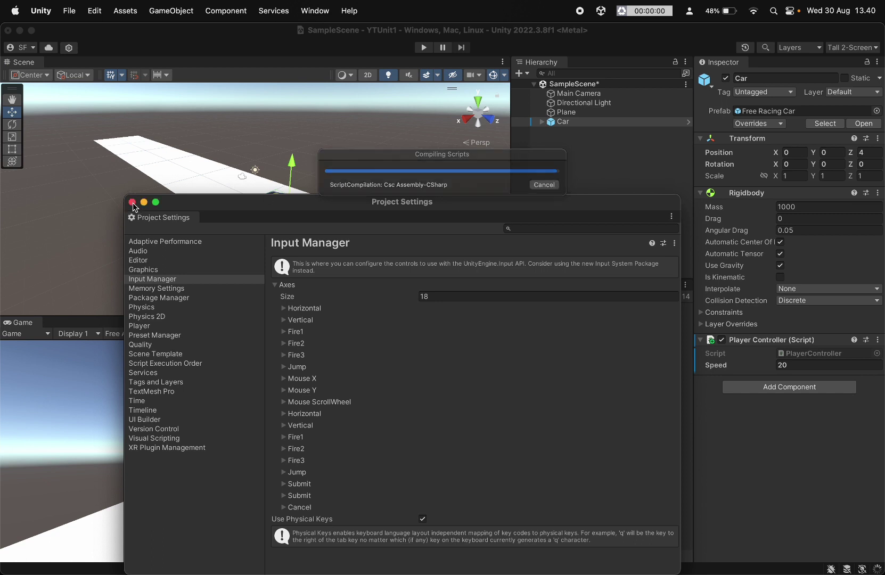
- Close Project Settings and test-drive the car with the Up and Down arrows in Play mode
click(132, 202)
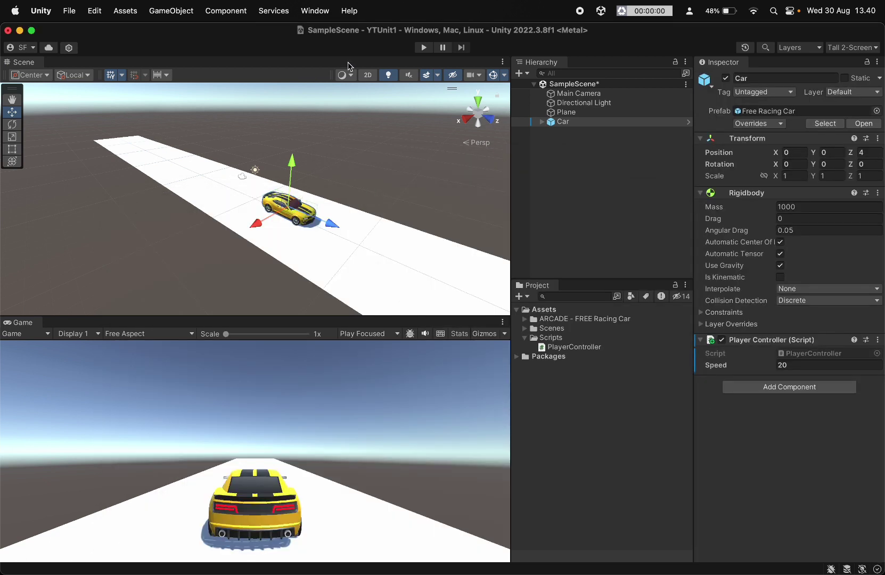
click(424, 48)
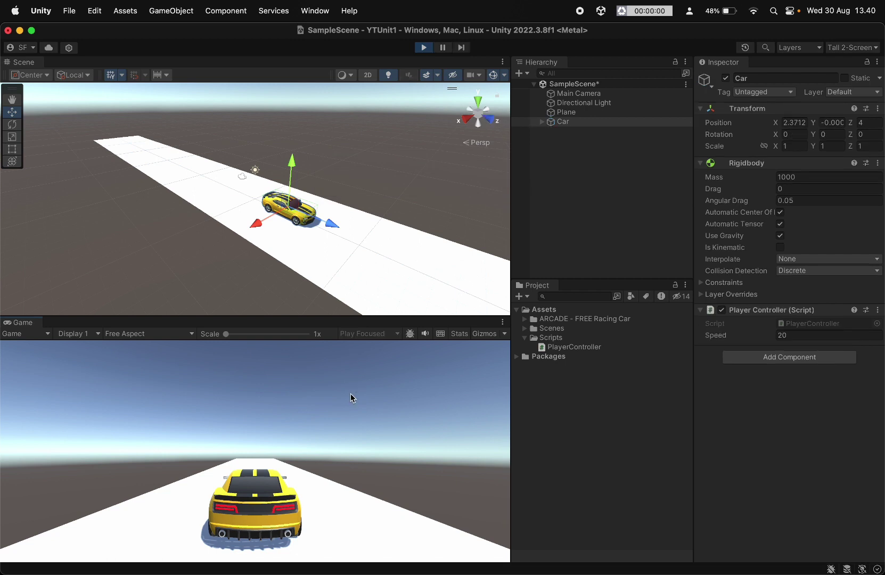
key(Up)
key(Down)
key(Up)
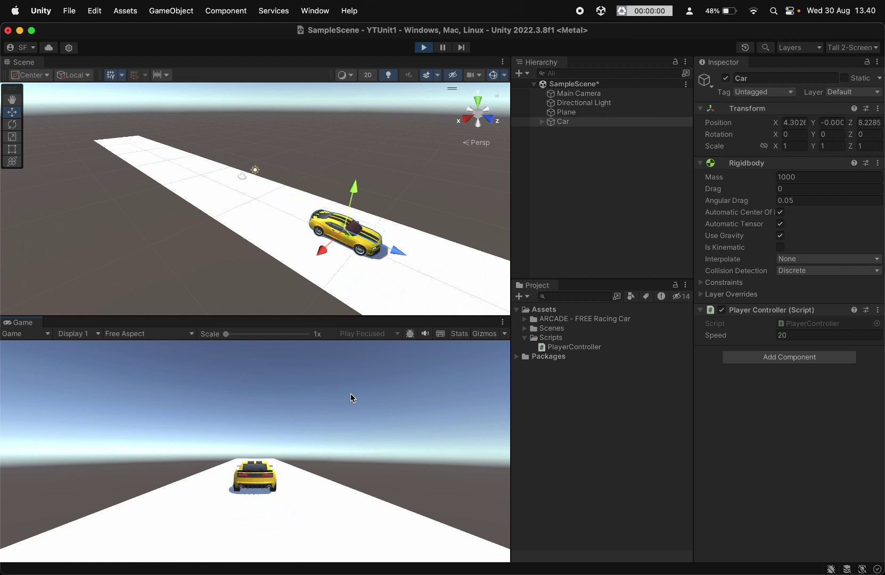
key(Down)
key(Up)
key(Down)
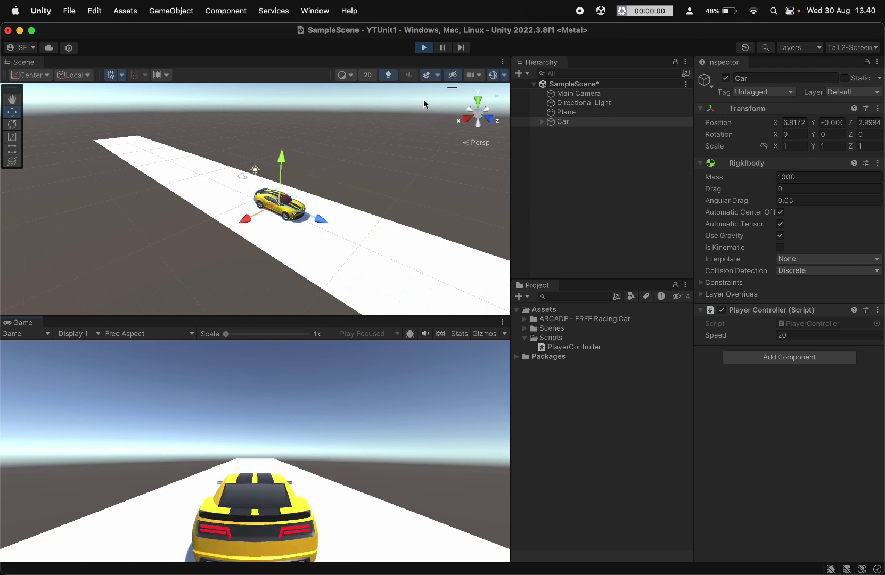
key(Up)
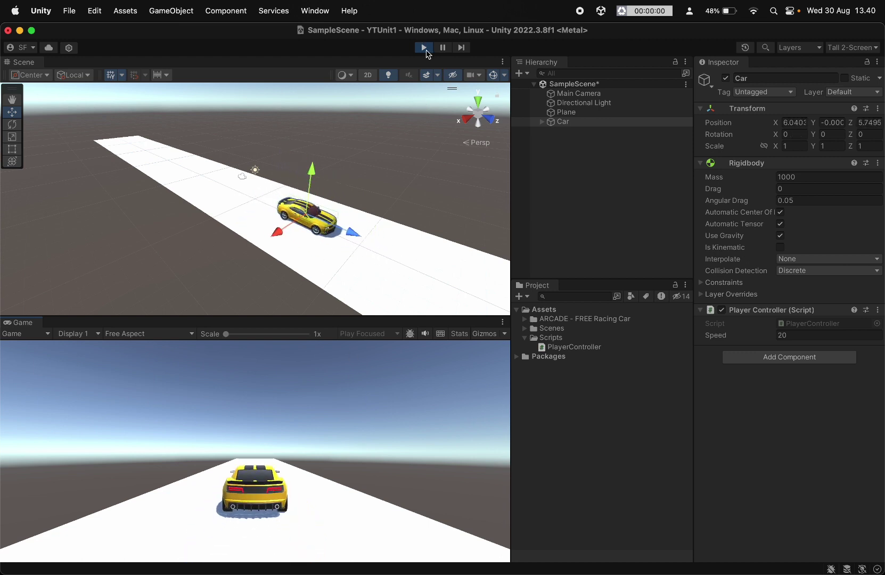
click(424, 48)
- Replace "Horizontal" with "Vertical" in the GetAxis call
key(super+Tab)
double_click(426, 178)
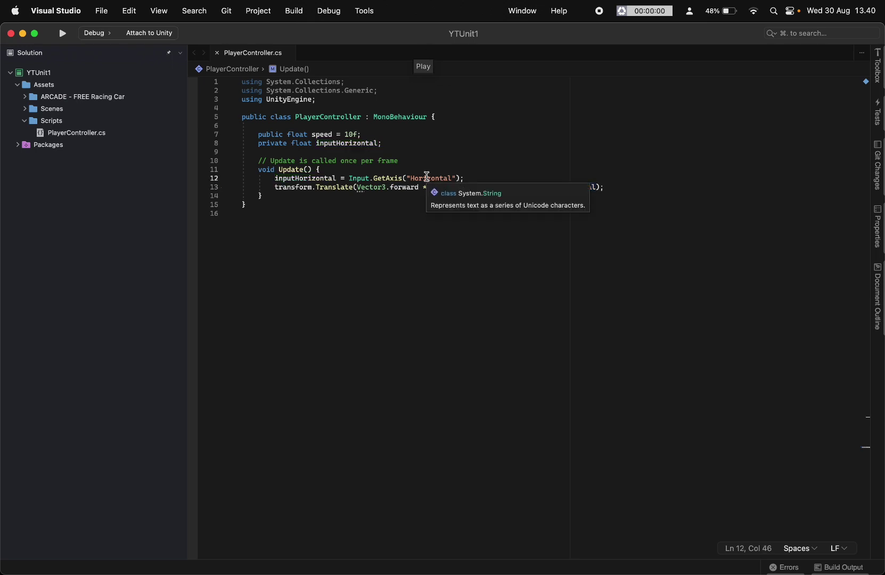
text(Vertic)
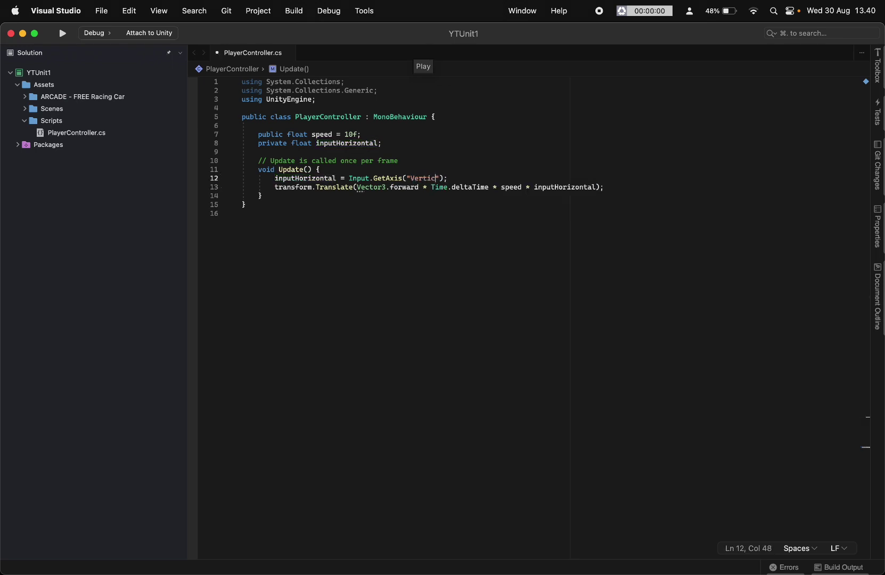
text(al)
click(566, 558)
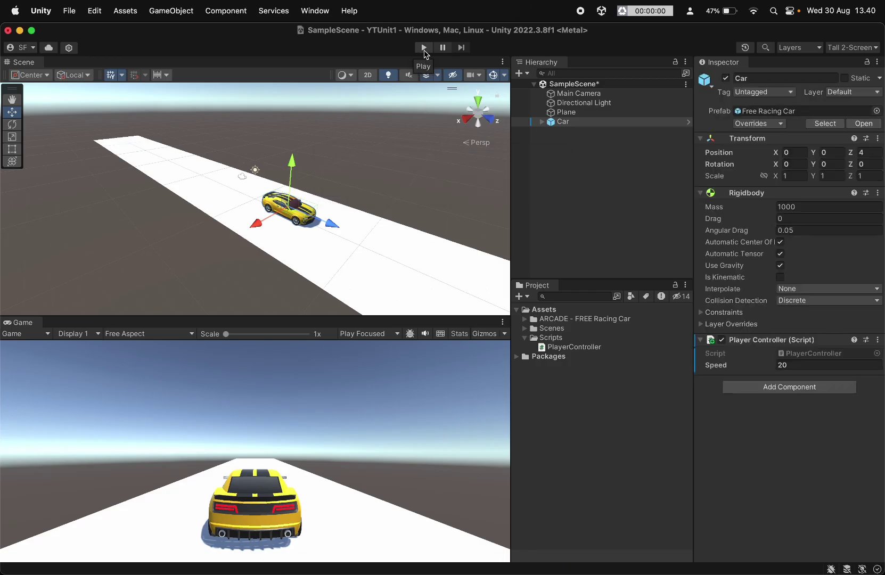
click(424, 48)
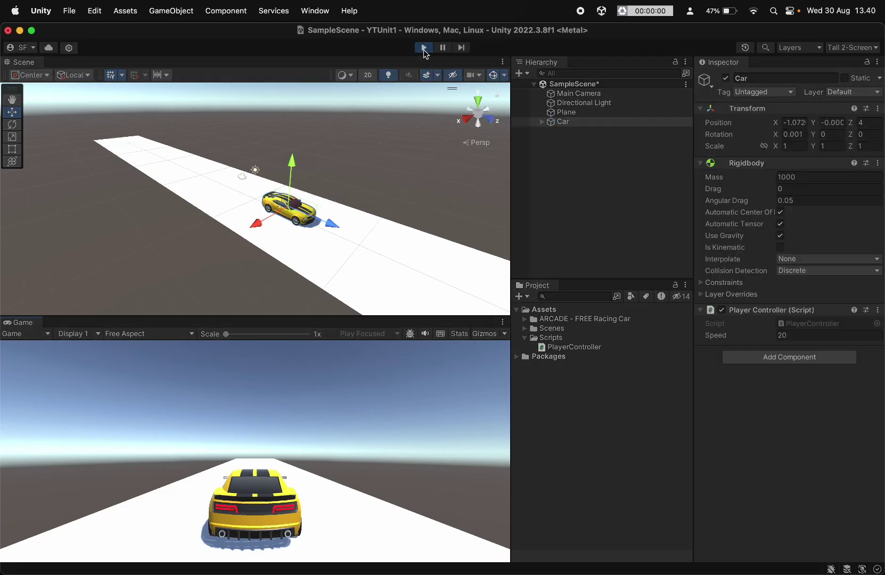
key(Up)
key(Right)
key(Down)
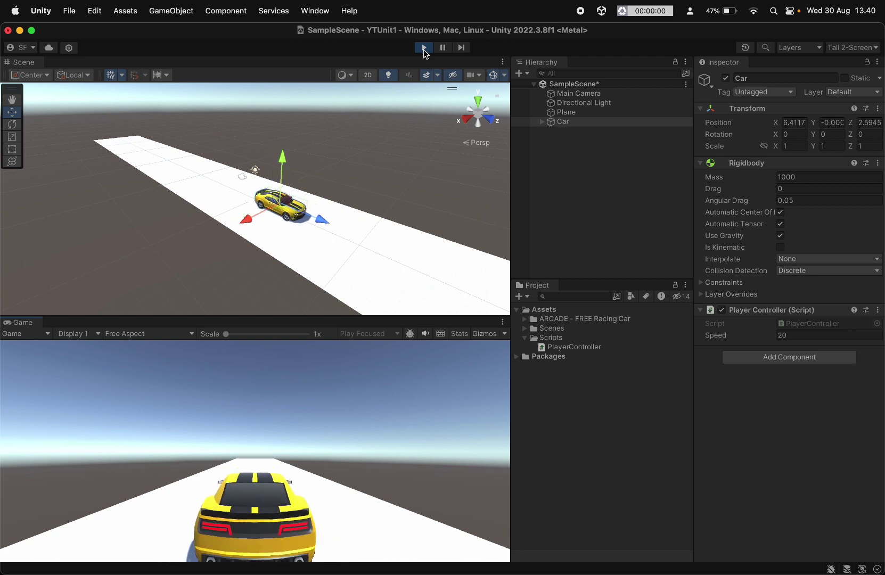
key(Up)
key(Down)
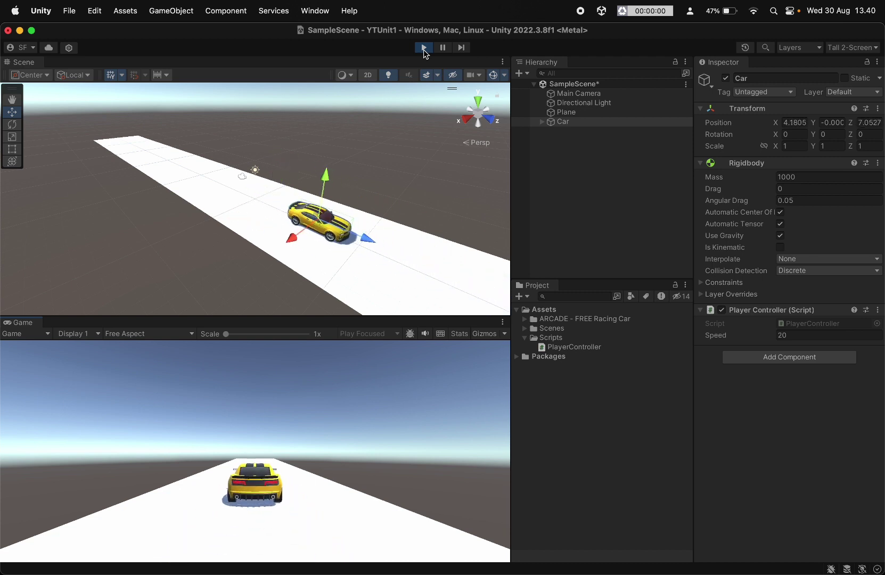
key(Up)
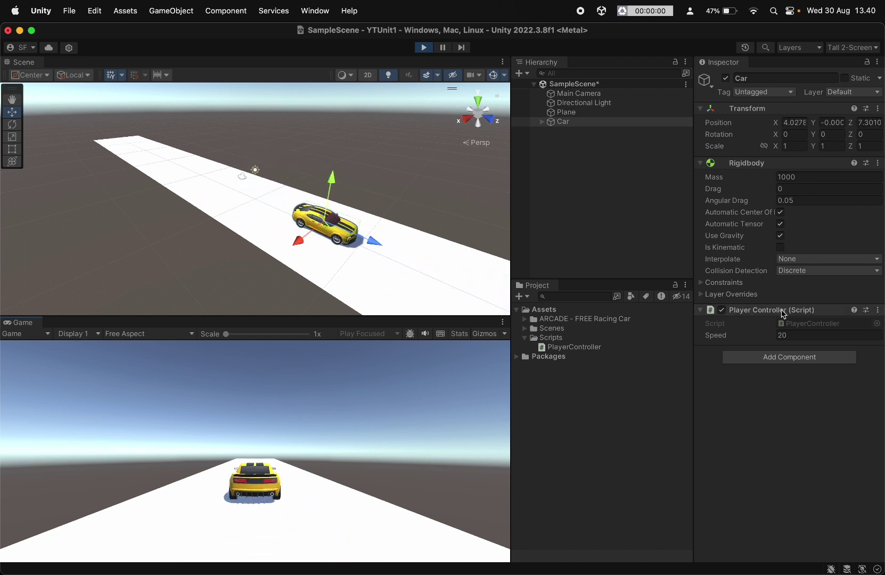
click(790, 337)
text(1)
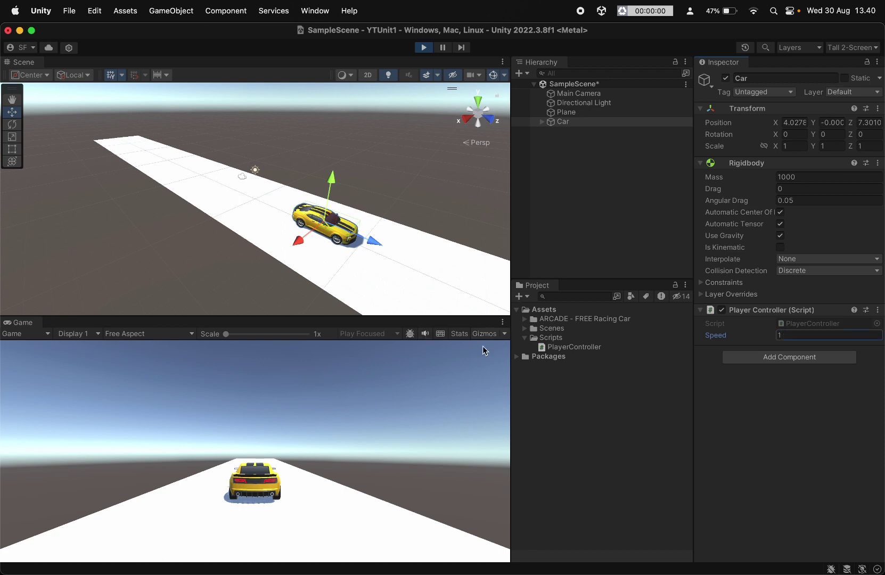
click(438, 430)
key(Up)
key(Down)
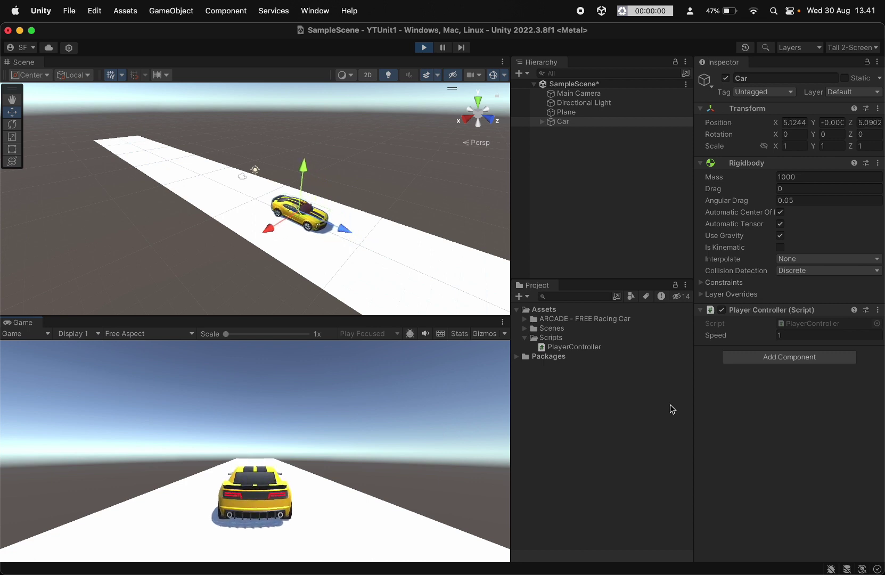
click(790, 335)
text(0)
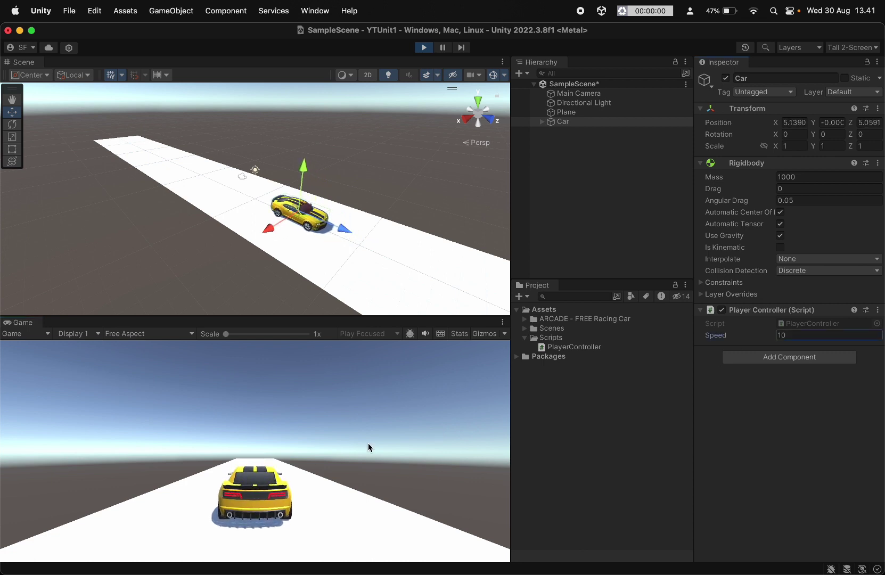
click(288, 440)
key(Up)
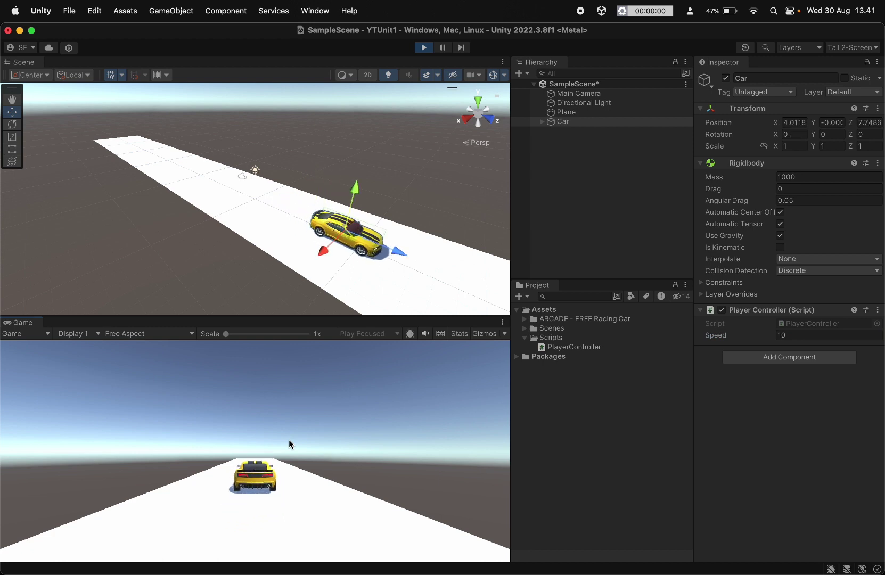
key(Down)
key(Up)
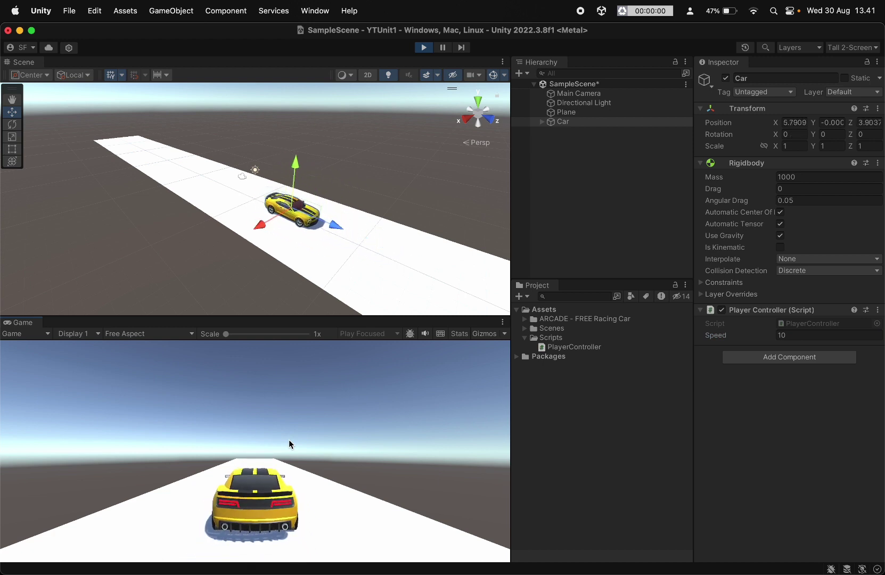
key(Down)
key(Up)
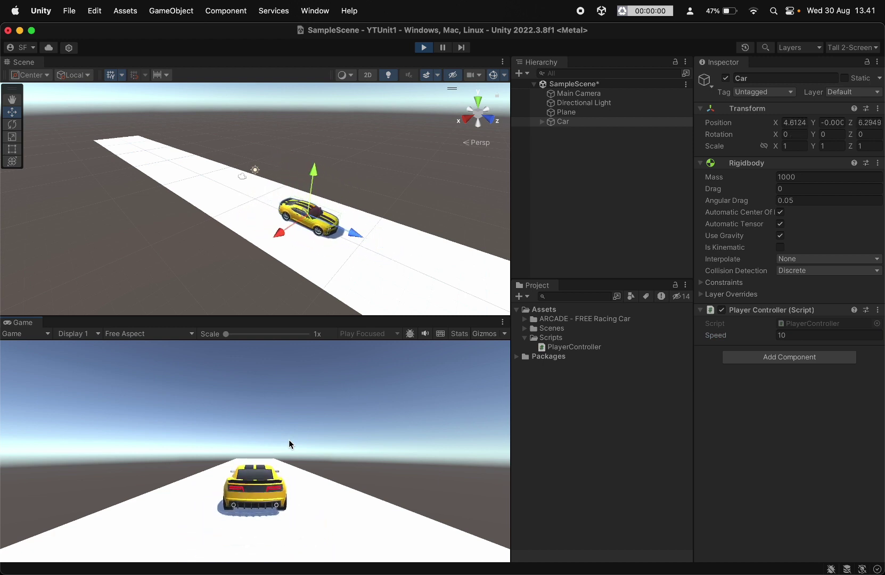
key(Down)
click(422, 49)
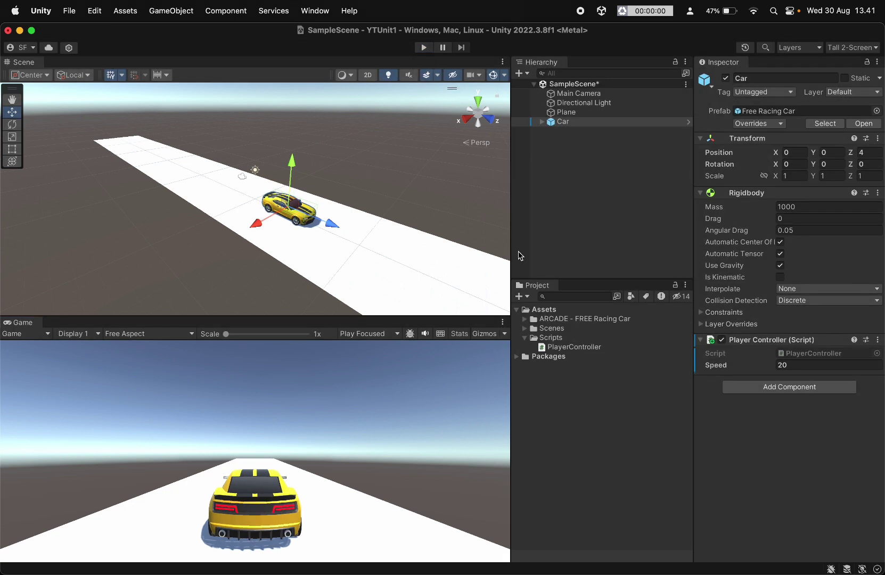
- Review PlayerController.cs, selecting the inputVertical field declaration
mouse_move(445, 572)
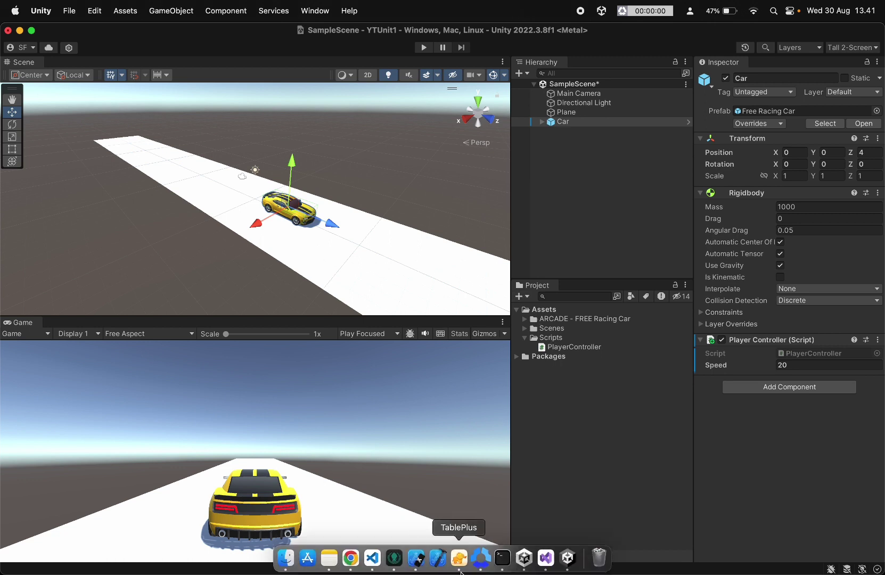
click(521, 559)
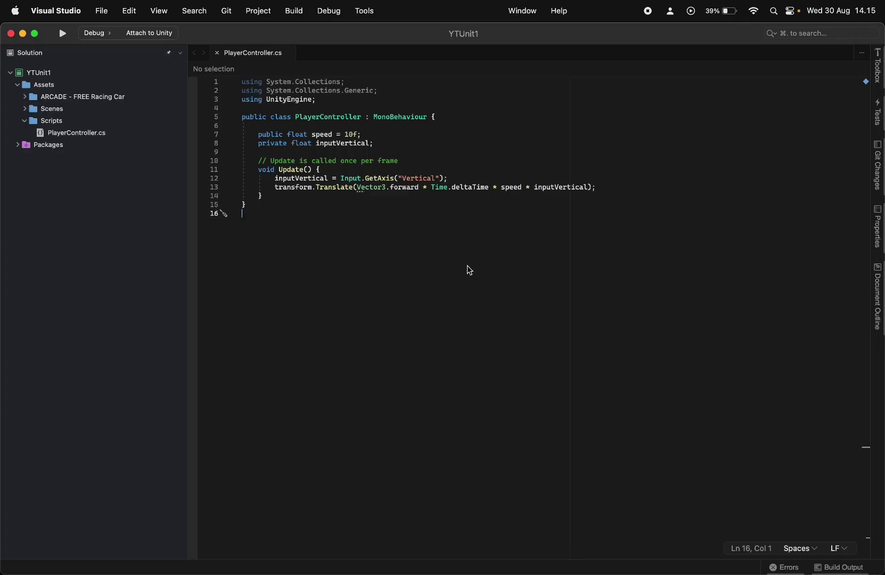
mouse_move(425, 179)
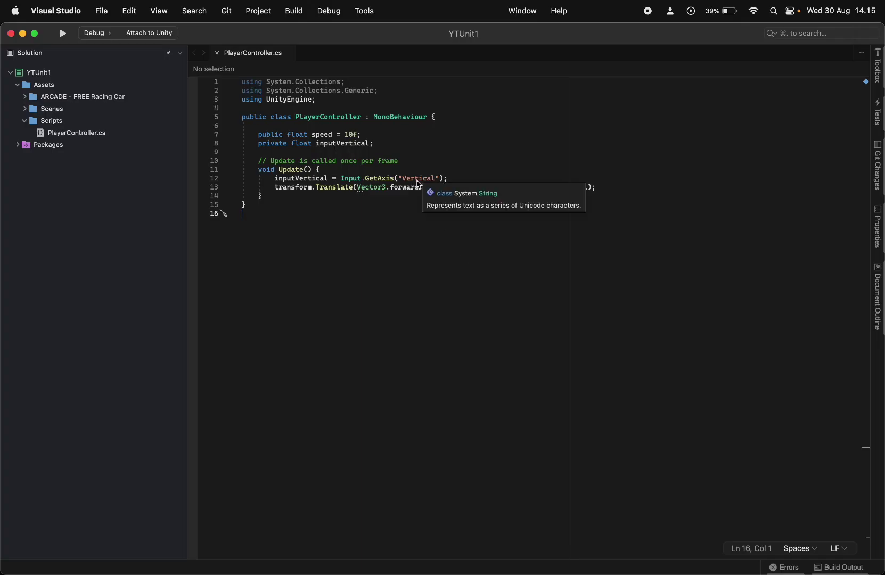
double_click(341, 144)
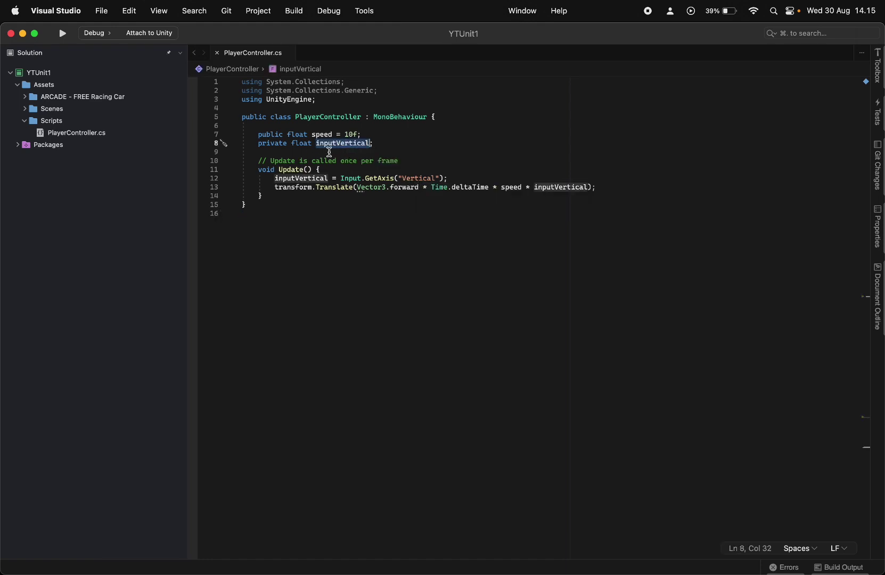
mouse_move(339, 148)
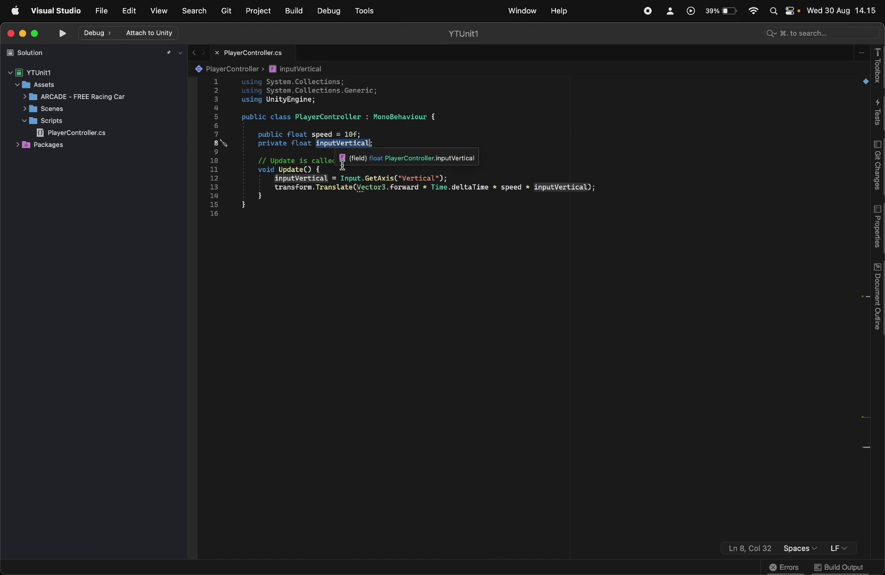
mouse_move(345, 190)
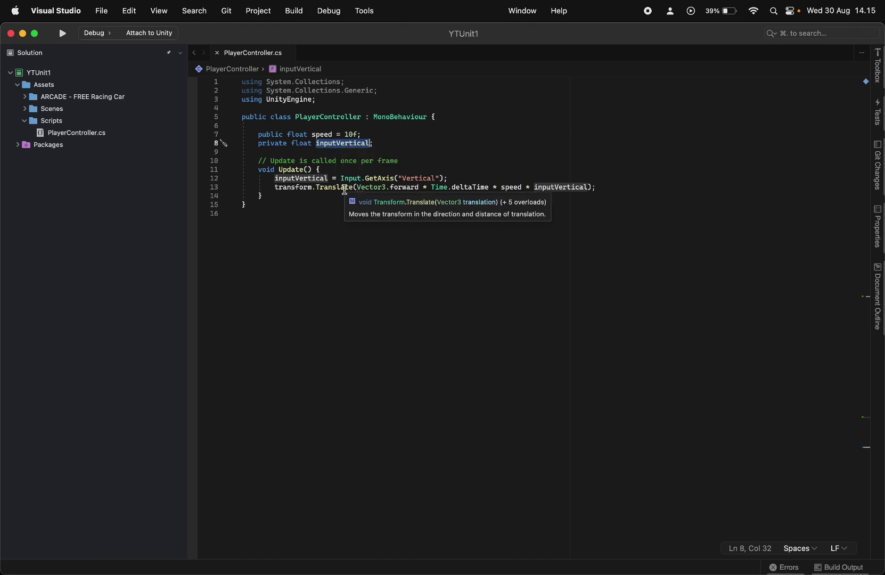